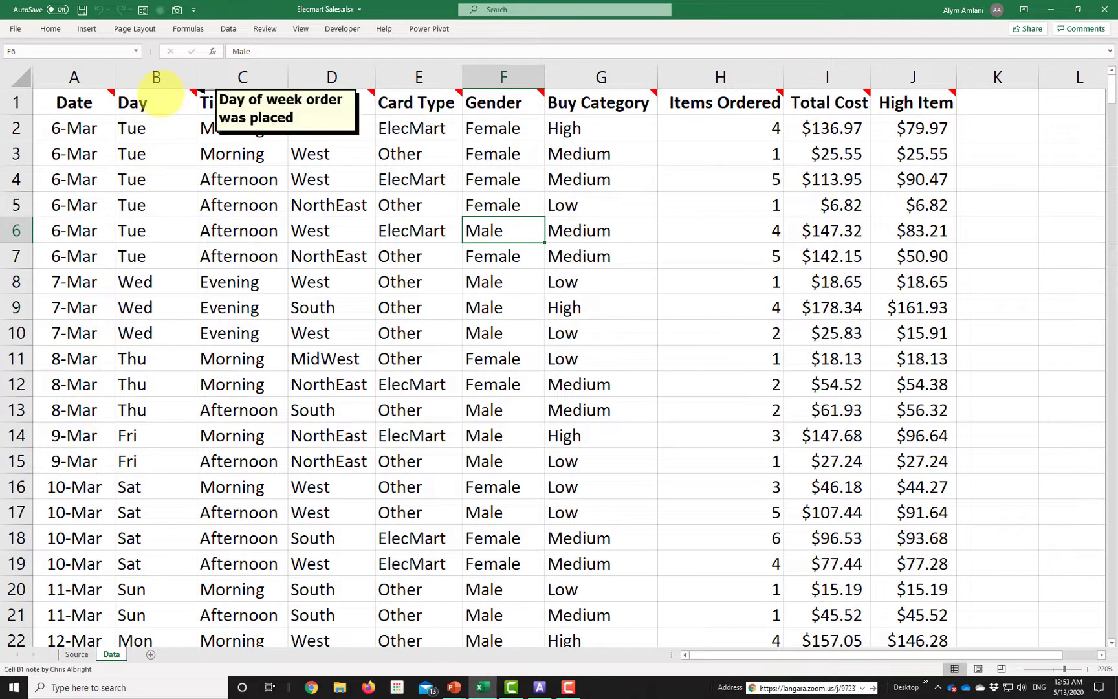
Step: Read the notes attached to the column headers of the sales data from Day through High Item
{"action": "mouse_move", "coordinate": [246, 100]}
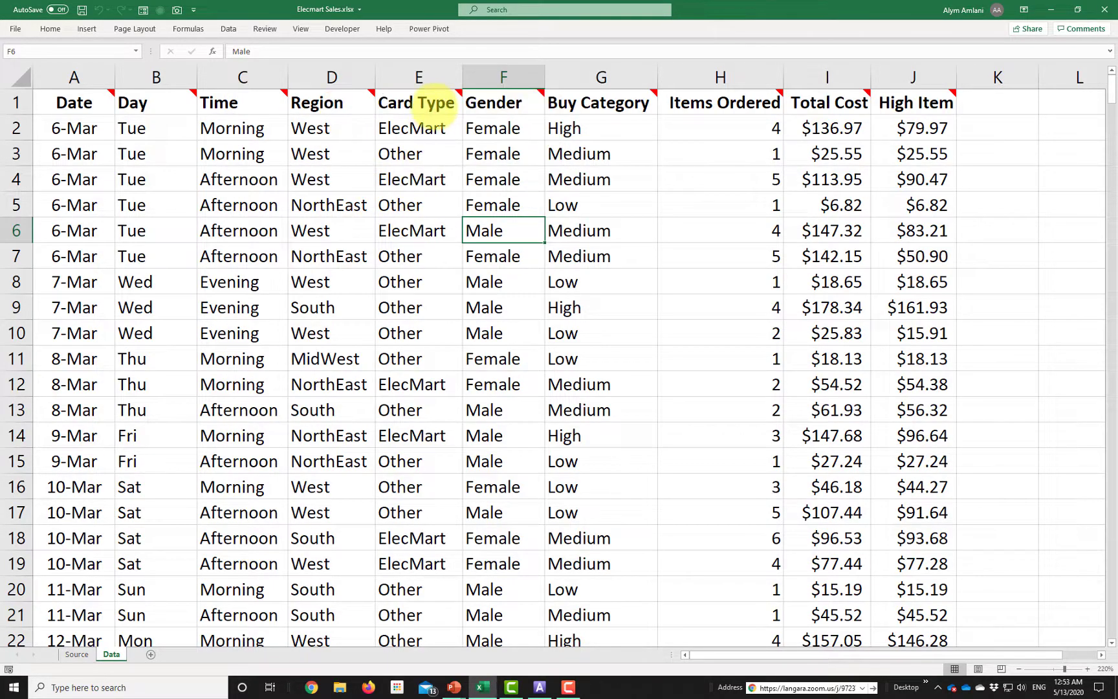
{"action": "mouse_move", "coordinate": [435, 103]}
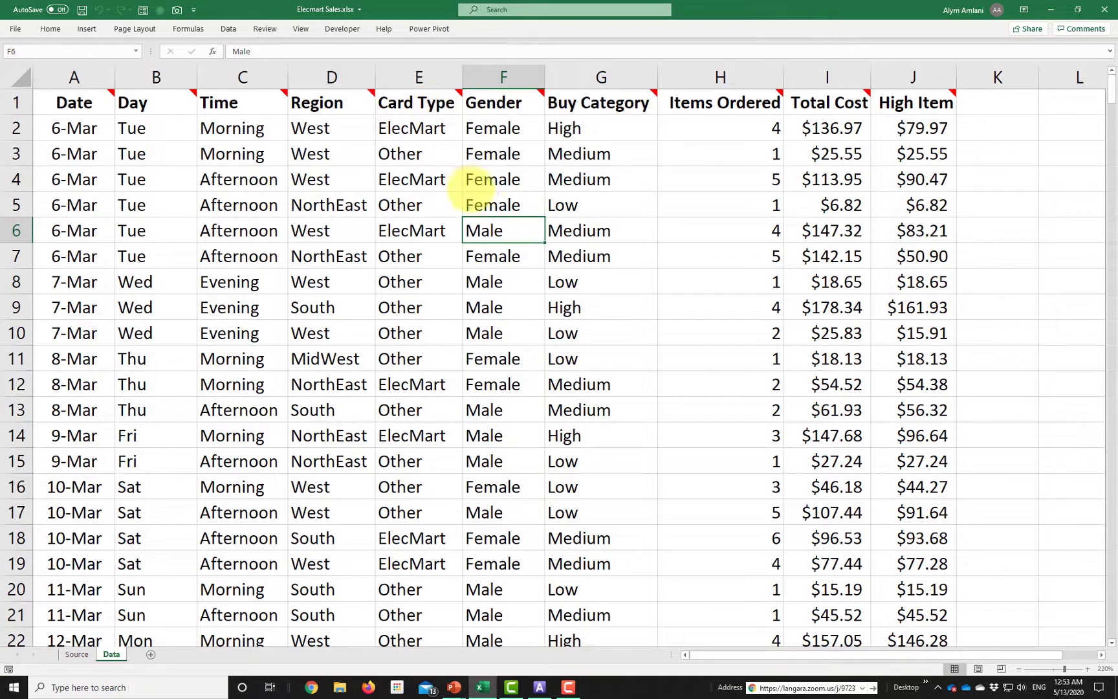
{"action": "mouse_move", "coordinate": [504, 105]}
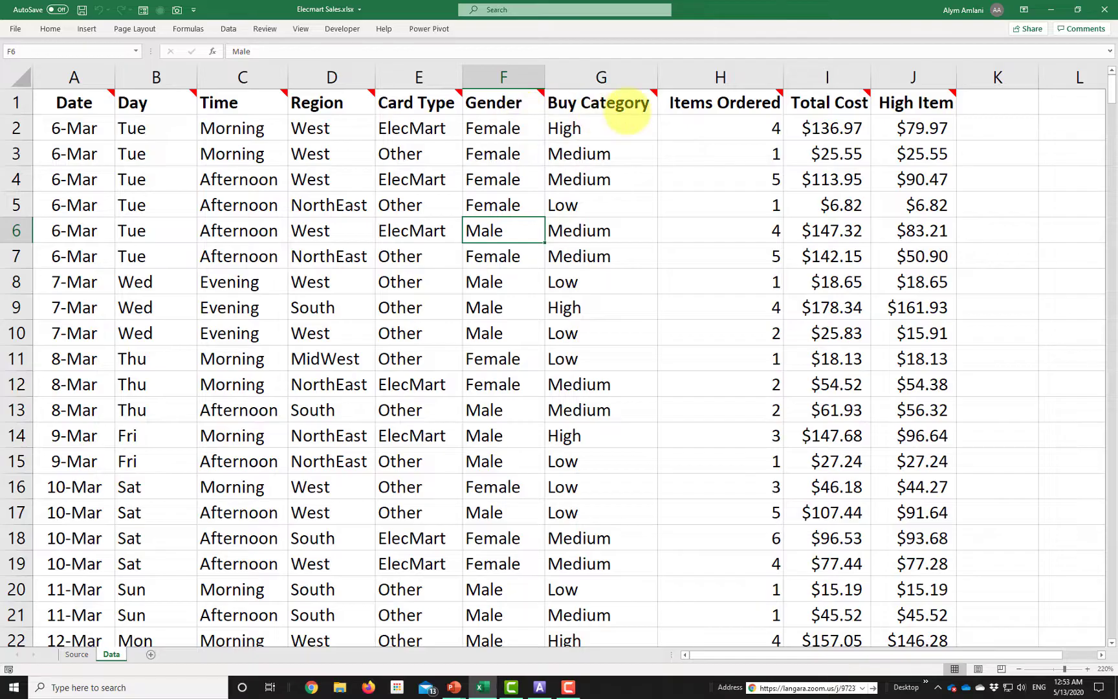
{"action": "mouse_move", "coordinate": [618, 101]}
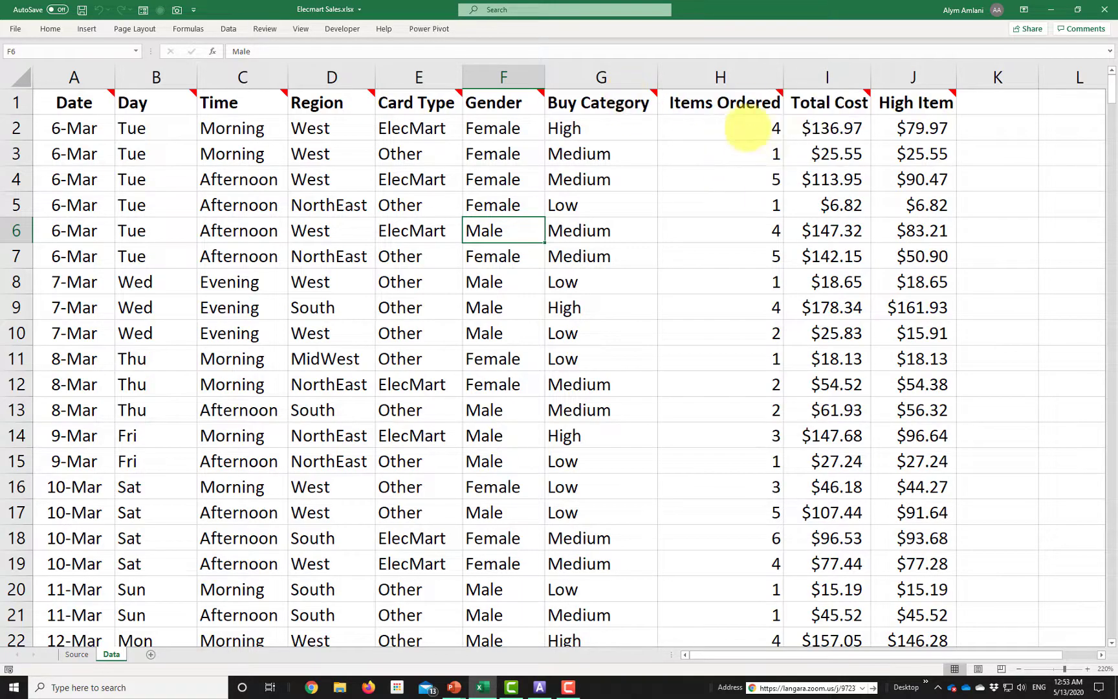
{"action": "mouse_move", "coordinate": [745, 105]}
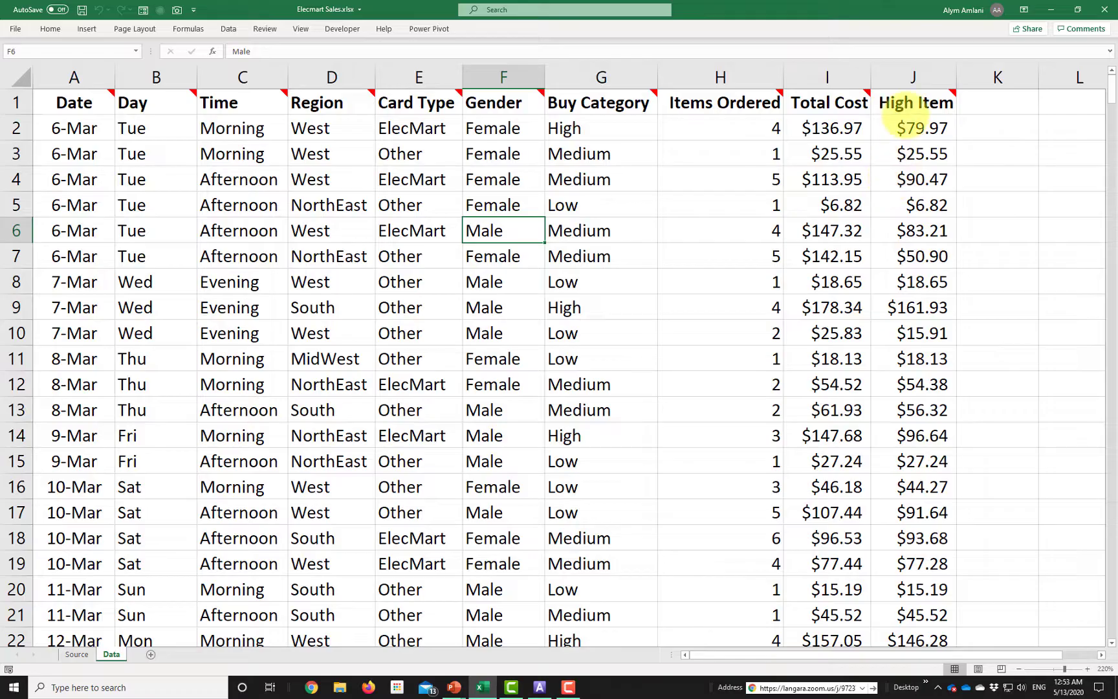
{"action": "mouse_move", "coordinate": [913, 106]}
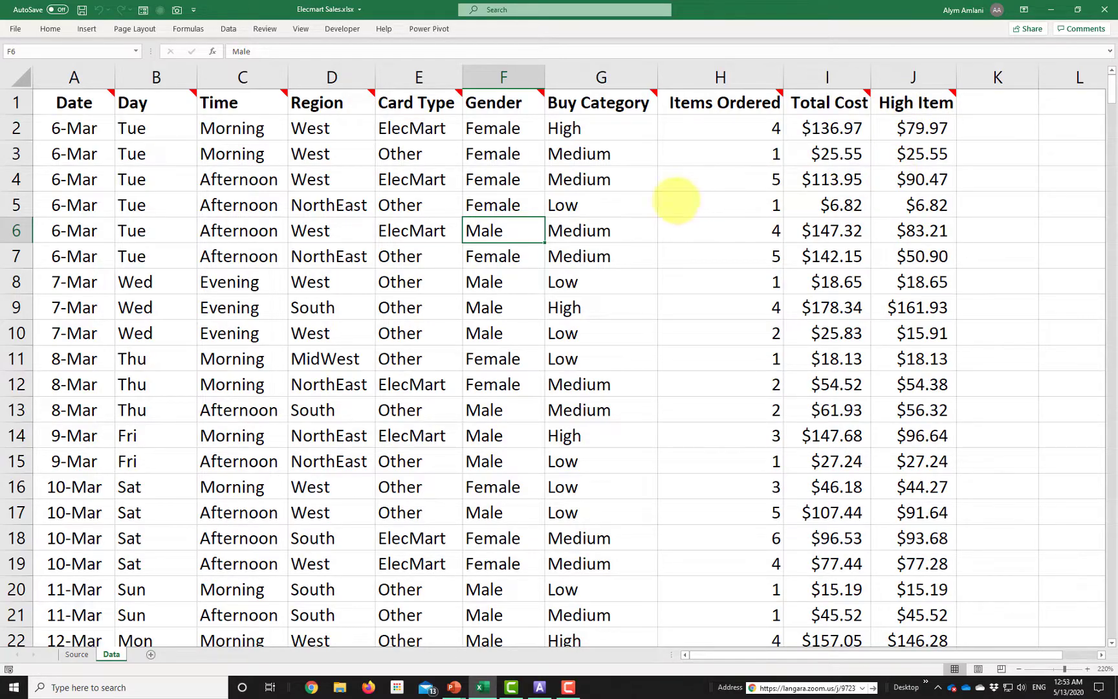
Step: Create a PivotTable from the range Data!$A$1:$J$401 on a new worksheet
{"action": "left_click", "coordinate": [109, 129]}
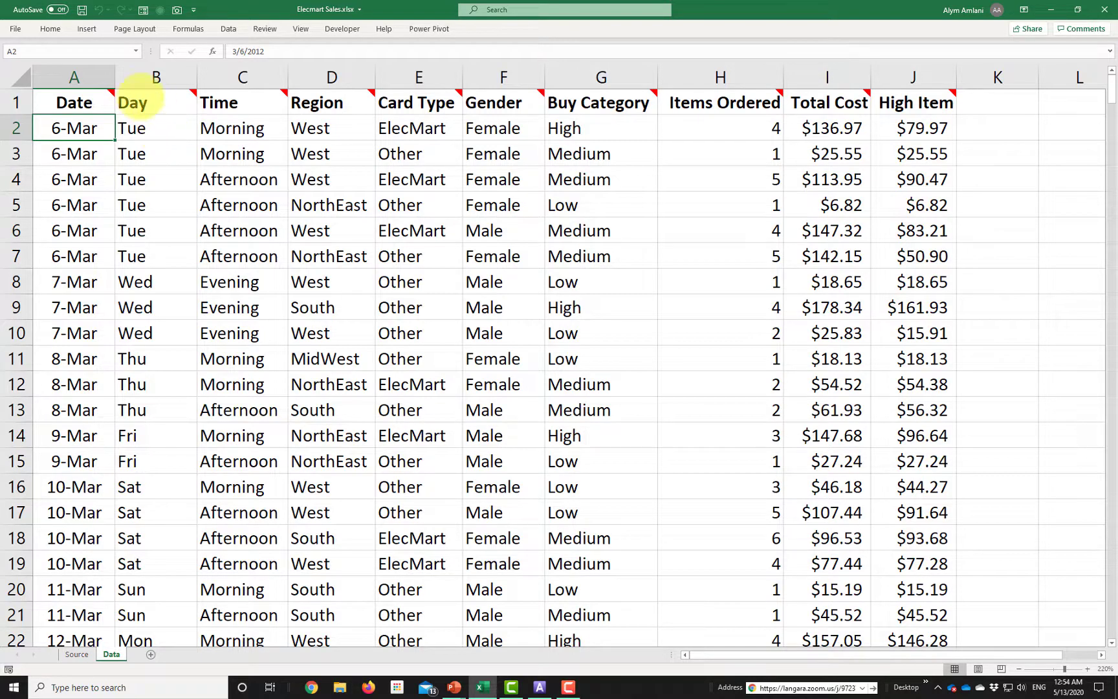
{"action": "left_click", "coordinate": [88, 30]}
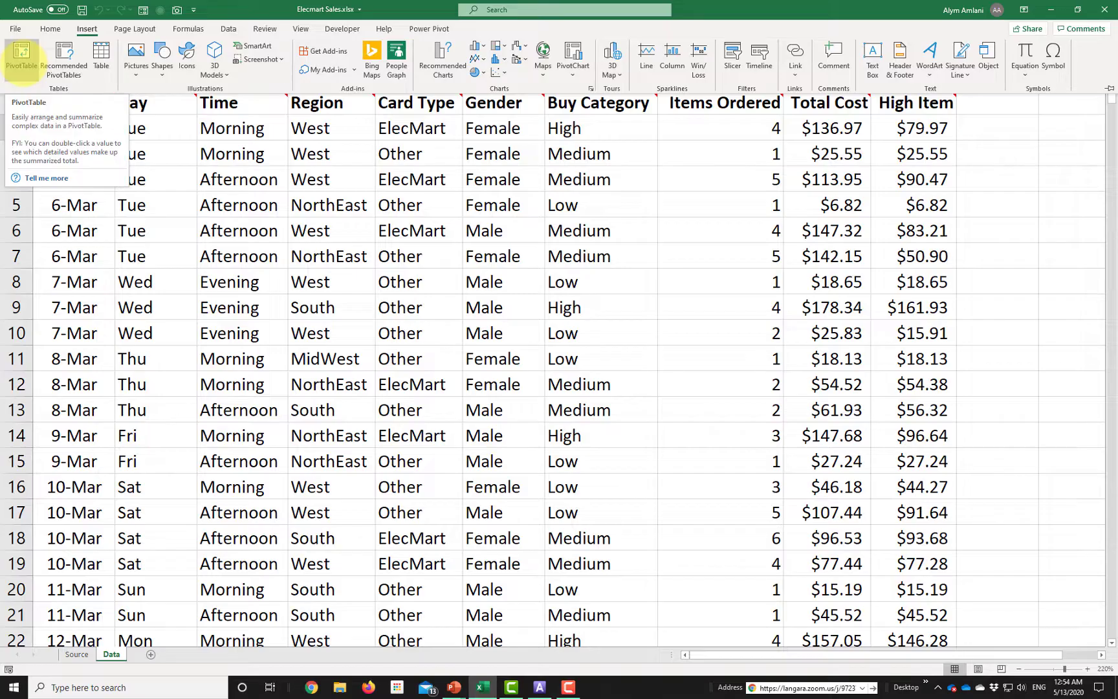
{"action": "left_click", "coordinate": [21, 58]}
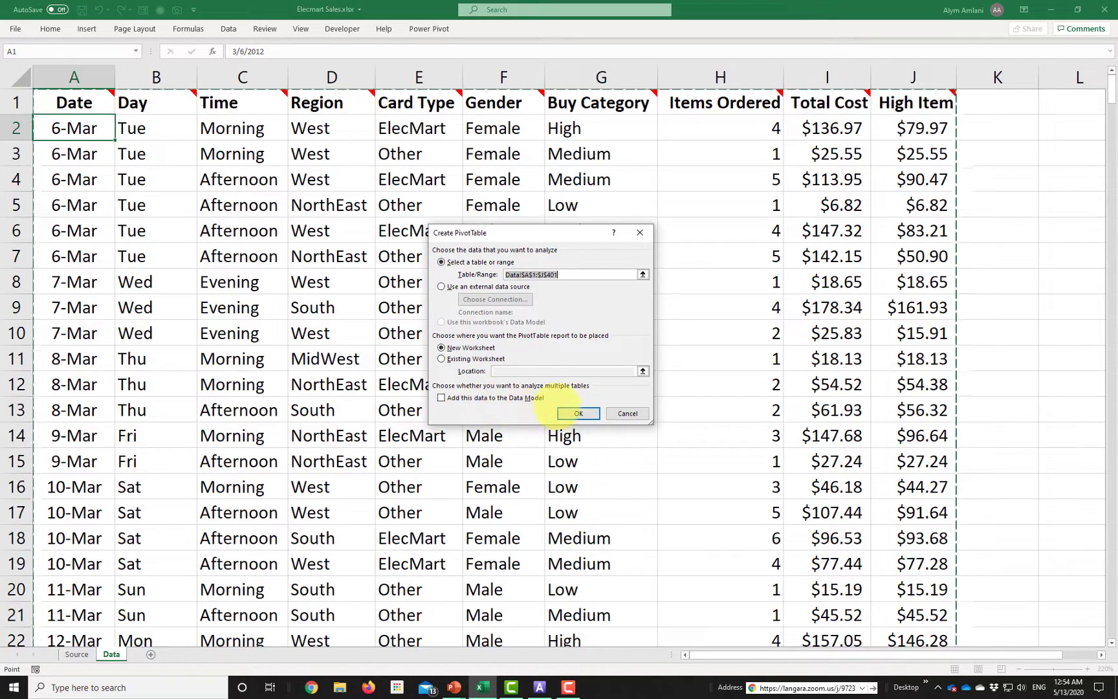
{"action": "left_click", "coordinate": [578, 413]}
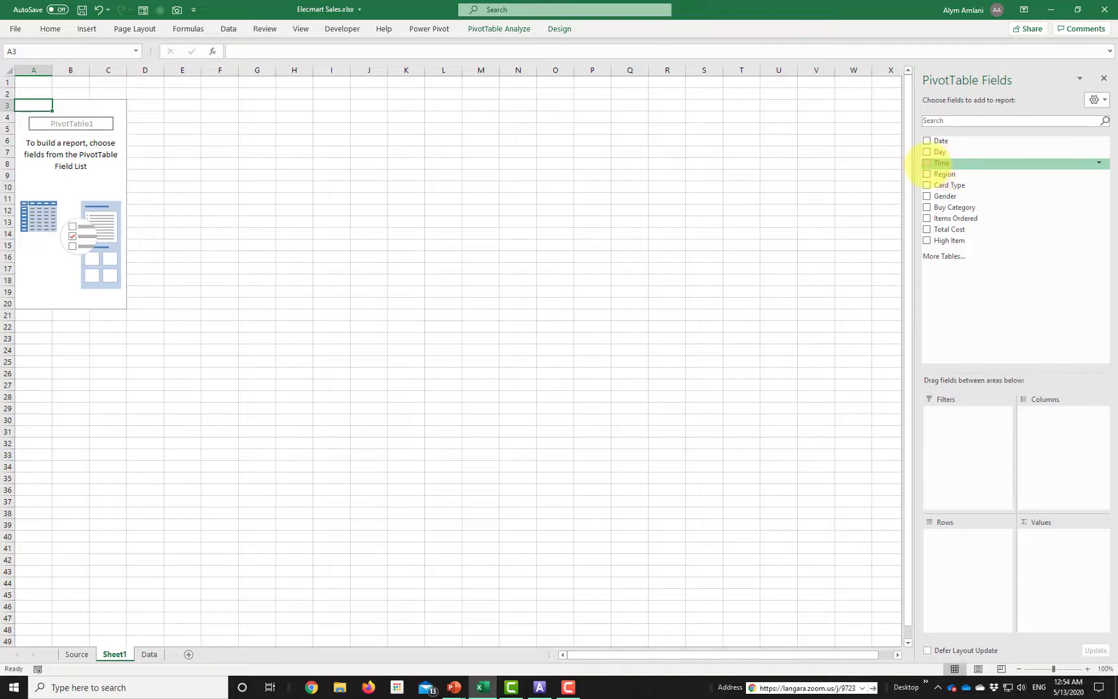
Step: Build the PivotTable with Time and Region as row fields and the sum of Total Cost as values
{"action": "left_click", "coordinate": [930, 163]}
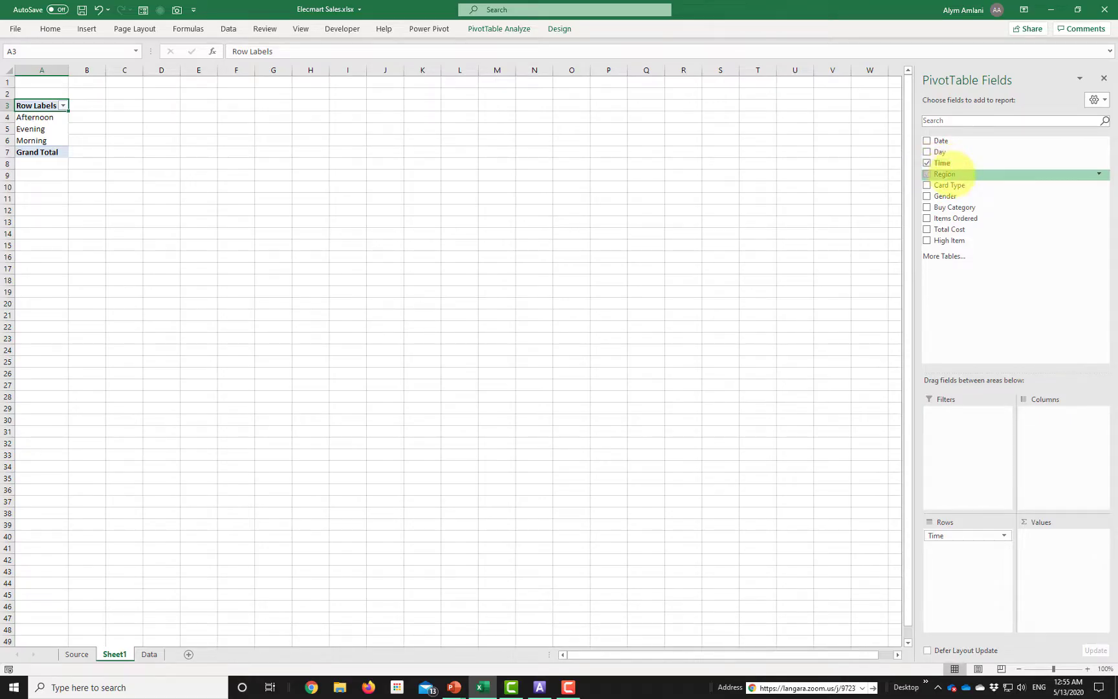
{"action": "left_click_drag", "start_coordinate": [968, 554], "coordinate": [968, 552]}
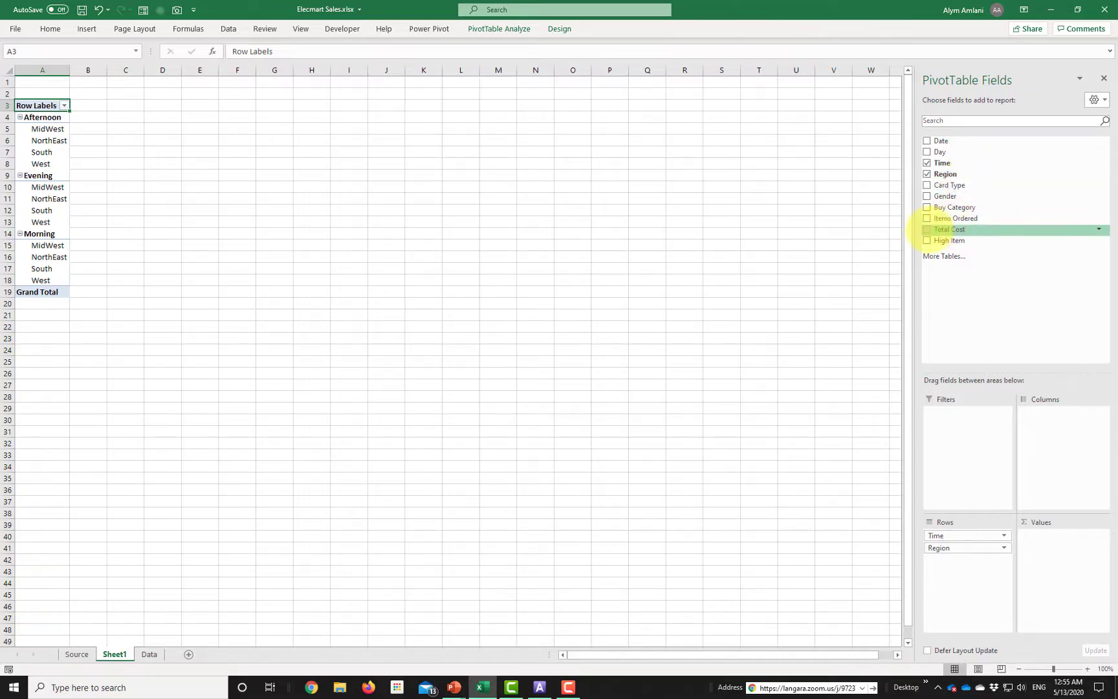
{"action": "left_click", "coordinate": [927, 230]}
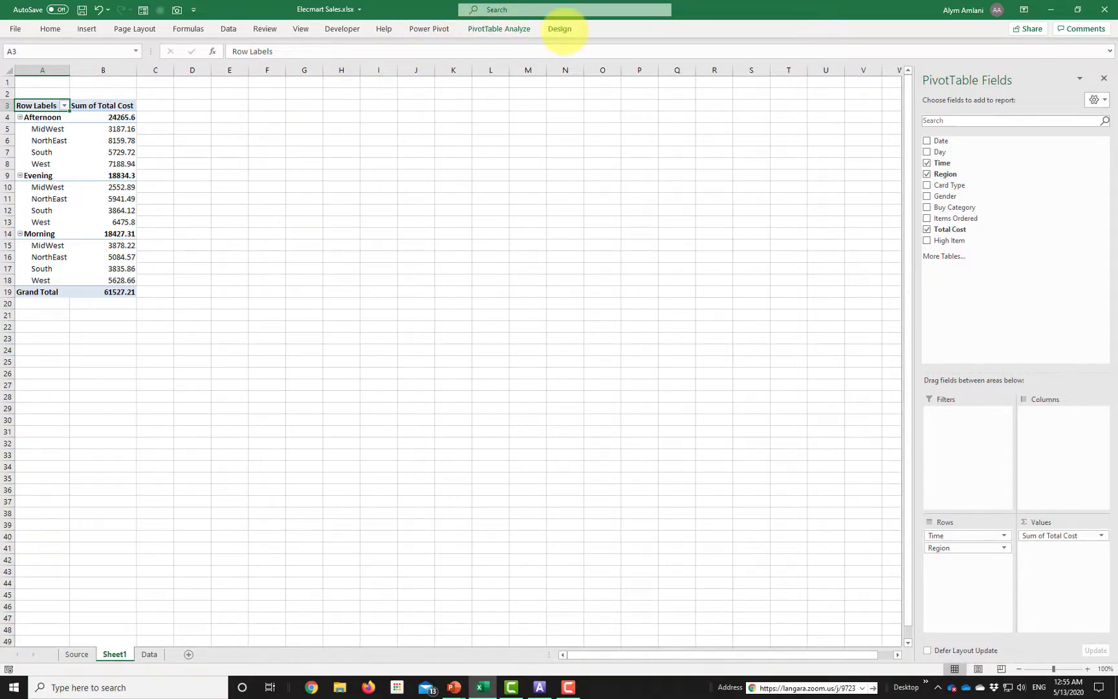
Step: Show all PivotTable subtotals at the bottom of each group
{"action": "left_click", "coordinate": [560, 29]}
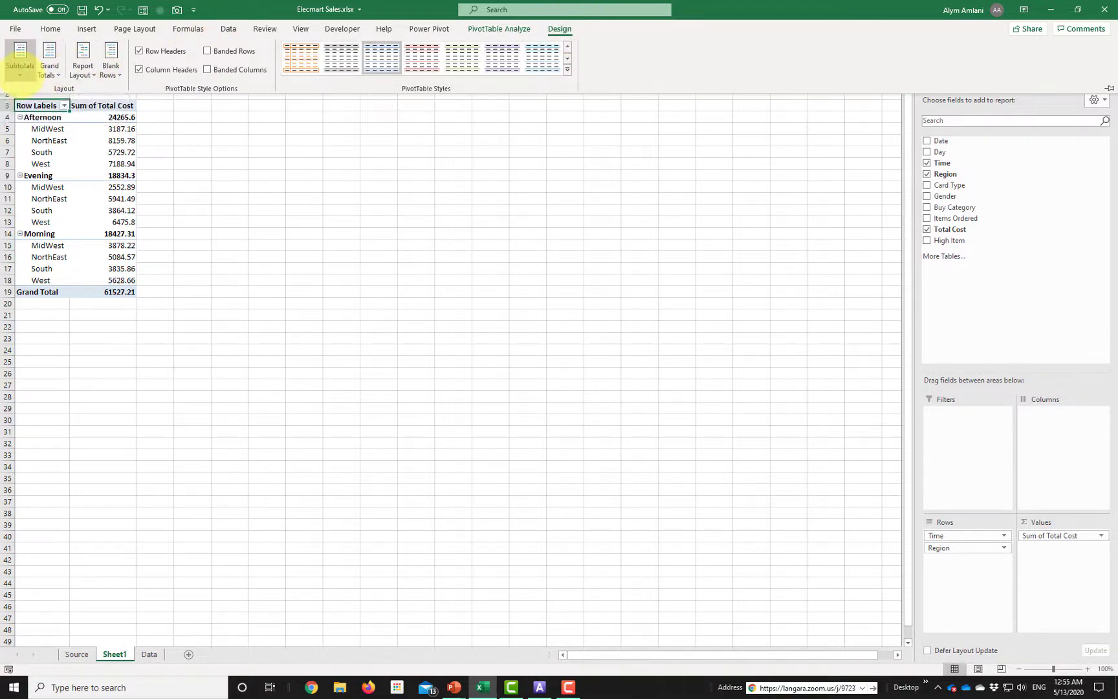
{"action": "left_click", "coordinate": [20, 70]}
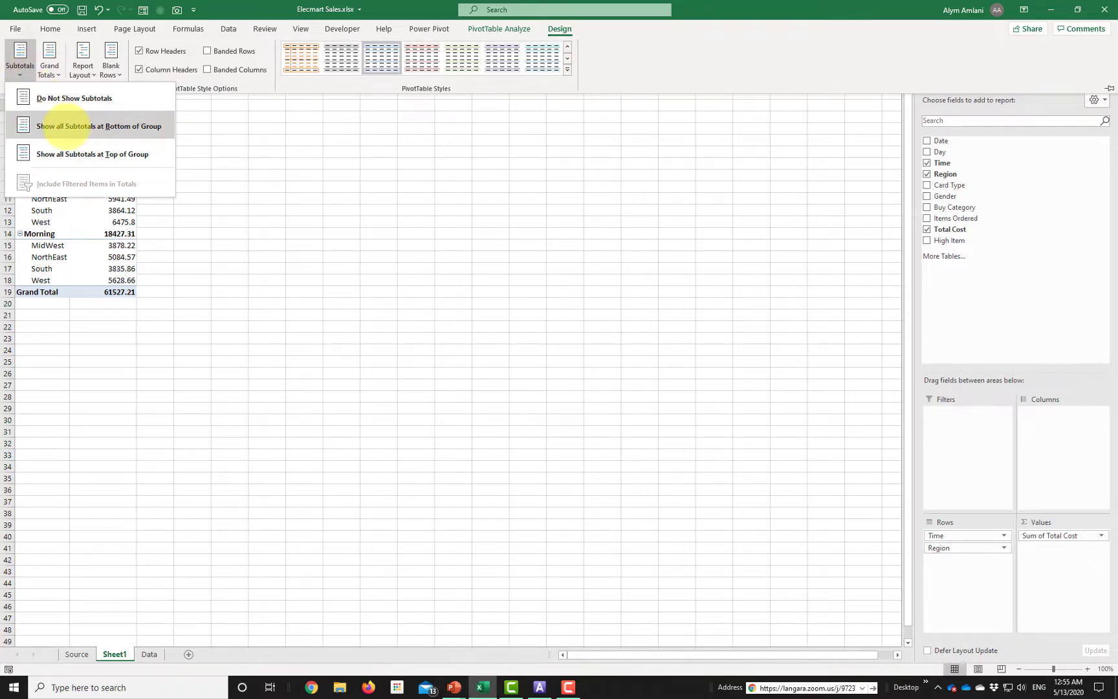
{"action": "left_click", "coordinate": [65, 125]}
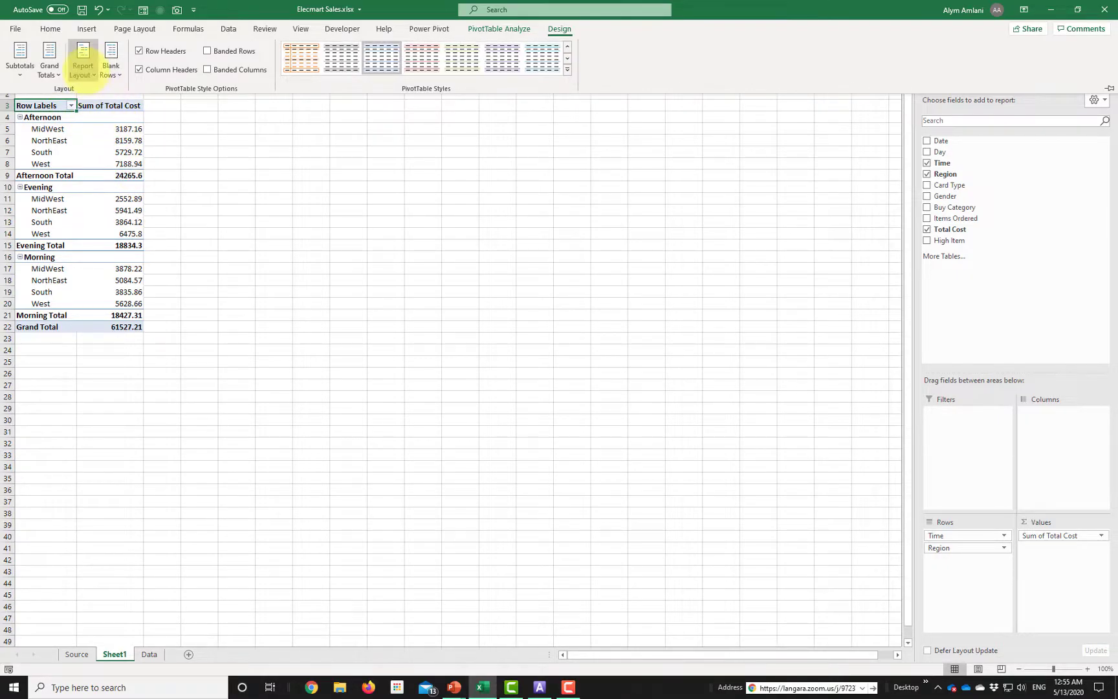
Step: Try the compact report layout on the PivotTable and switch it to tabular form
{"action": "left_click", "coordinate": [83, 65]}
{"action": "left_click", "coordinate": [102, 98]}
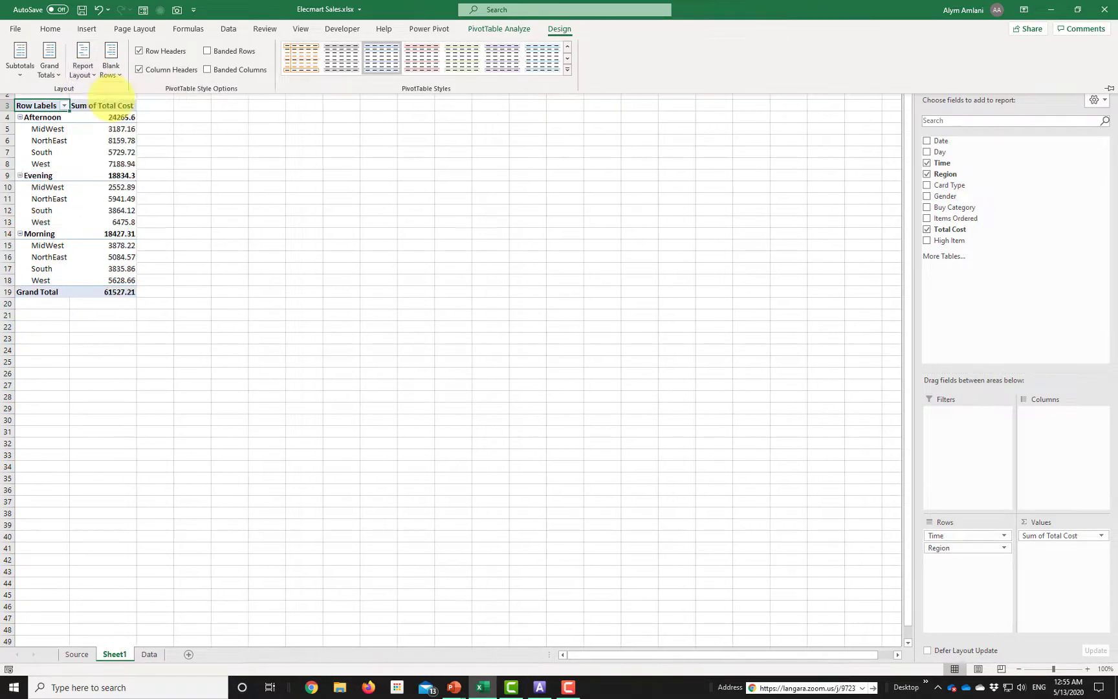
{"action": "left_click", "coordinate": [83, 65]}
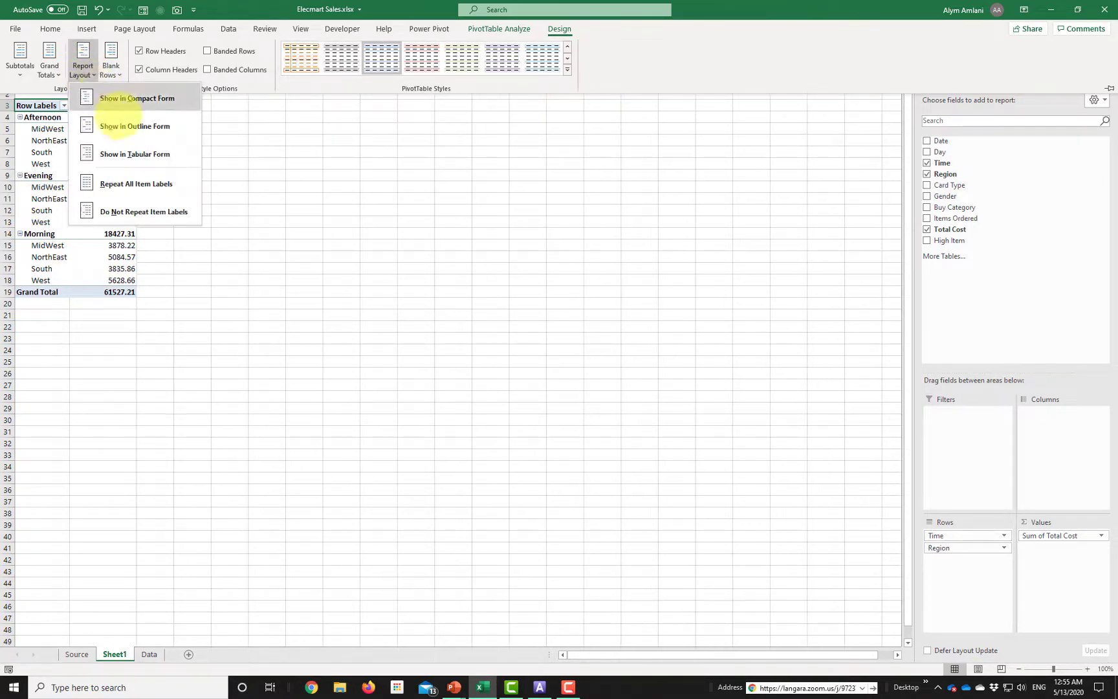
{"action": "left_click", "coordinate": [126, 154]}
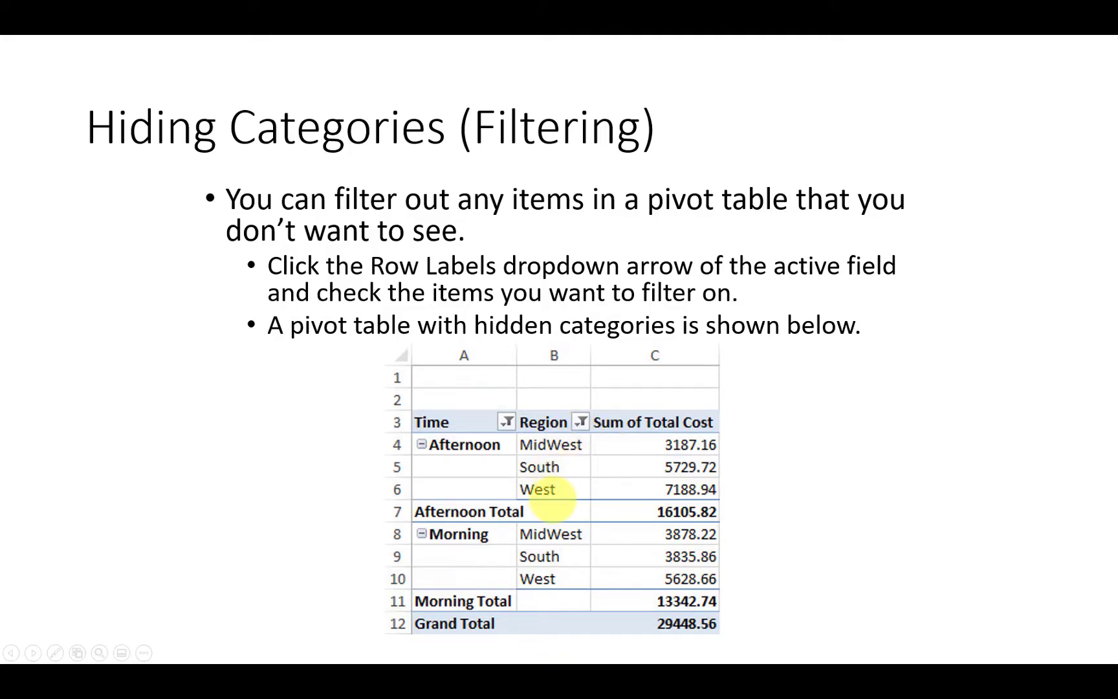
Step: Switch from the slides back to the Excel workbook and filter the Time field to hide Evening
{"action": "key", "text": "alt+Tab"}
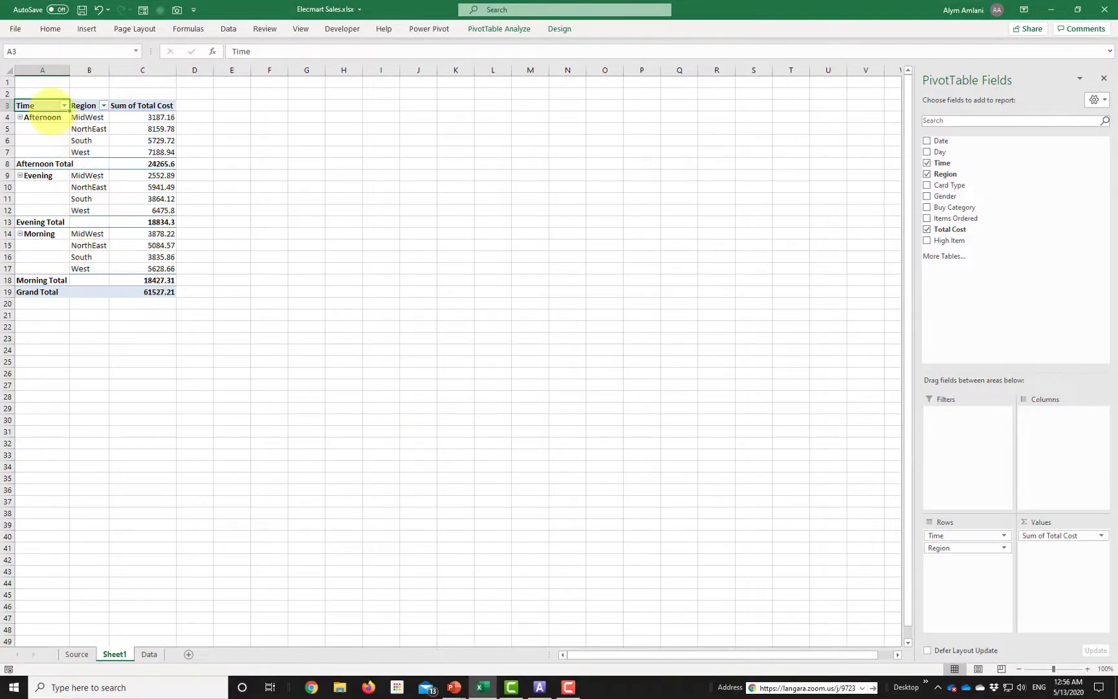
{"action": "left_click", "coordinate": [45, 117]}
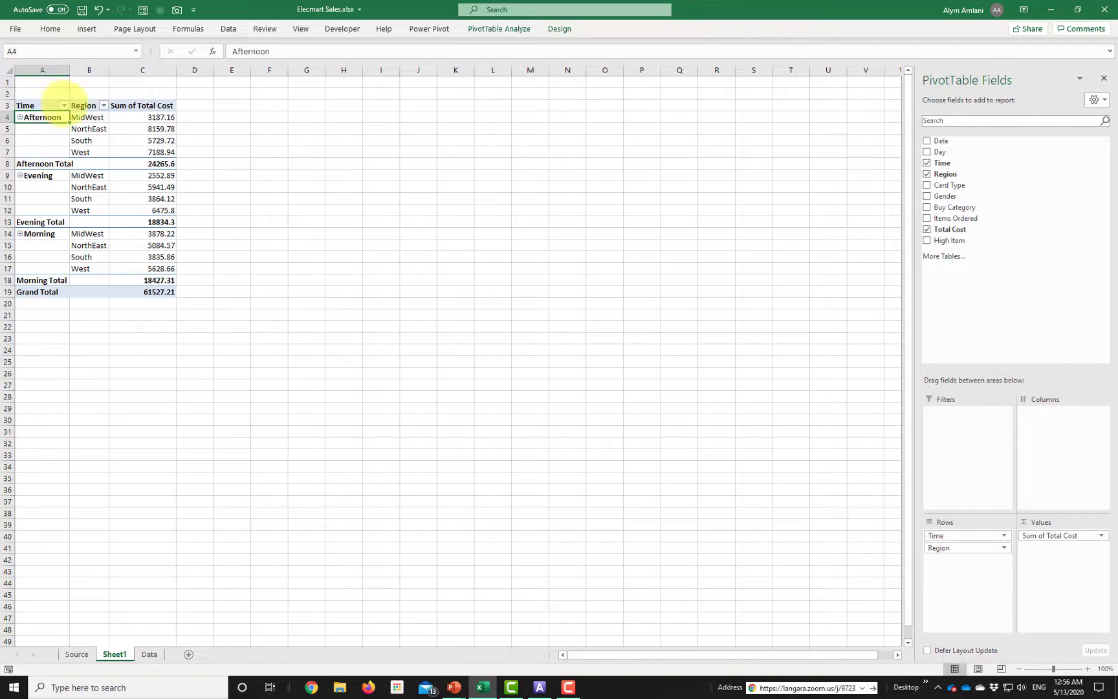
{"action": "left_click", "coordinate": [64, 105]}
{"action": "left_click", "coordinate": [46, 250]}
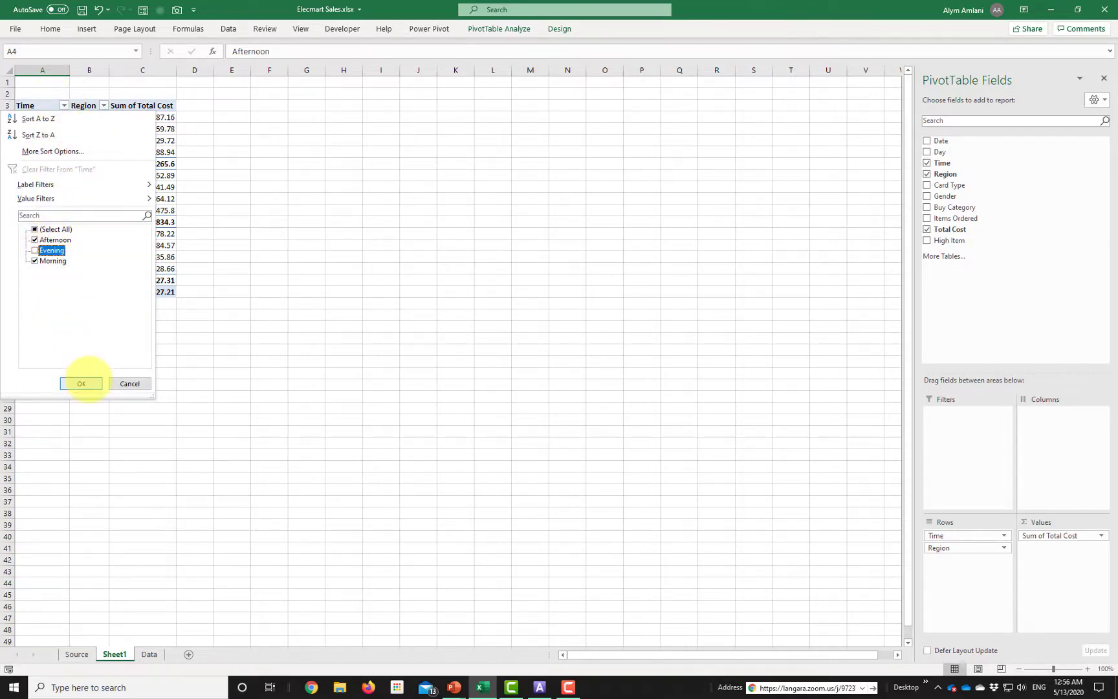
{"action": "left_click", "coordinate": [82, 383]}
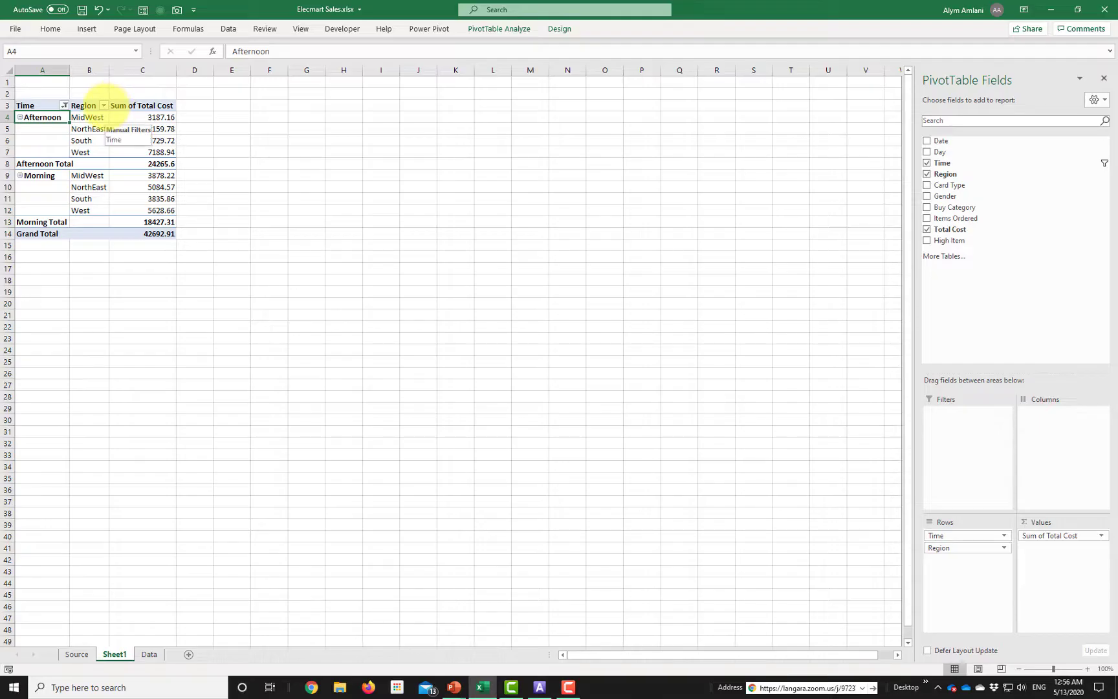
Step: Filter the PivotTable's Region field to hide NorthEast
{"action": "left_click", "coordinate": [104, 109]}
{"action": "left_click", "coordinate": [103, 106]}
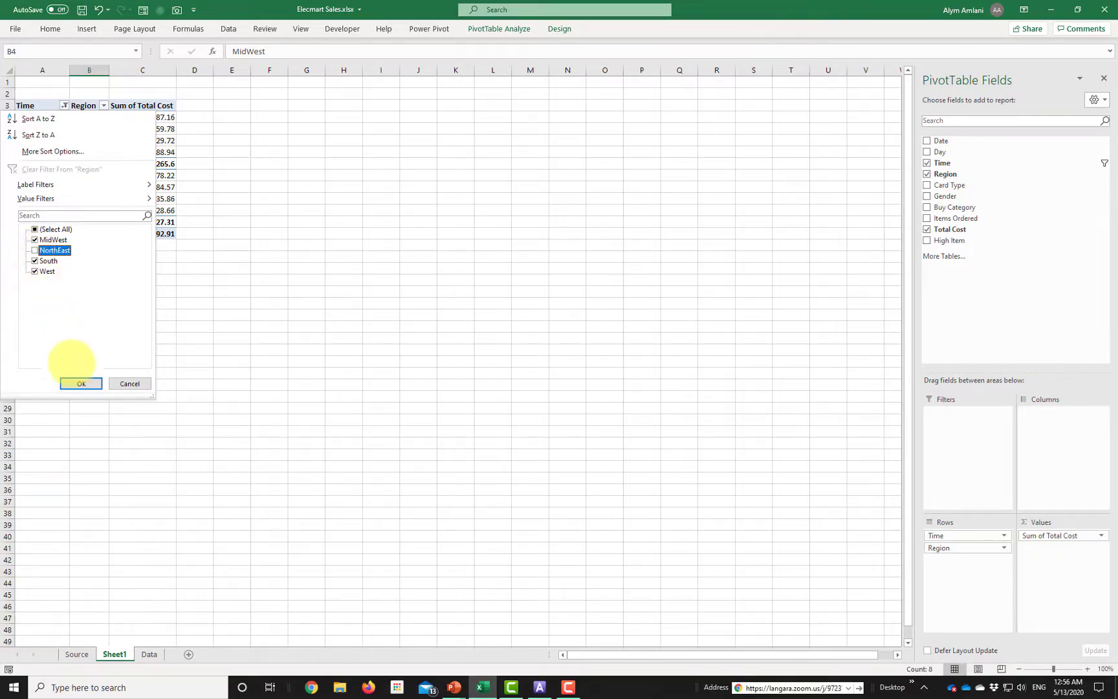
{"action": "left_click", "coordinate": [82, 383]}
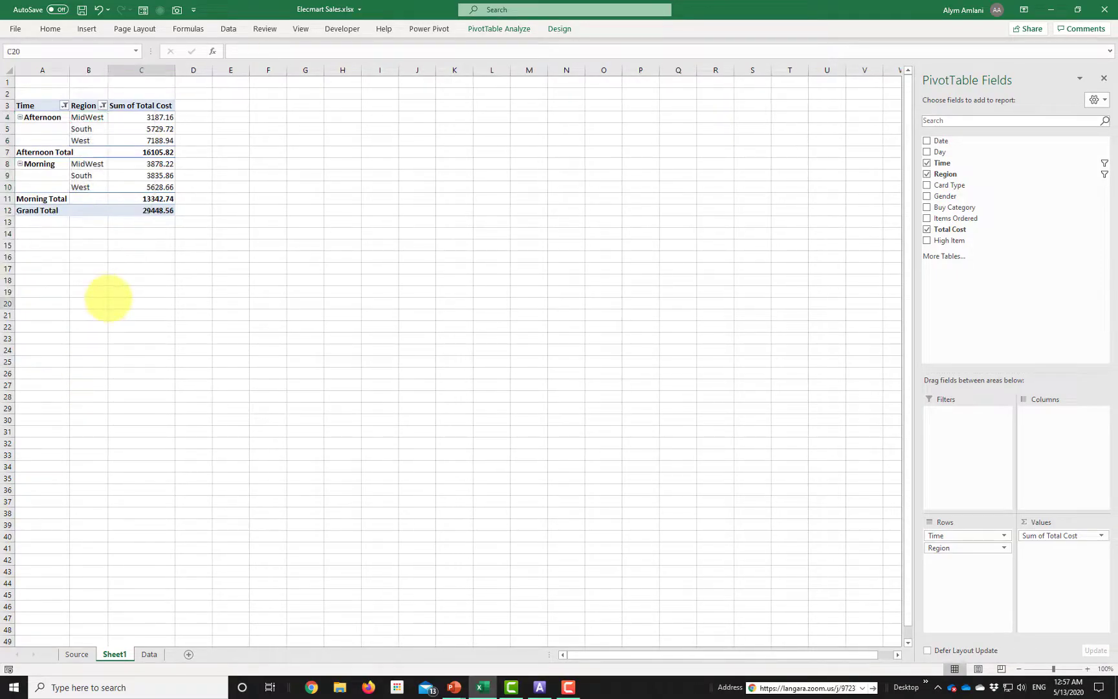
{"action": "left_click", "coordinate": [113, 303]}
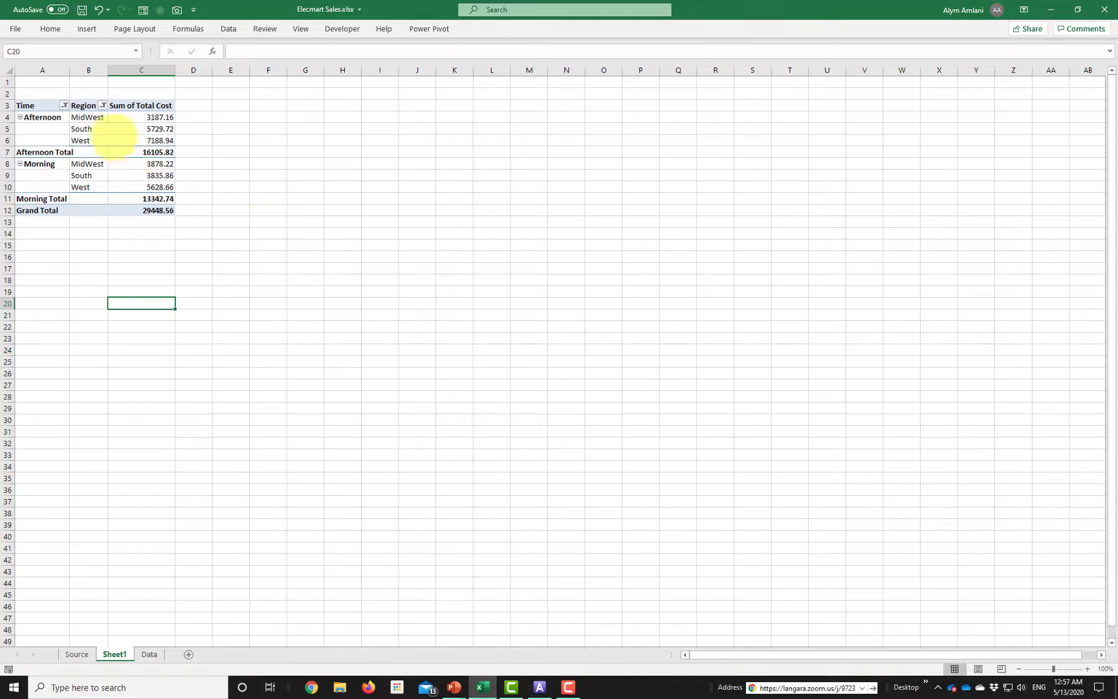
{"action": "mouse_move", "coordinate": [139, 175]}
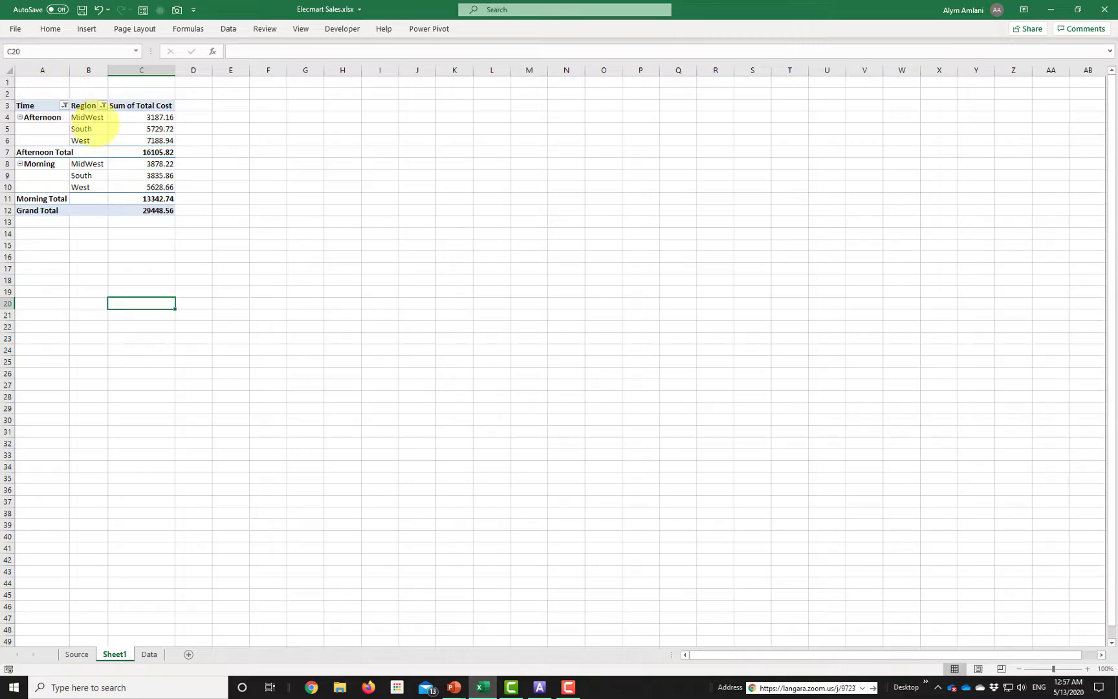
{"action": "left_click", "coordinate": [102, 122]}
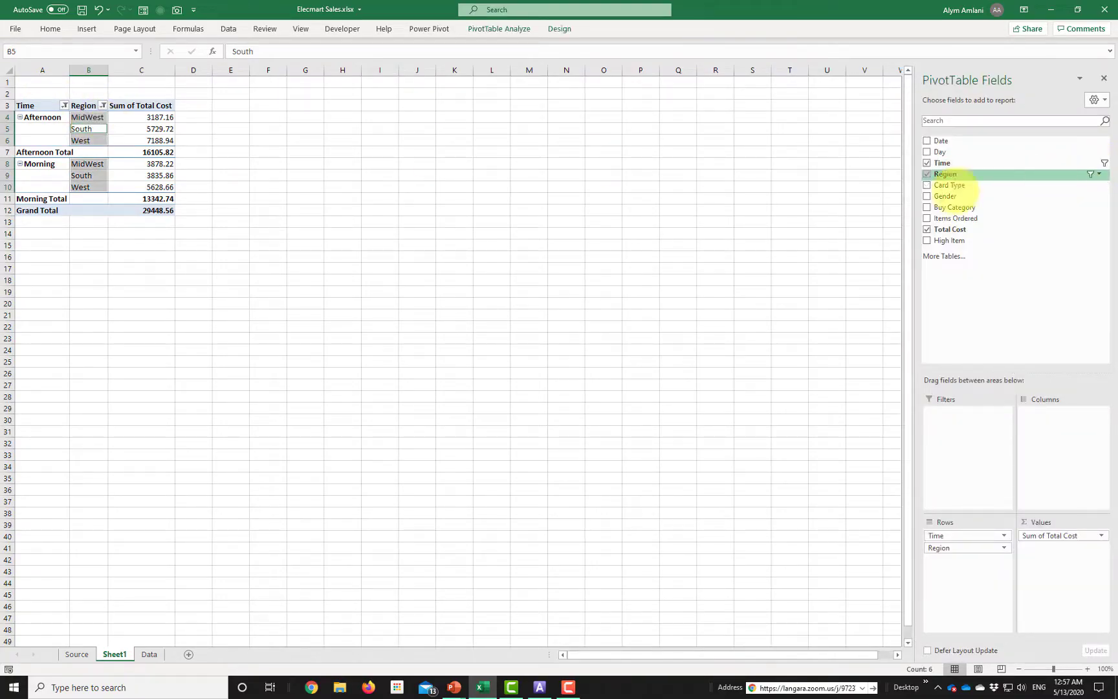
{"action": "left_click", "coordinate": [114, 187]}
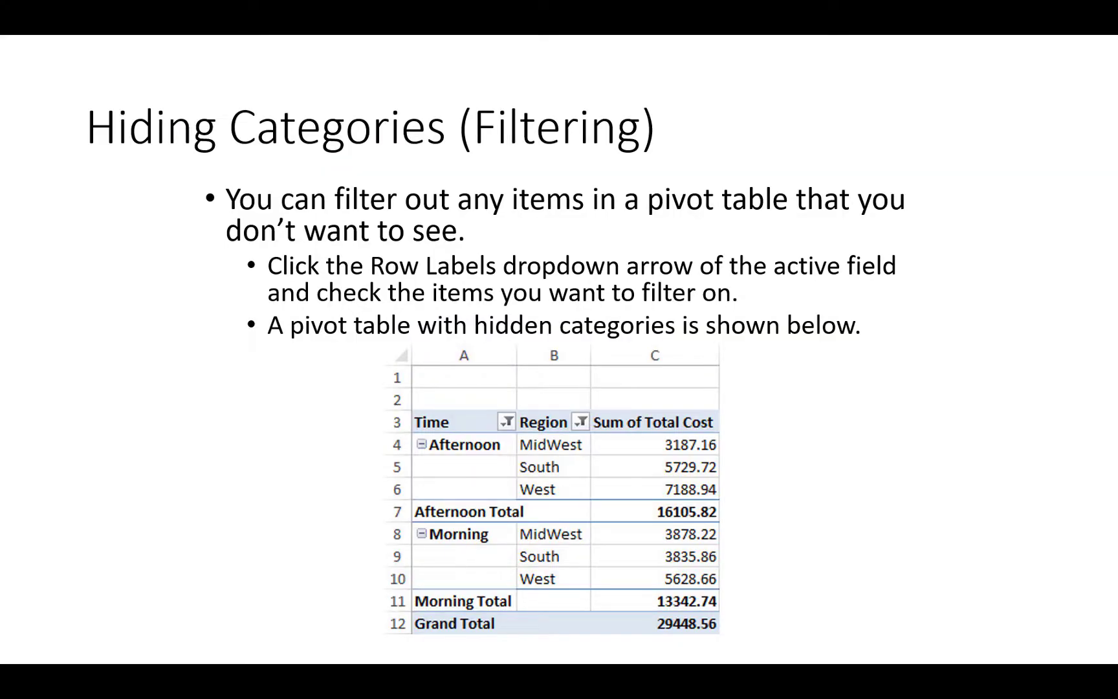
{"action": "key", "text": "Right"}
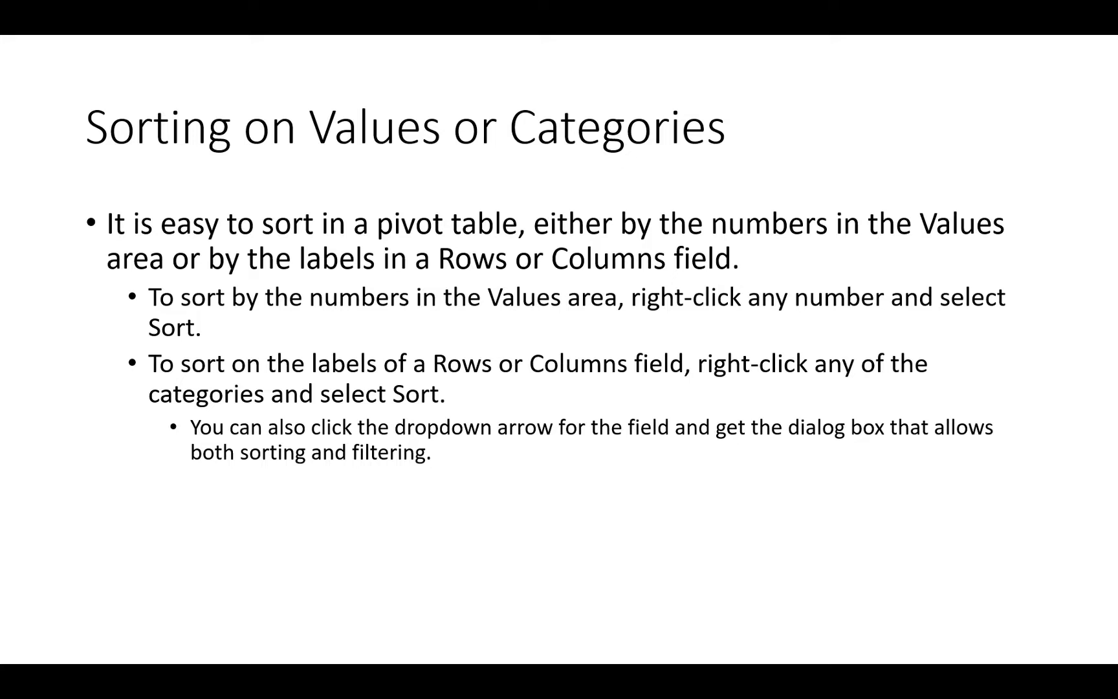
Step: Switch back to the Excel workbook and sort the regions within each time of day by Sum of Total Cost in ascending order
{"action": "key", "text": "alt+Tab"}
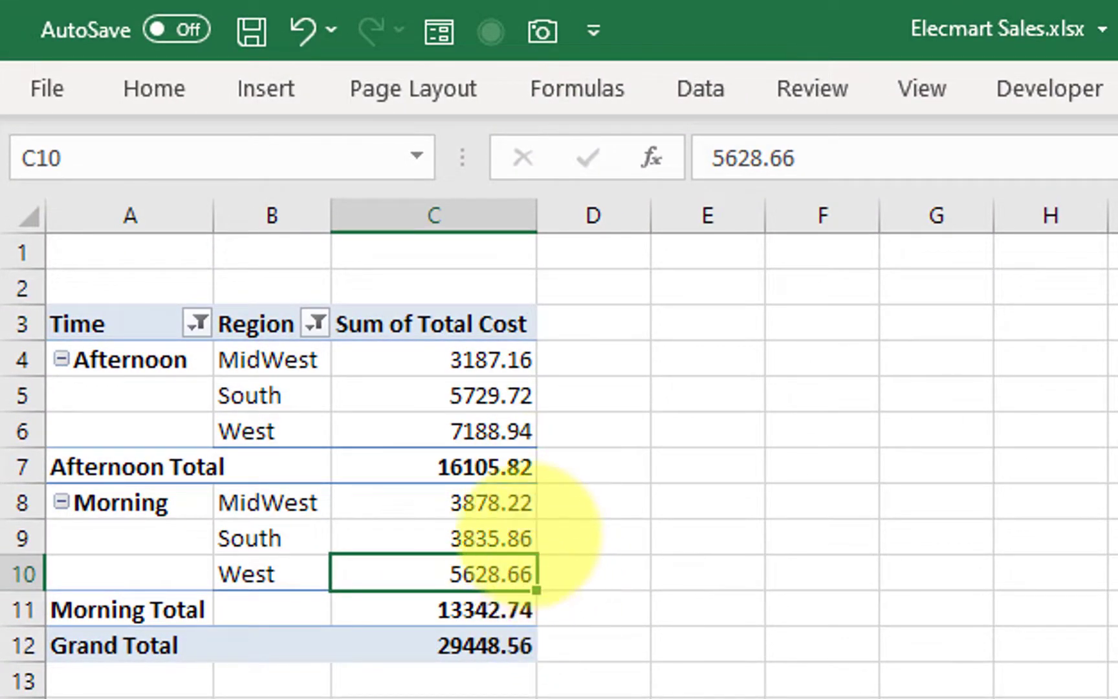
{"action": "left_click", "coordinate": [505, 501]}
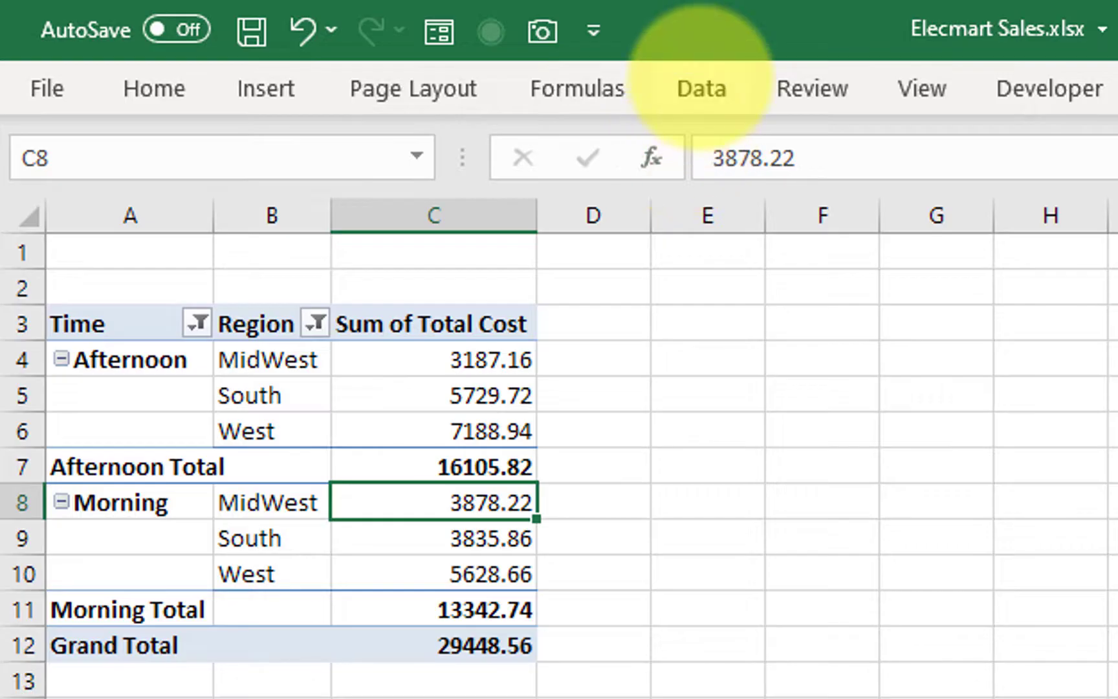
{"action": "left_click", "coordinate": [700, 88]}
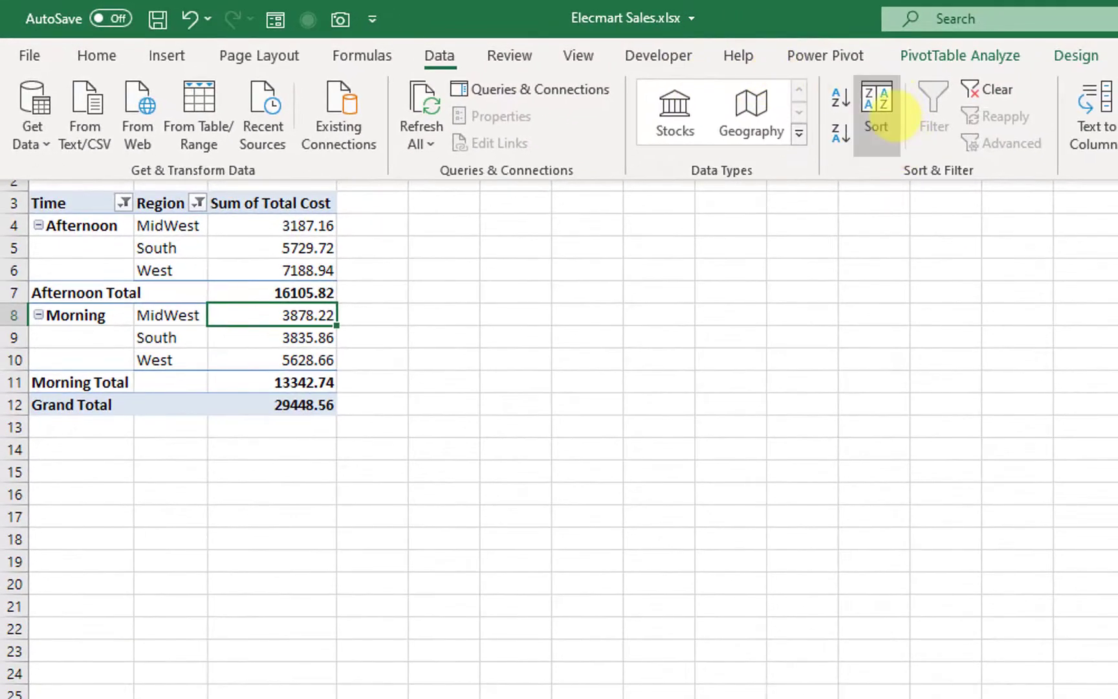
{"action": "left_click", "coordinate": [841, 99]}
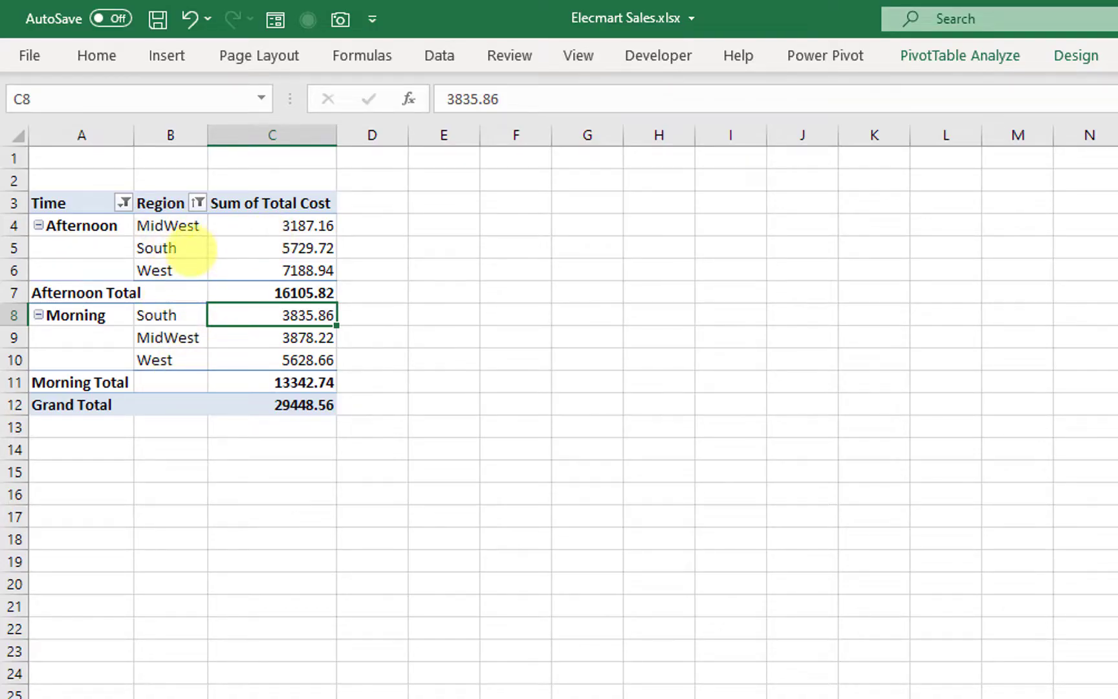
{"action": "left_click", "coordinate": [194, 250]}
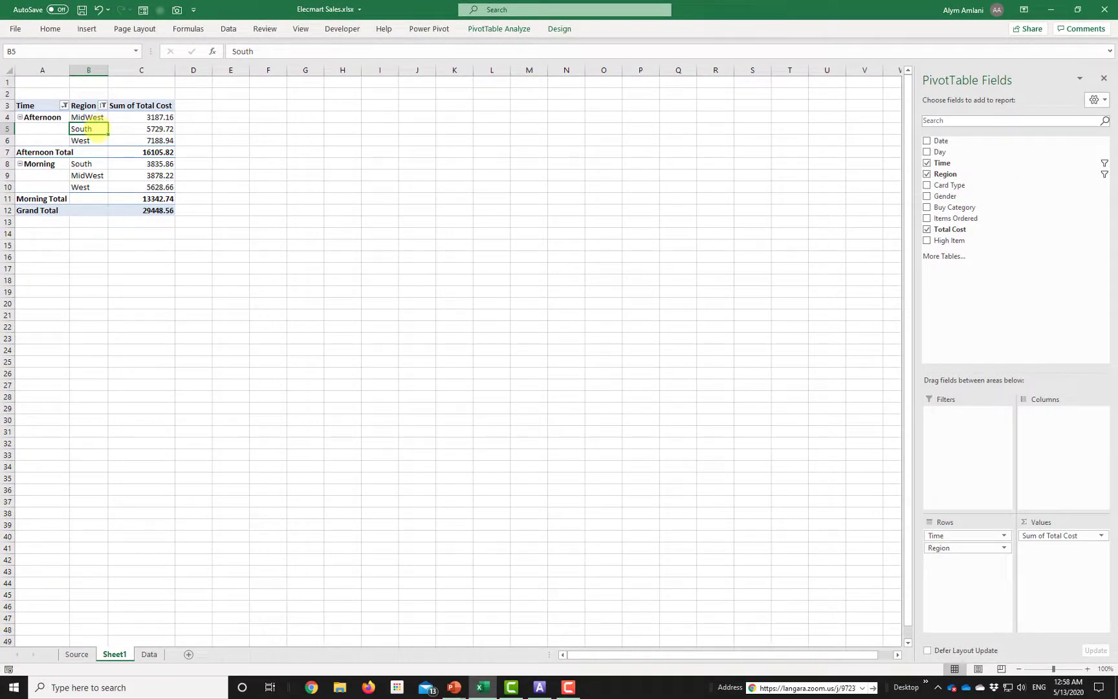
Step: Move the South region up one position, above MidWest, within the Afternoon group of the PivotTable
{"action": "right_click", "coordinate": [97, 125]}
{"action": "mouse_move", "coordinate": [164, 295]}
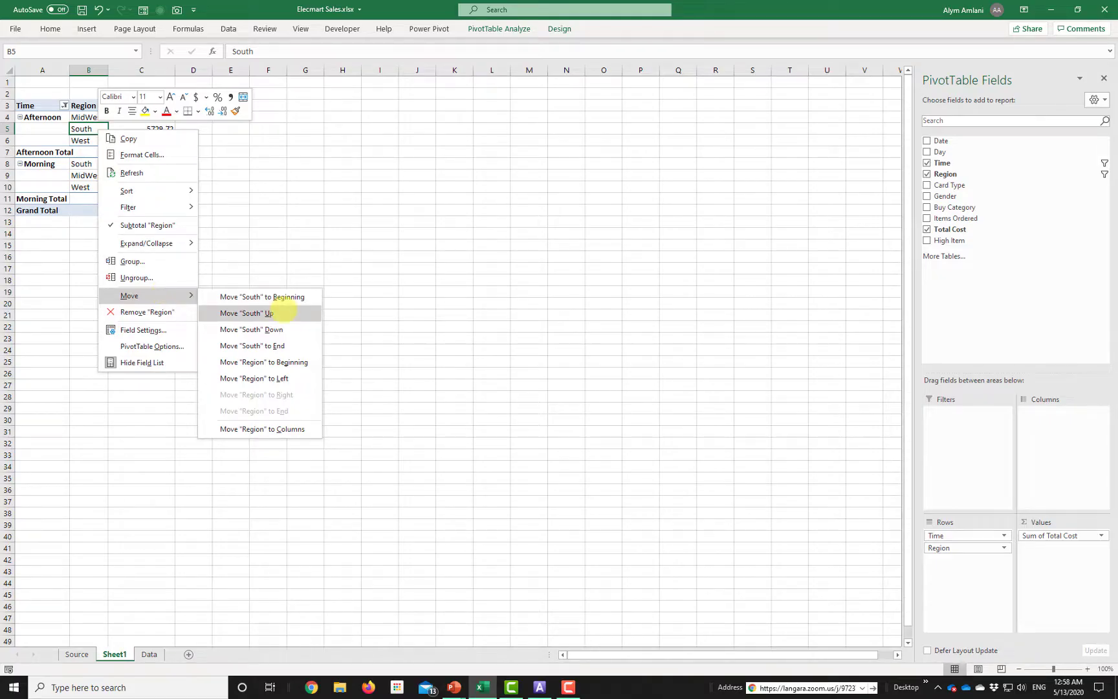
{"action": "left_click", "coordinate": [284, 311]}
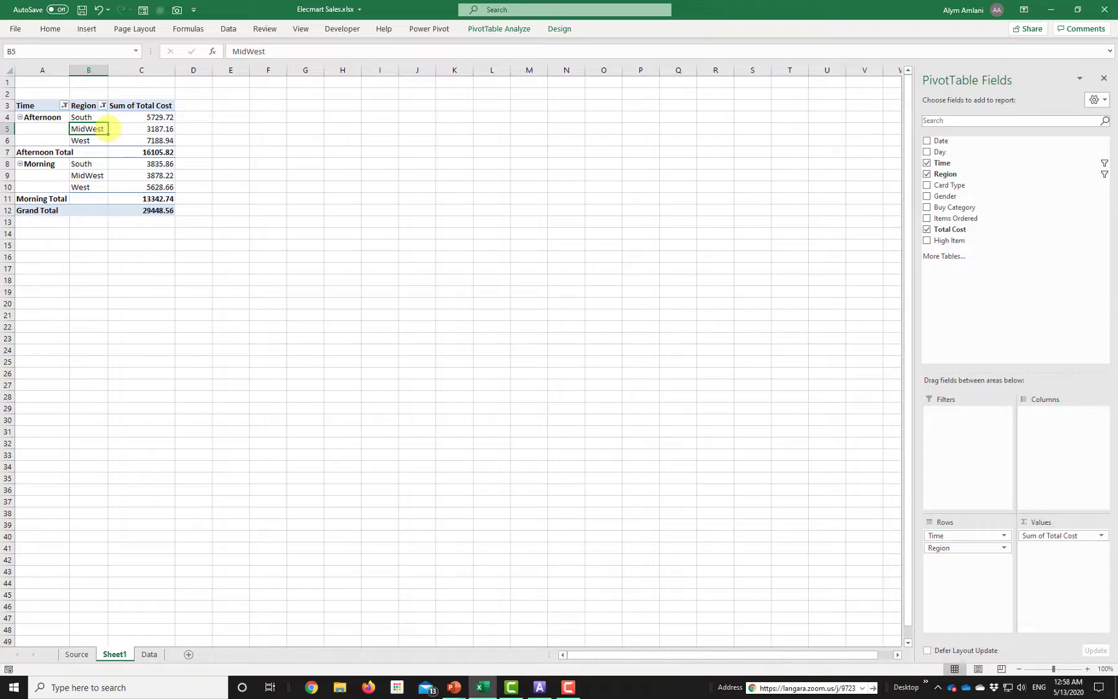
Step: Manually reorder the Time items in the PivotTable by moving Morning above Afternoon
{"action": "mouse_move", "coordinate": [108, 130]}
{"action": "left_mouse_down"}
{"action": "mouse_move", "coordinate": [113, 160]}
{"action": "mouse_move", "coordinate": [110, 95]}
{"action": "mouse_move", "coordinate": [108, 128]}
{"action": "left_mouse_up"}
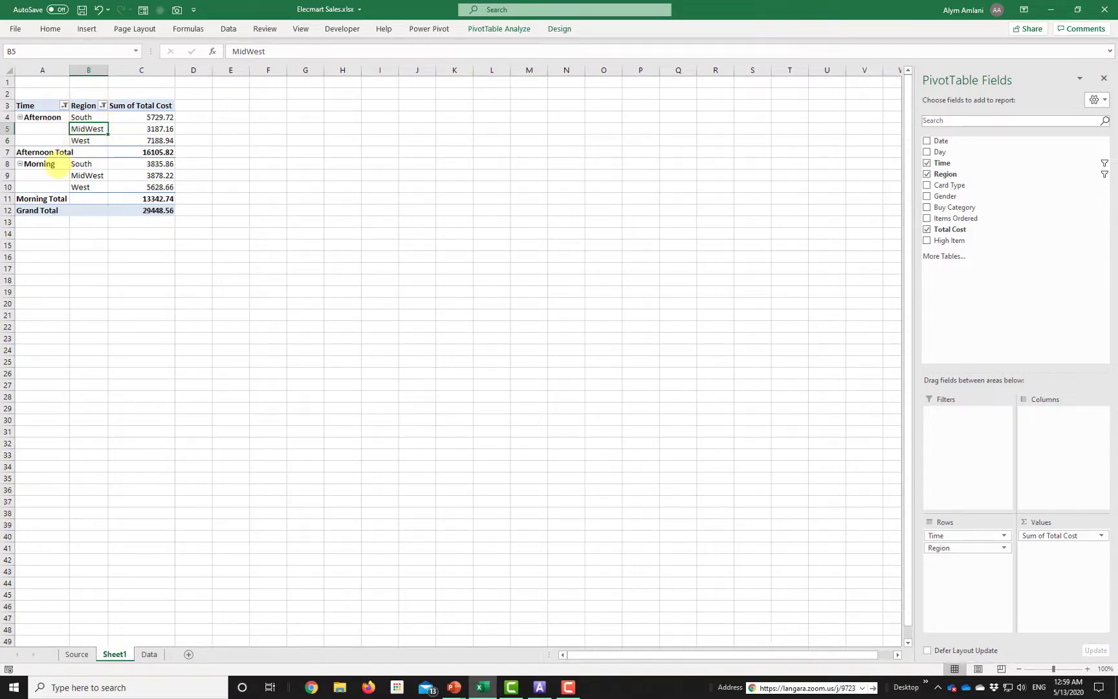
{"action": "left_click", "coordinate": [50, 163]}
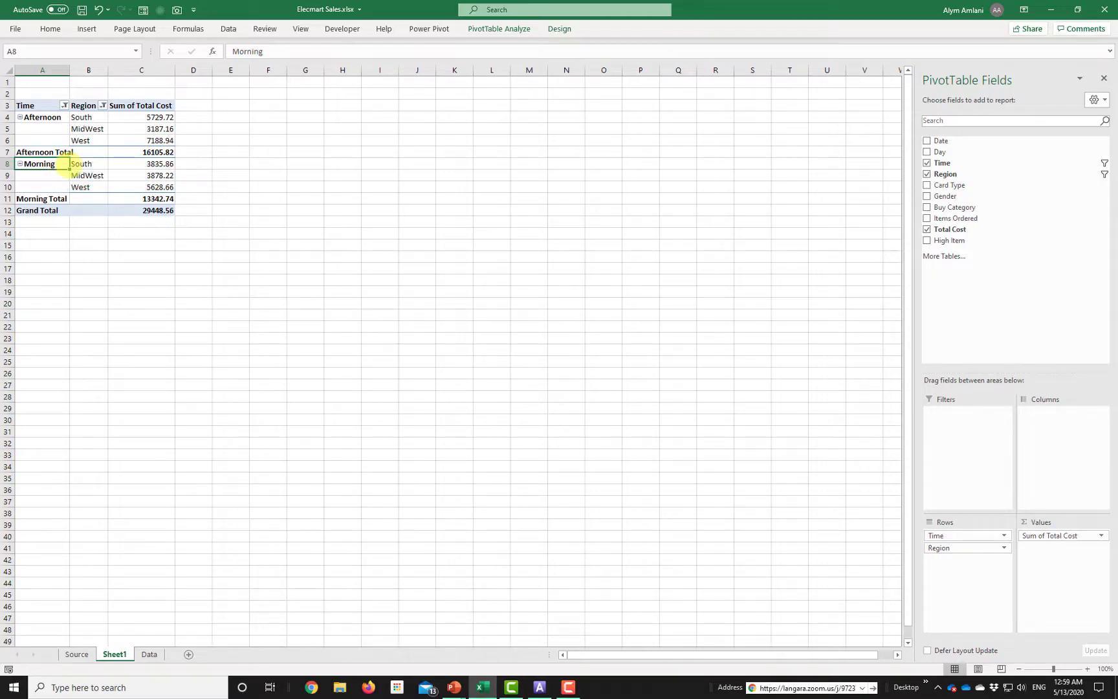
{"action": "left_click_drag", "start_coordinate": [69, 165], "coordinate": [70, 109]}
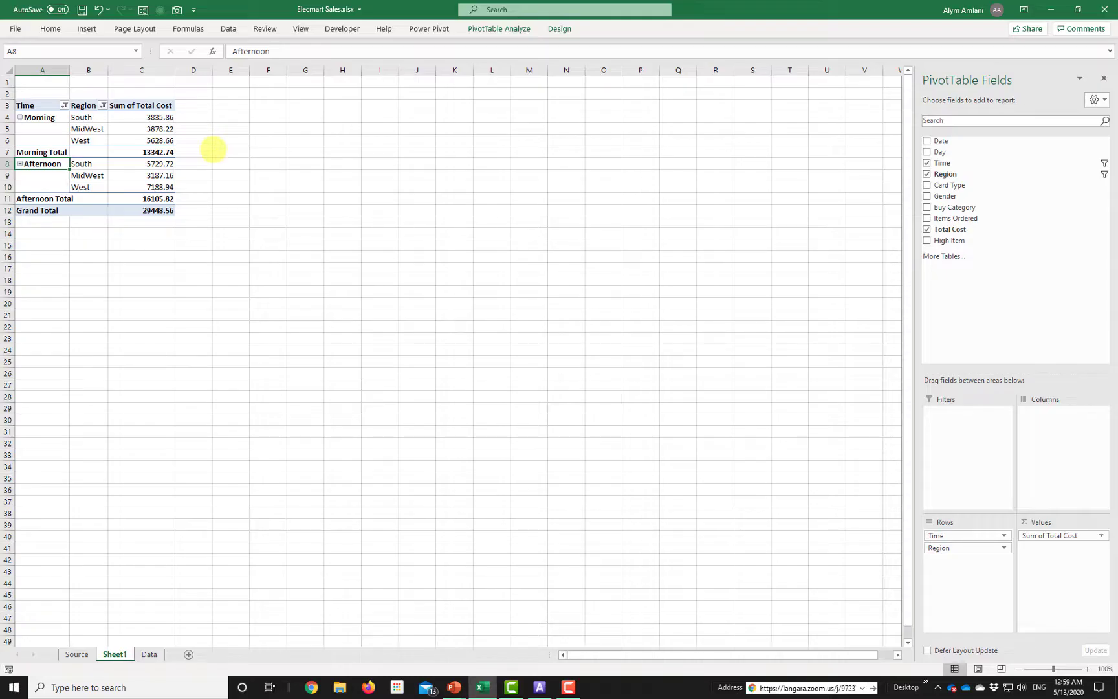
Step: Sort the regions within each time of day in ascending order of Sum of Total Cost, based on cell C4
{"action": "left_click", "coordinate": [165, 118]}
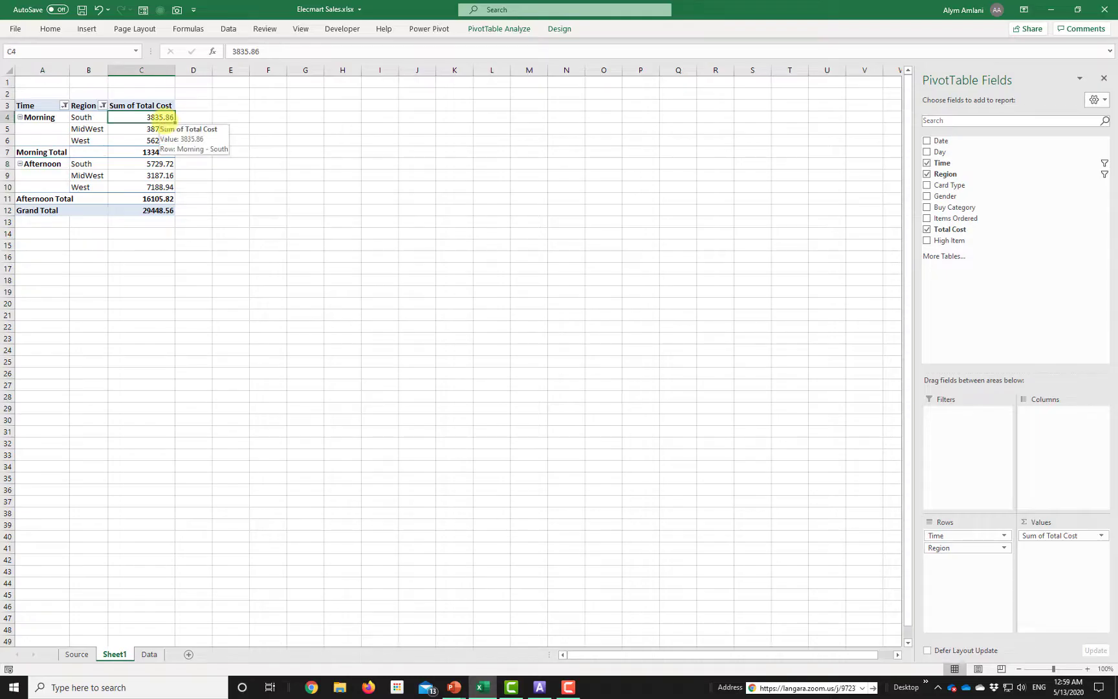
{"action": "left_click", "coordinate": [228, 28]}
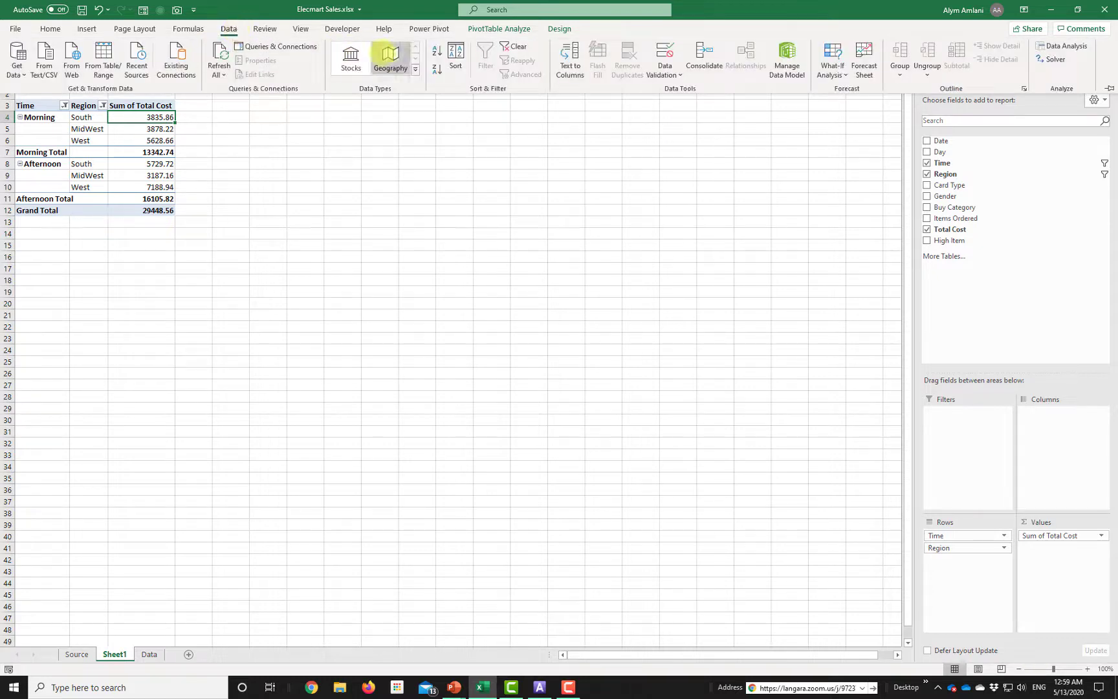
{"action": "left_click", "coordinate": [437, 51]}
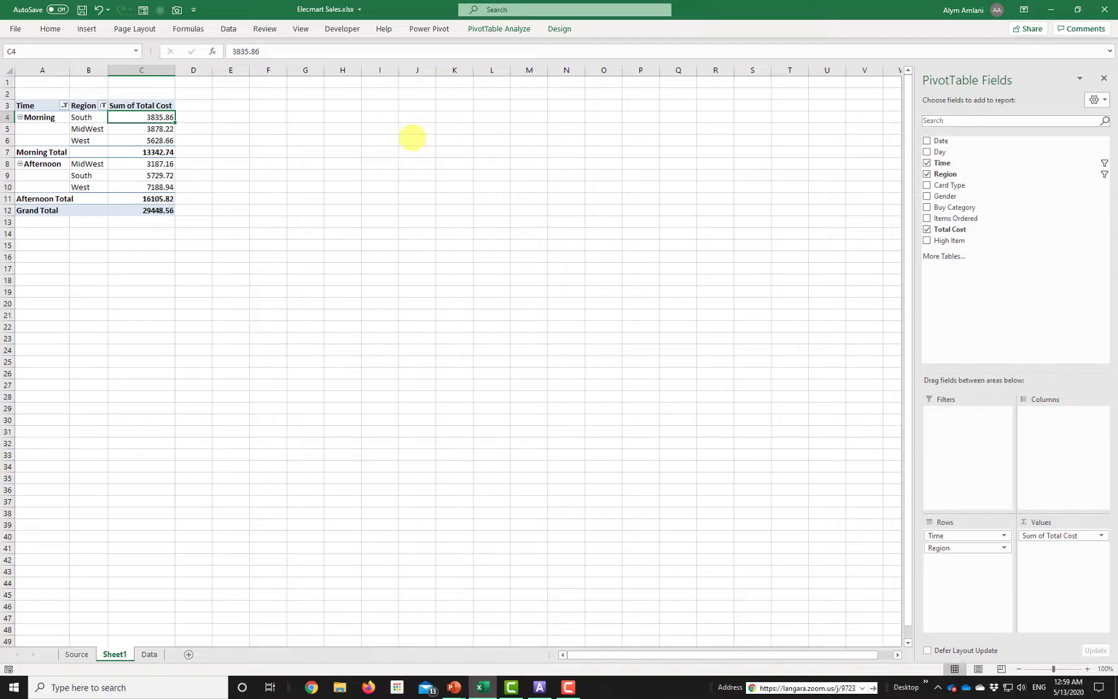
Step: Check the slides, return to the Excel workbook, and include NorthEast in the Region filter and Evening in the Time filter again
{"action": "key", "text": "alt+Tab"}
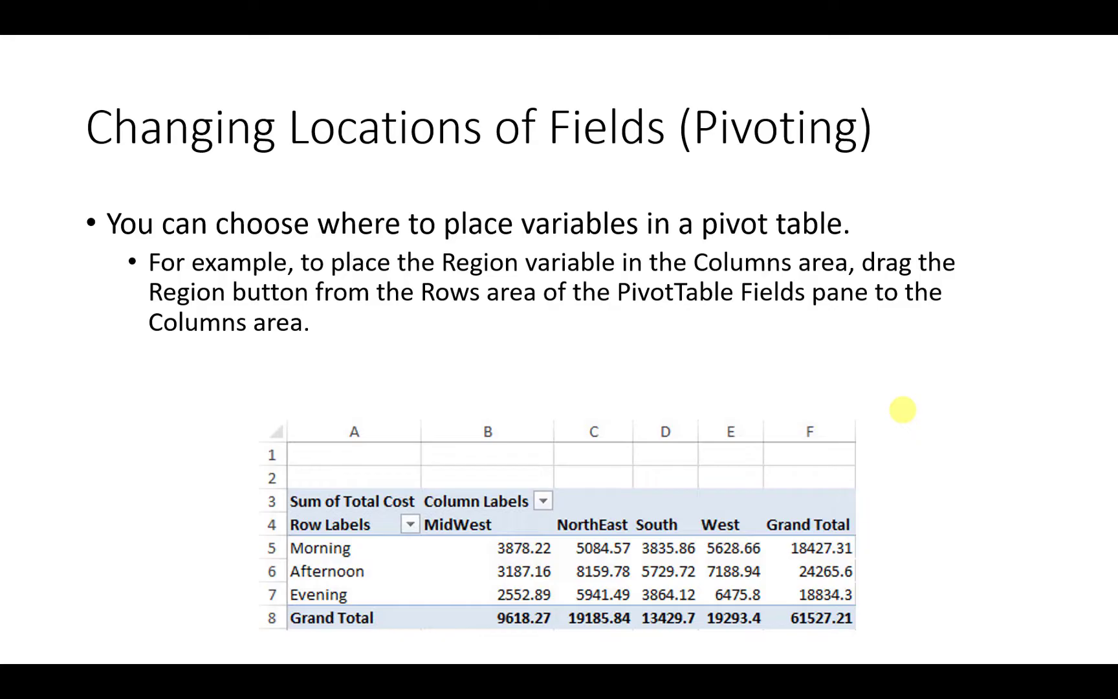
{"action": "key", "text": "alt+Tab"}
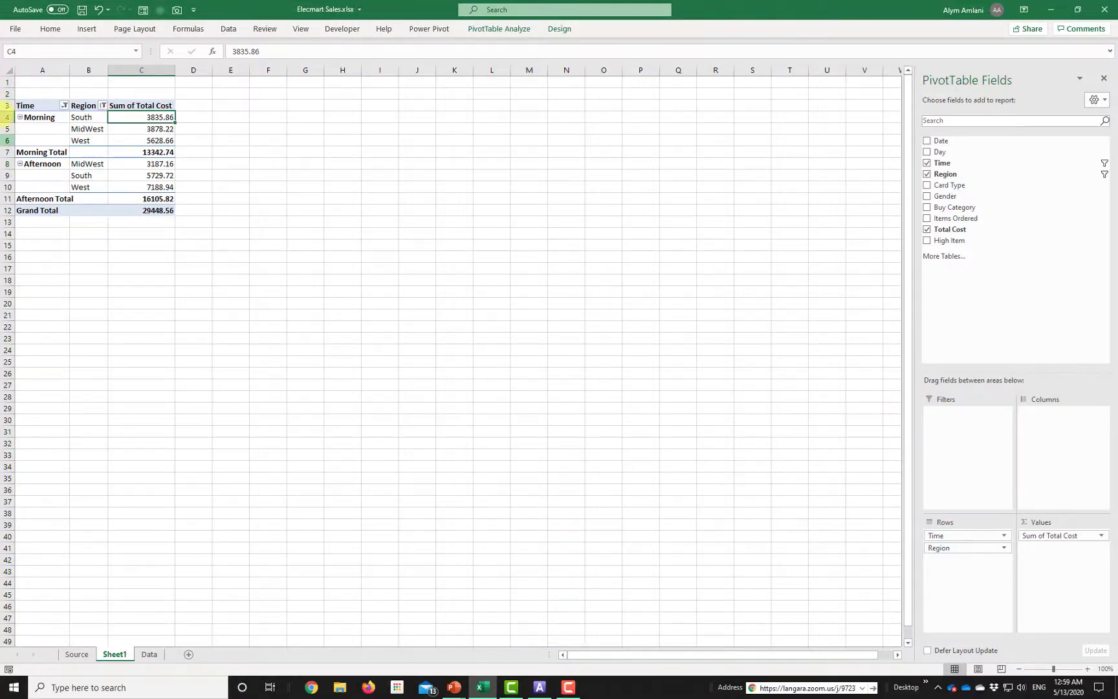
{"action": "left_click", "coordinate": [103, 105]}
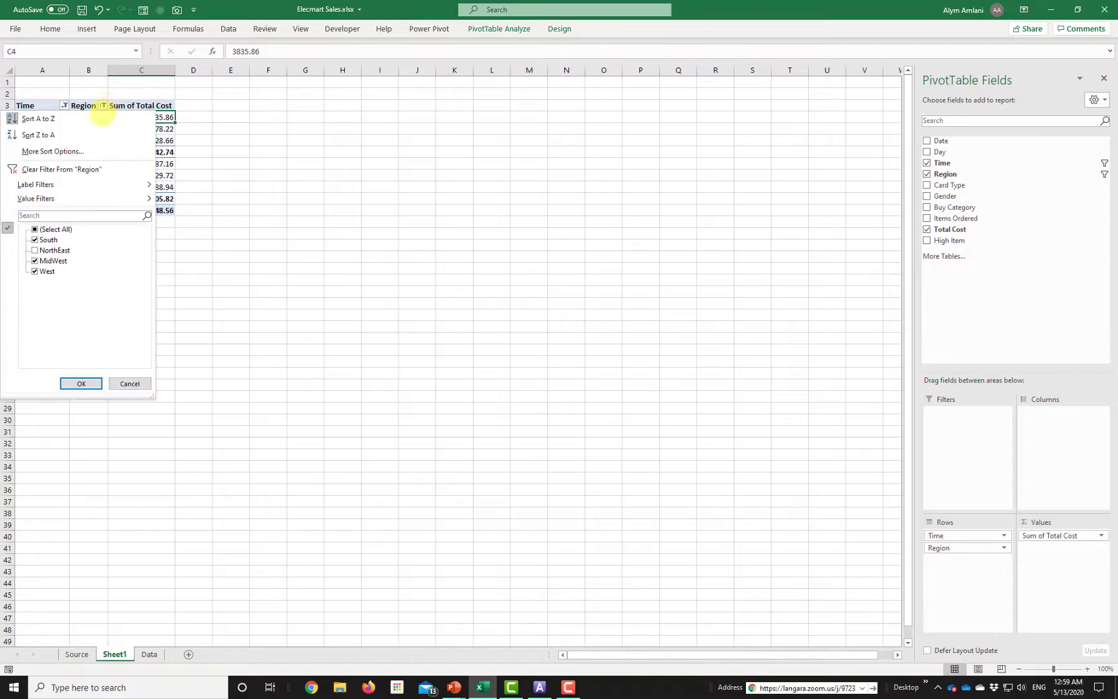
{"action": "left_click", "coordinate": [52, 251]}
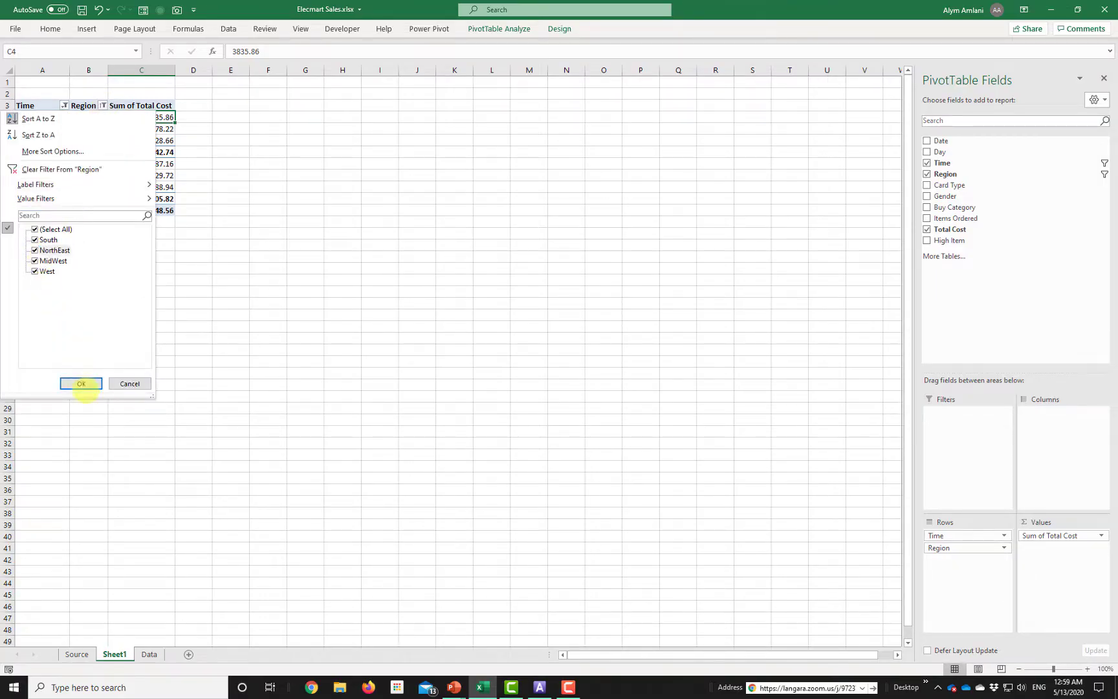
{"action": "left_click", "coordinate": [81, 383]}
{"action": "left_click", "coordinate": [64, 105]}
{"action": "left_click", "coordinate": [41, 261]}
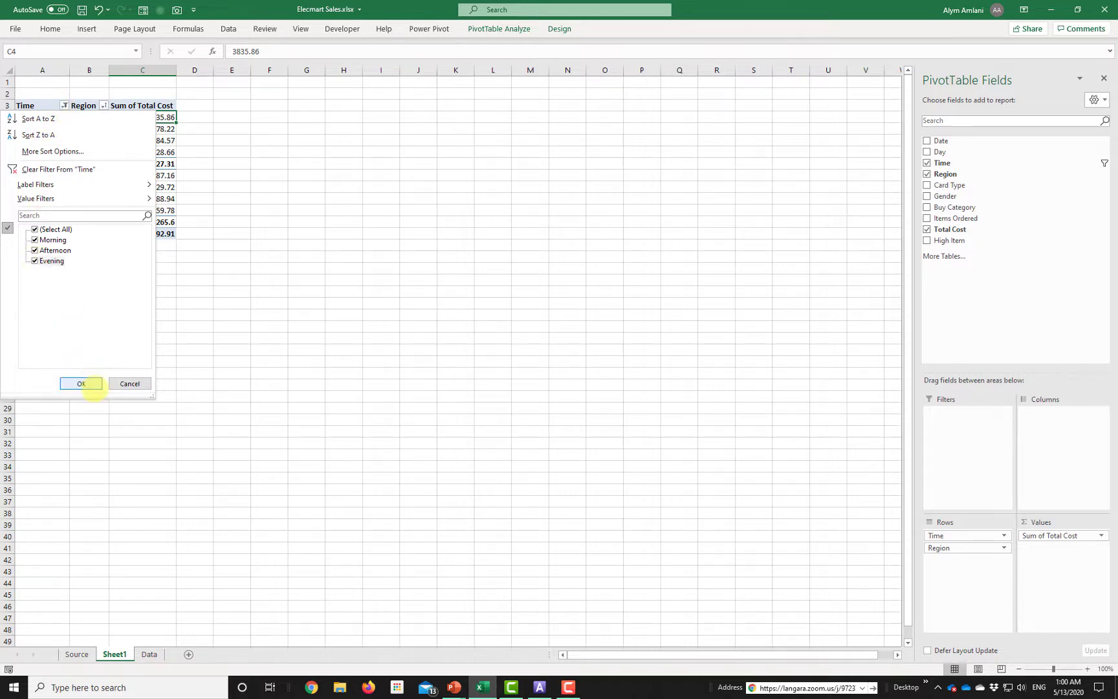
{"action": "left_click", "coordinate": [81, 384]}
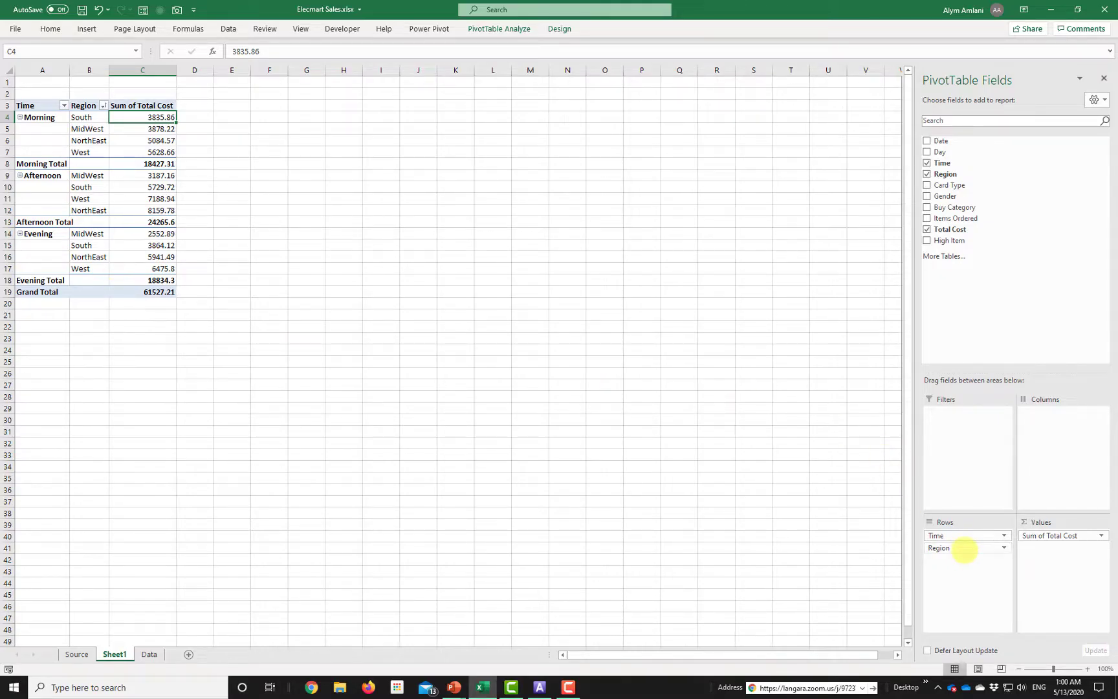
Step: Pivot the table by moving the Region field from the Rows area to the Columns area
{"action": "left_click_drag", "start_coordinate": [964, 548], "coordinate": [1078, 472]}
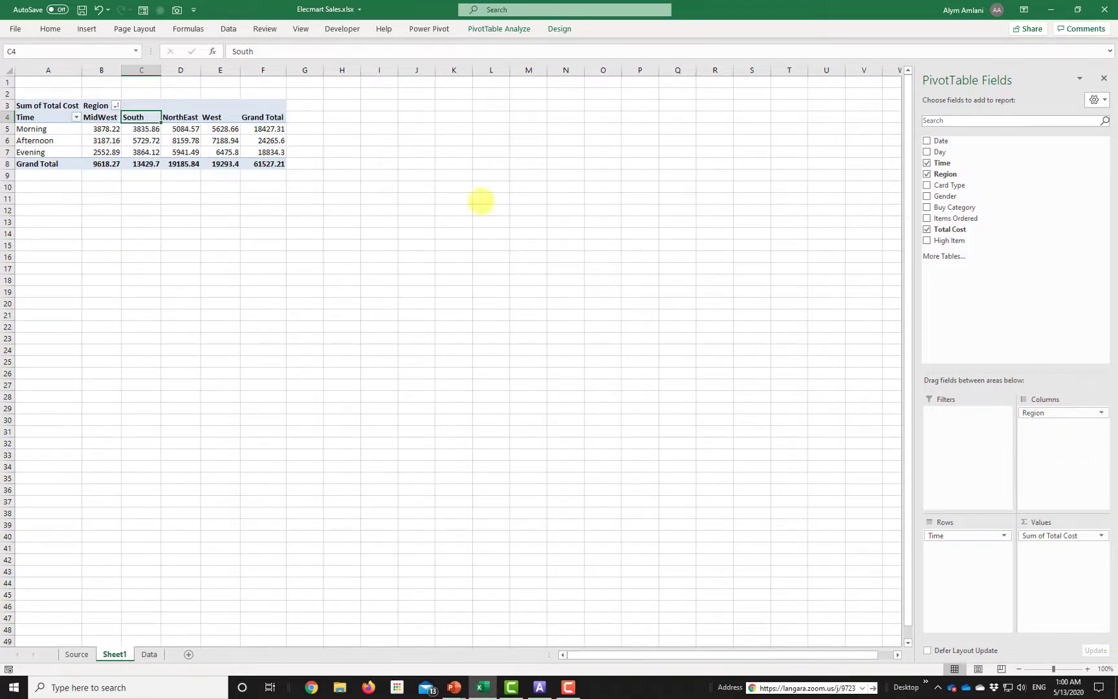
{"action": "left_click", "coordinate": [262, 106]}
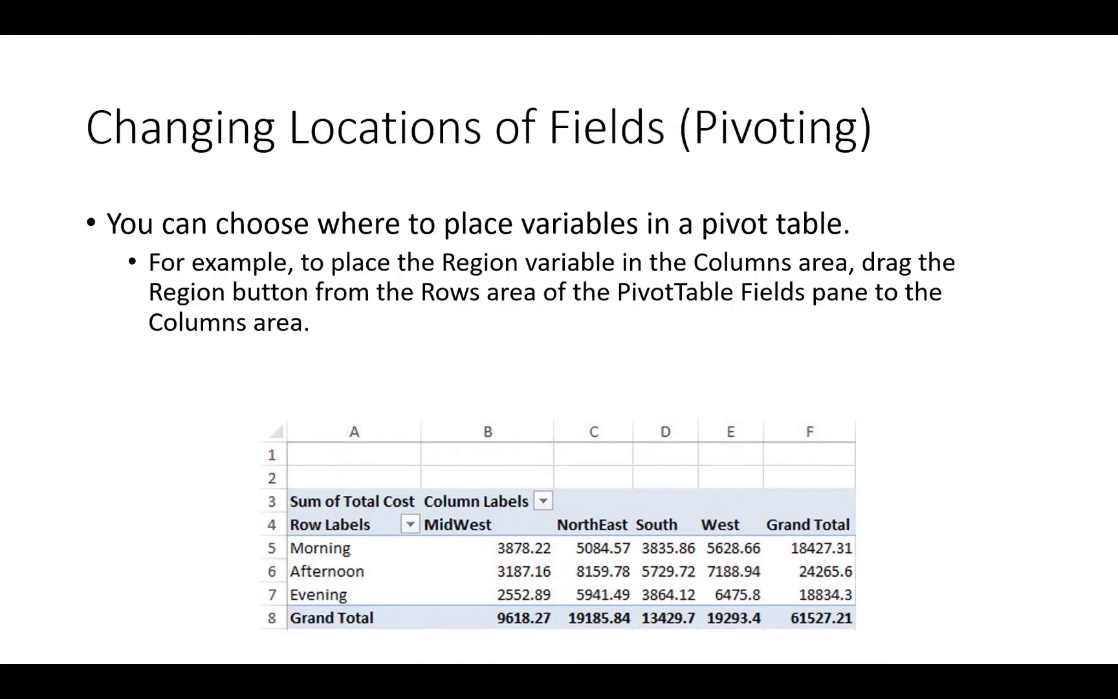
Step: Advance the slides, return to the Excel workbook, and change the Total Cost value field to summarize by Average
{"action": "key", "text": "Right"}
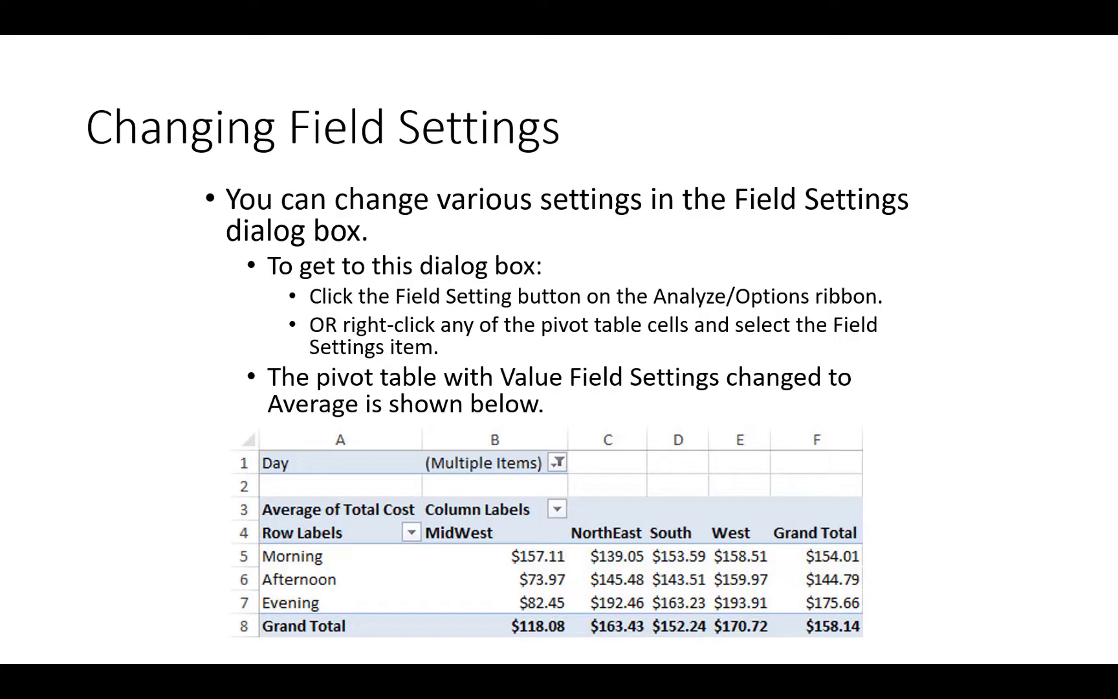
{"action": "key", "text": "alt+Tab"}
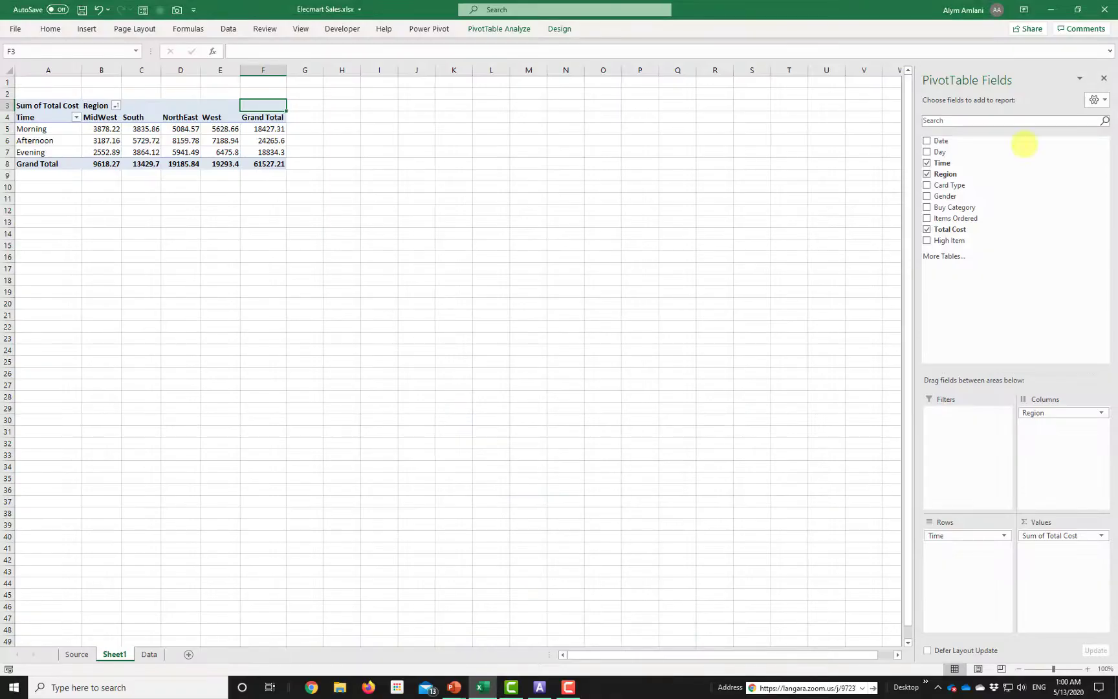
{"action": "left_click", "coordinate": [107, 140]}
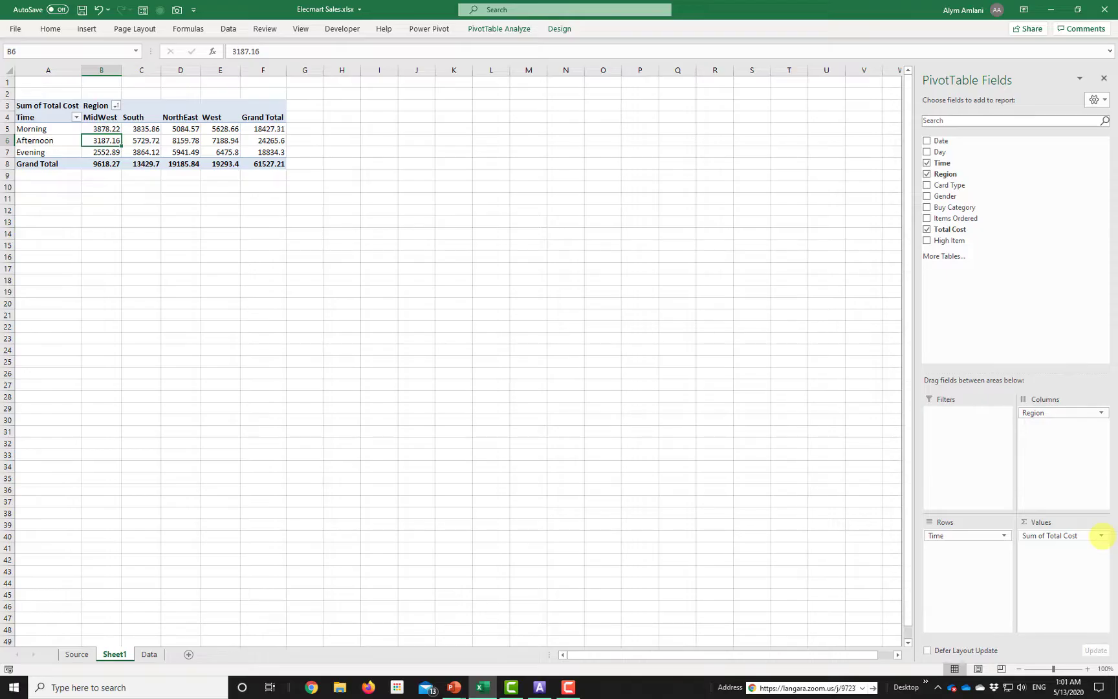
{"action": "left_click", "coordinate": [1102, 535]}
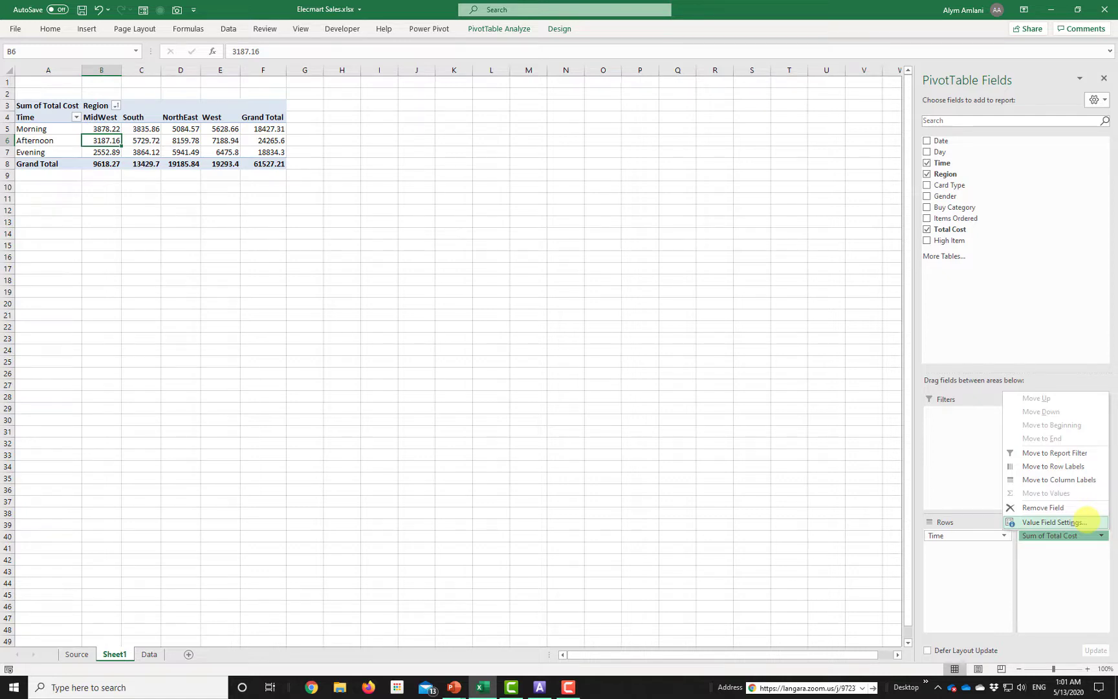
{"action": "left_click", "coordinate": [1086, 521]}
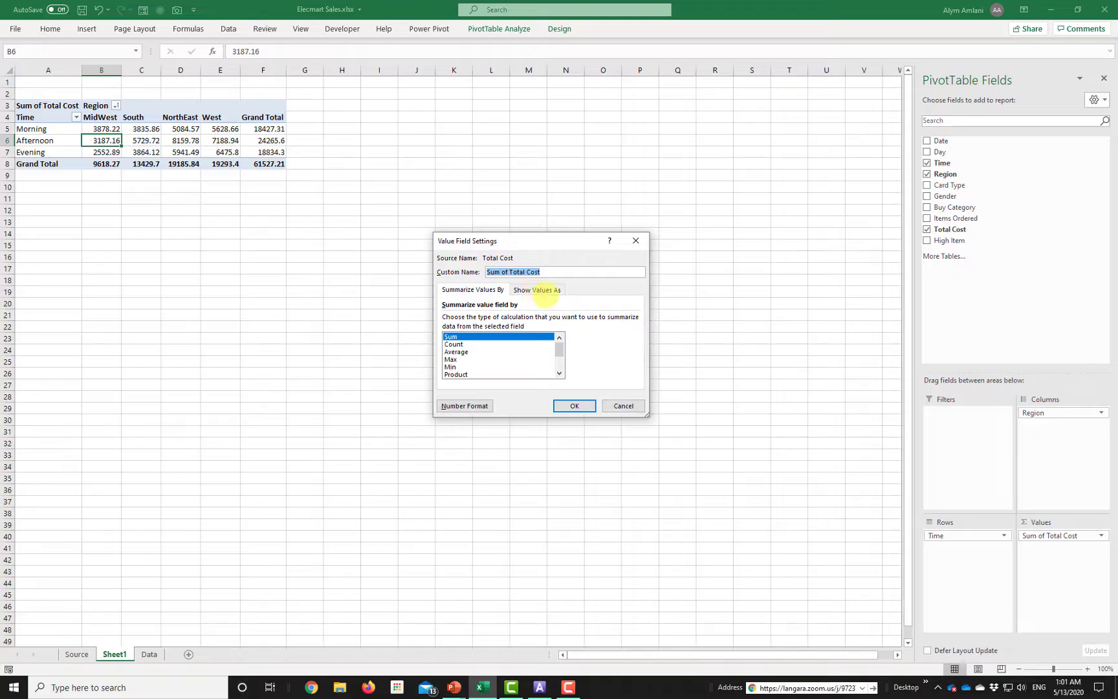
{"action": "left_click", "coordinate": [464, 352]}
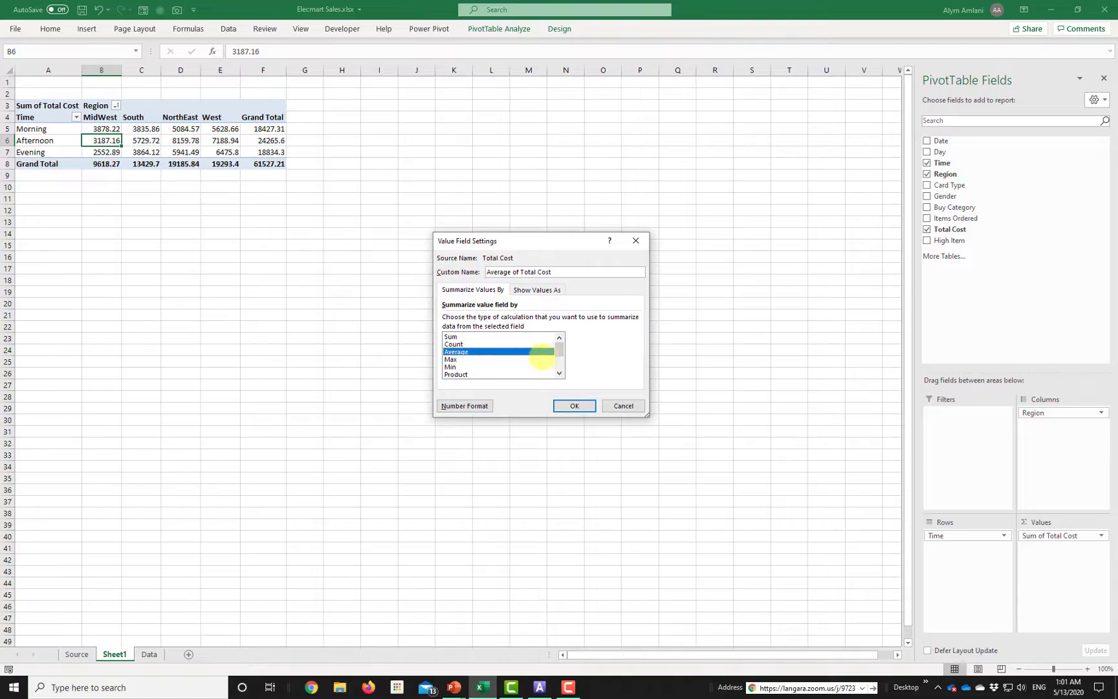
{"action": "mouse_move", "coordinate": [559, 348]}
{"action": "left_mouse_down"}
{"action": "mouse_move", "coordinate": [560, 361]}
{"action": "mouse_move", "coordinate": [561, 349]}
{"action": "left_mouse_up"}
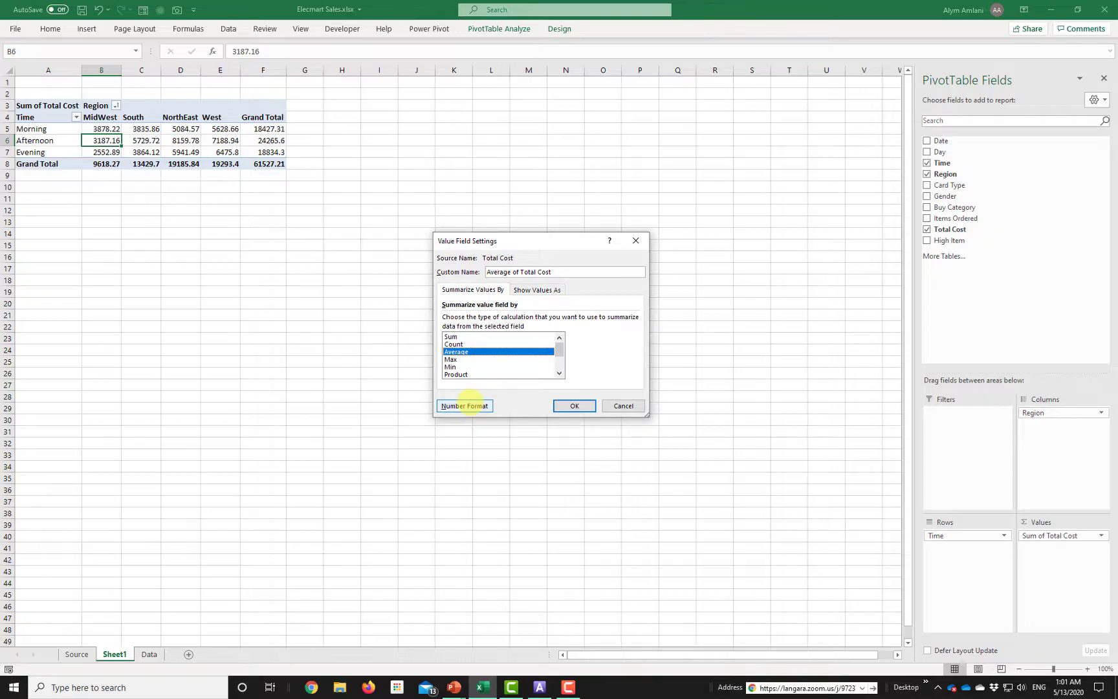
Step: Format the Average of Total Cost values as Accounting with 2 decimal places and the $ symbol, and apply the field settings
{"action": "left_click", "coordinate": [465, 405]}
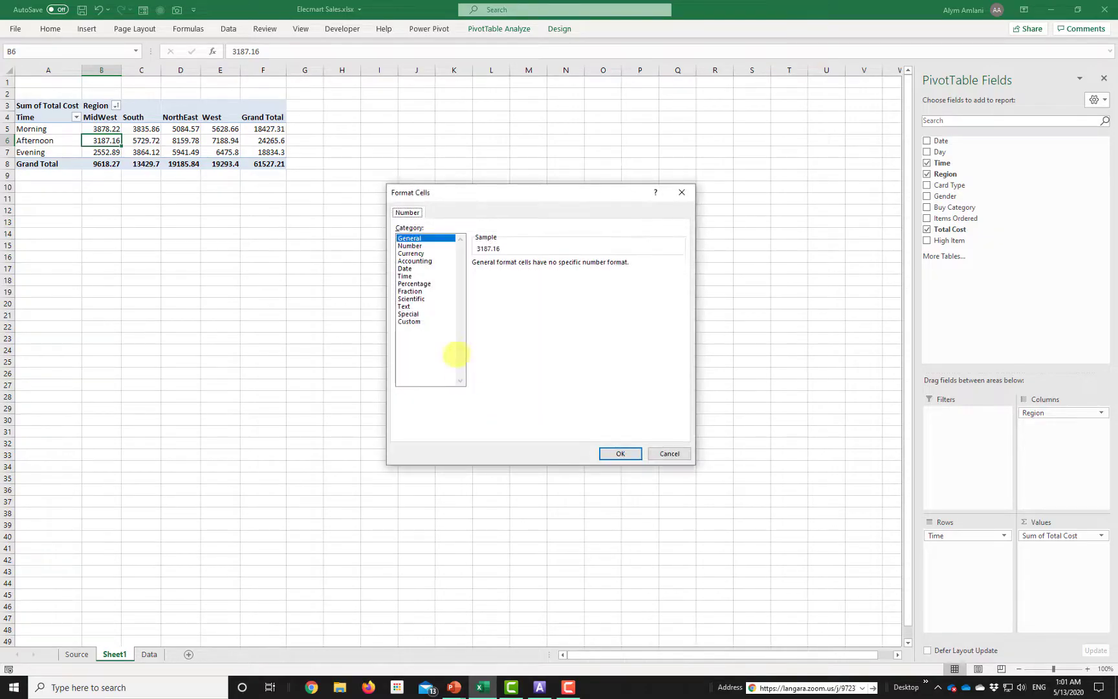
{"action": "left_click", "coordinate": [415, 261]}
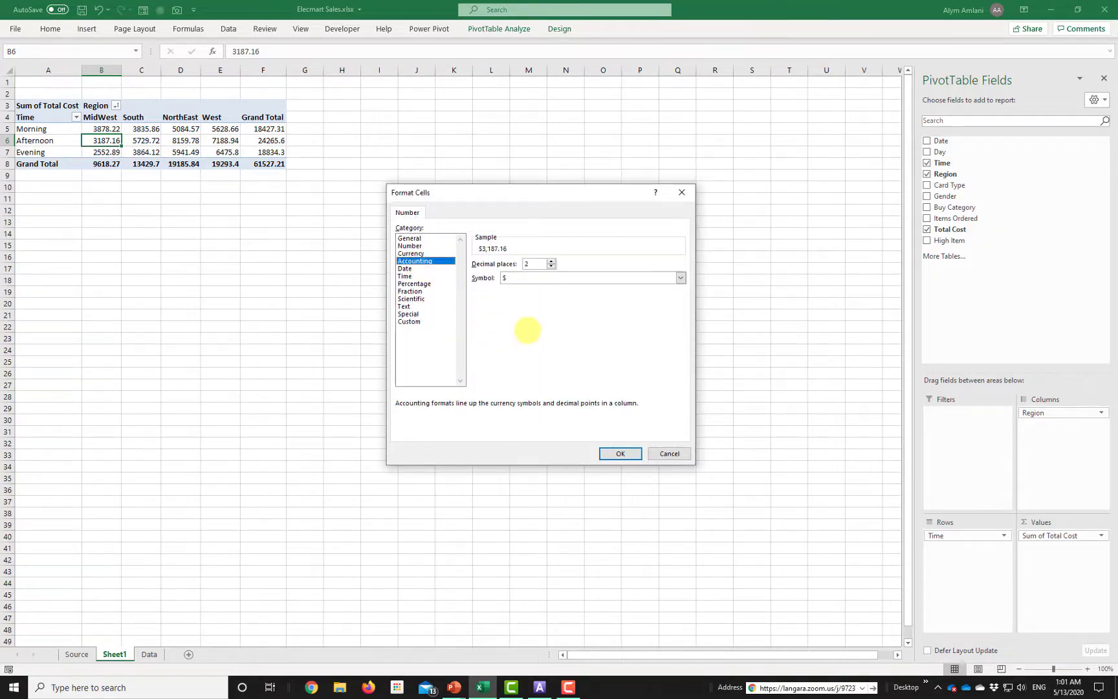
{"action": "left_click", "coordinate": [620, 453]}
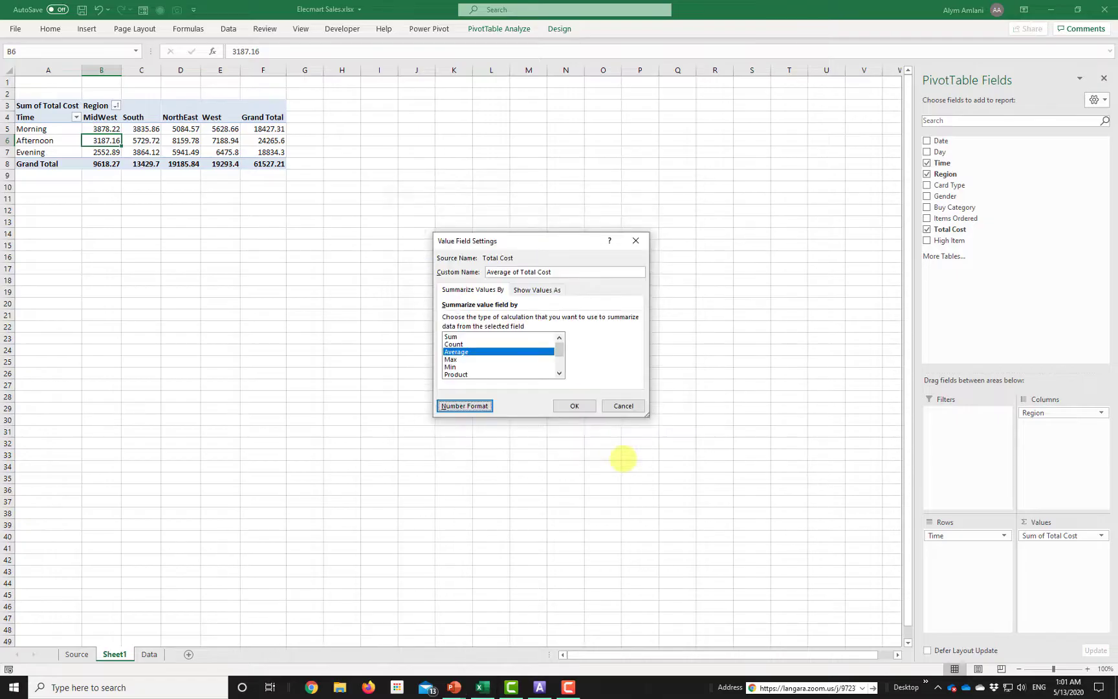
{"action": "left_click", "coordinate": [575, 405]}
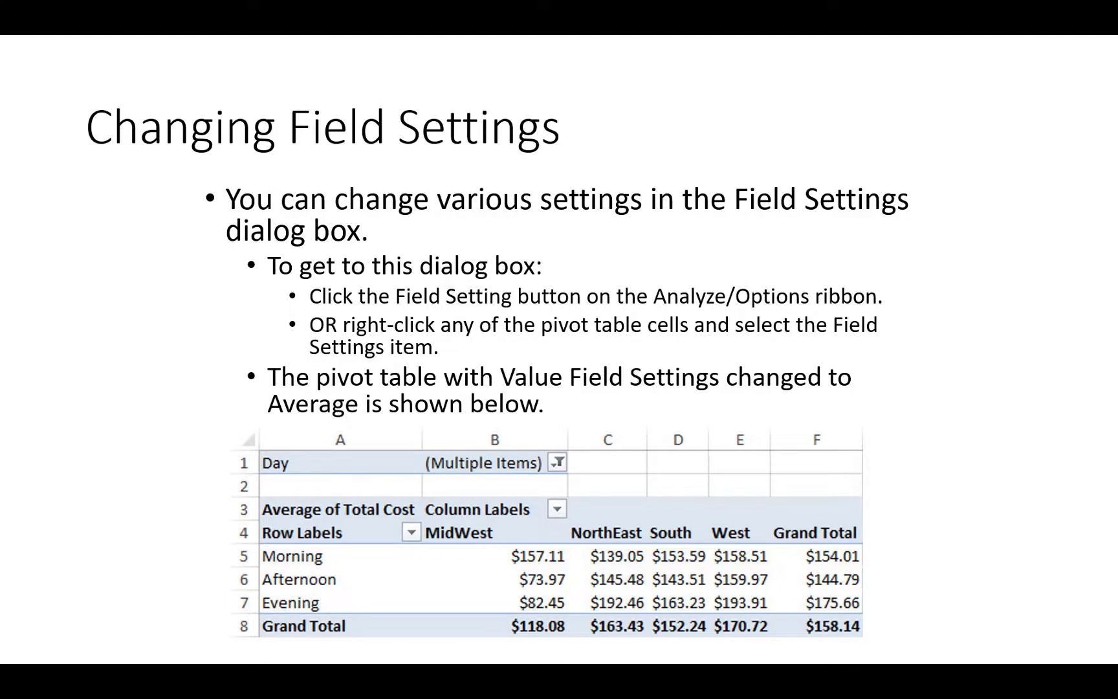
Step: Return to the Excel workbook after the Pivot Charts slide, insert a Clustered Column PivotChart, and place it beside the PivotTable starting around column G
{"action": "key", "text": "Right"}
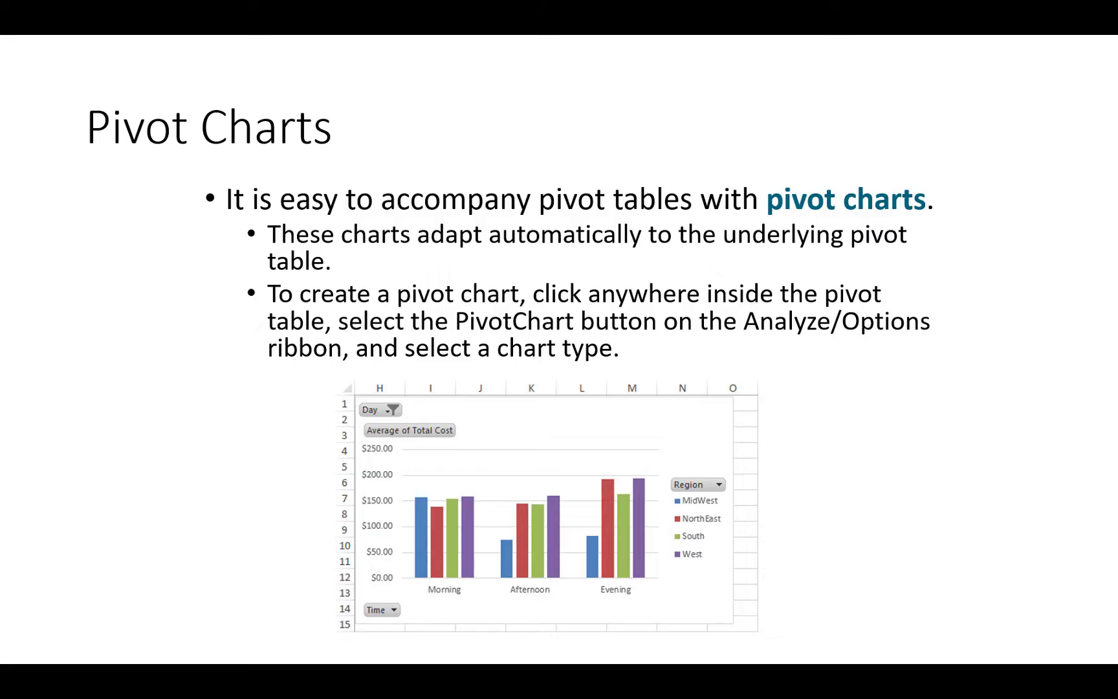
{"action": "key", "text": "alt+Tab"}
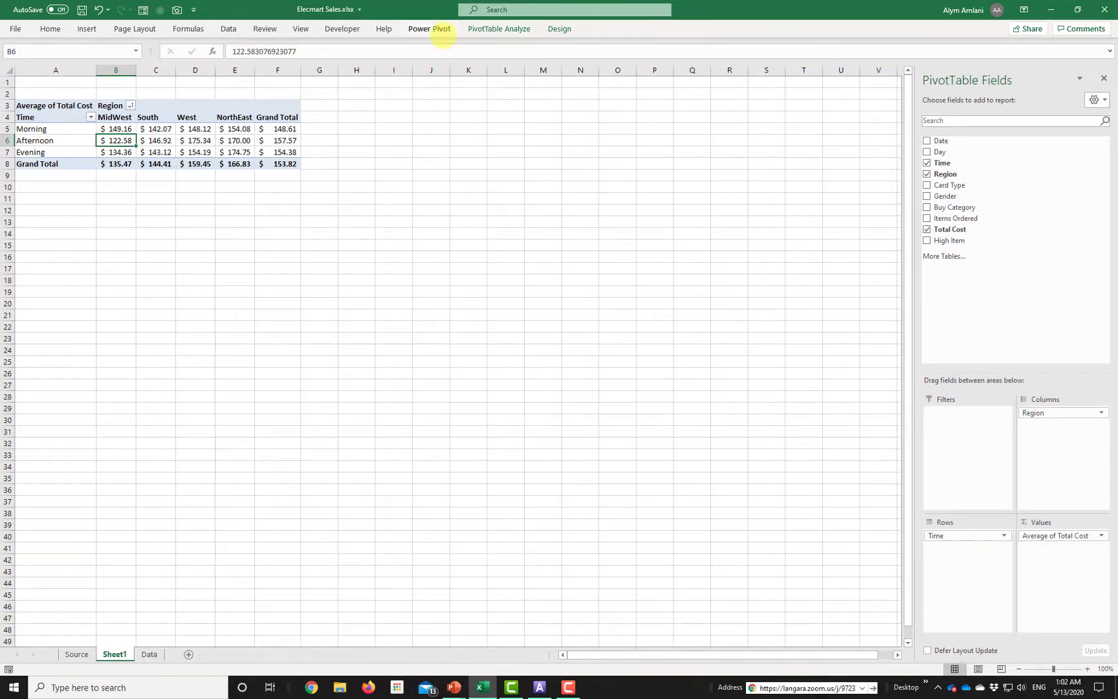
{"action": "left_click", "coordinate": [556, 27]}
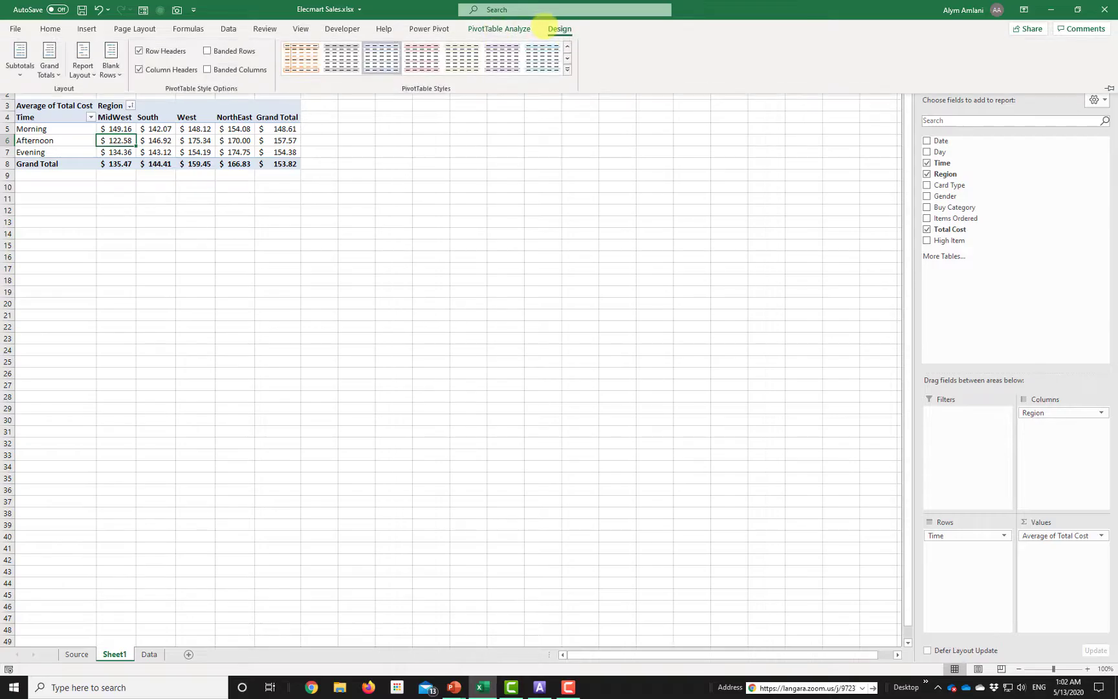
{"action": "left_click", "coordinate": [526, 29]}
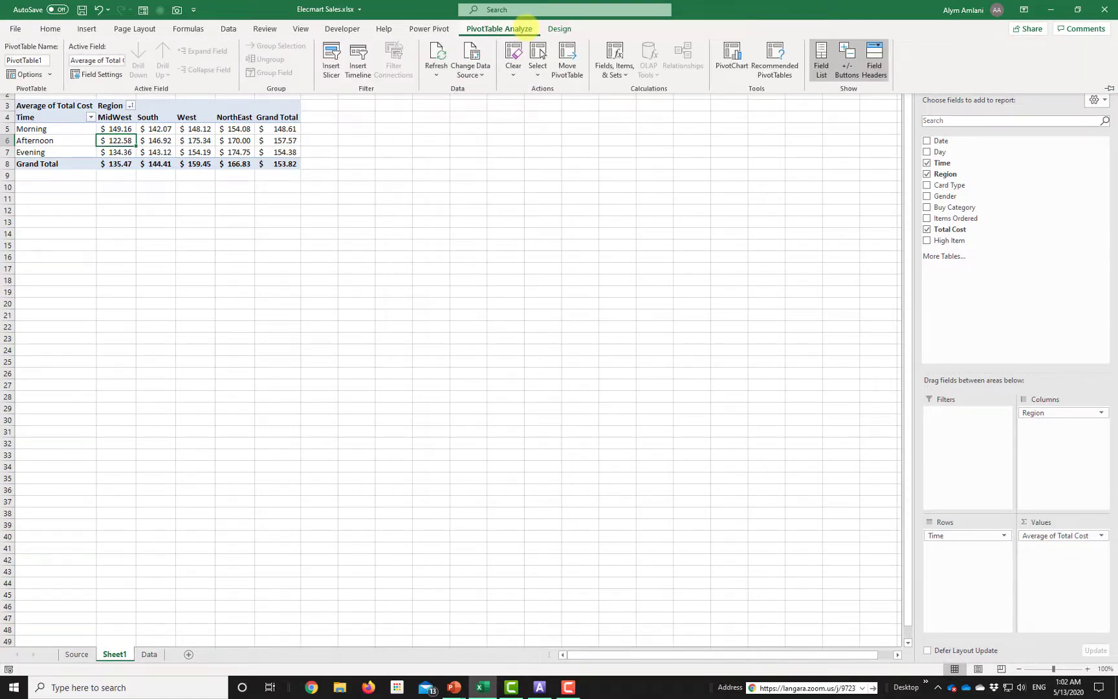
{"action": "left_click", "coordinate": [723, 65]}
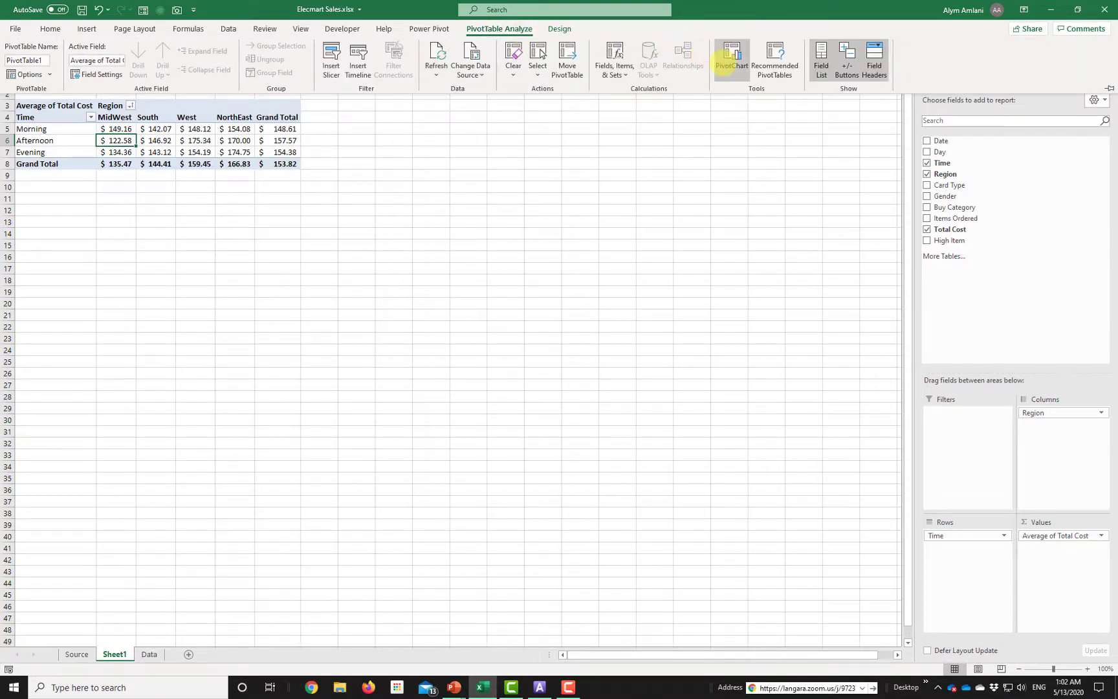
{"action": "left_click", "coordinate": [724, 61]}
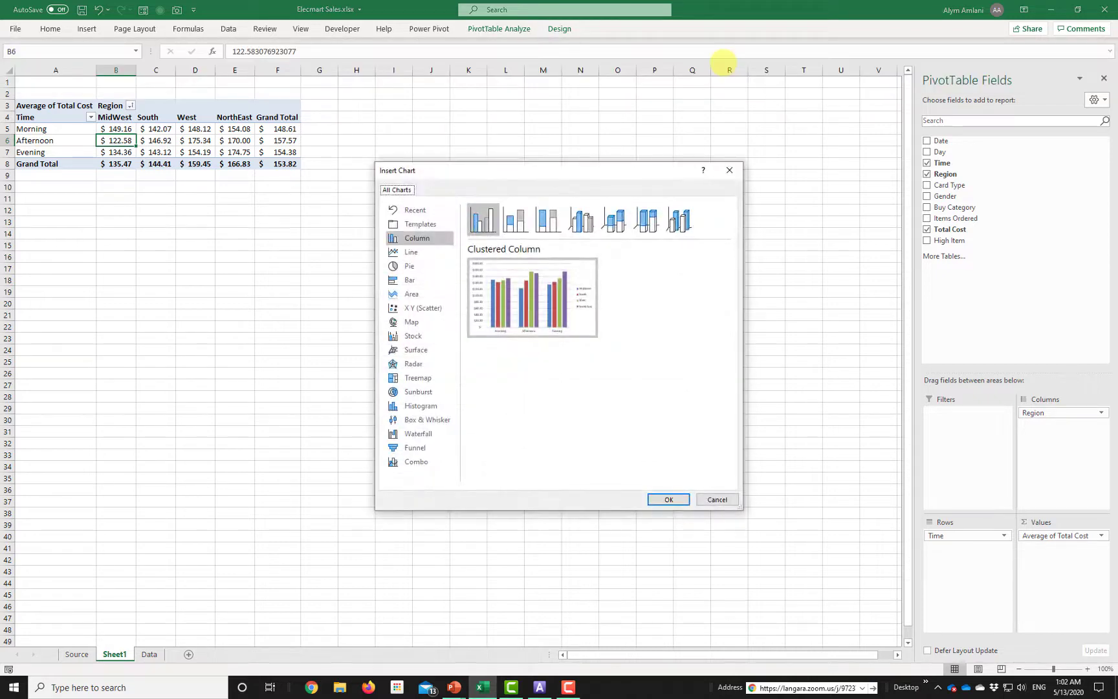
{"action": "left_click", "coordinate": [669, 499]}
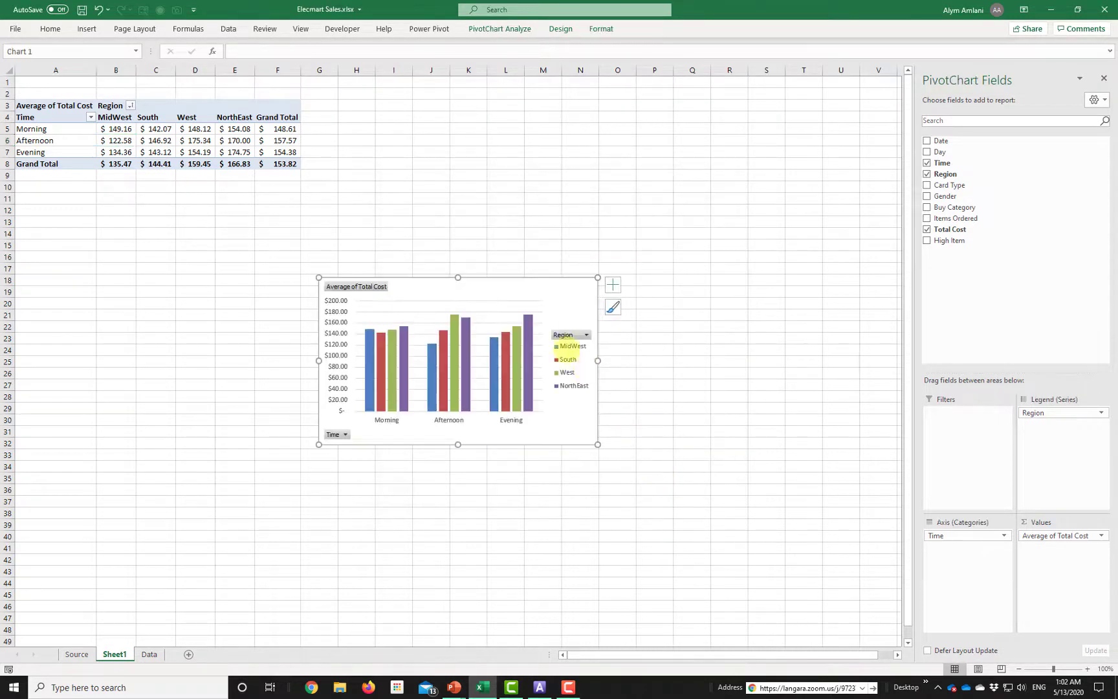
{"action": "left_click_drag", "start_coordinate": [532, 293], "coordinate": [529, 110]}
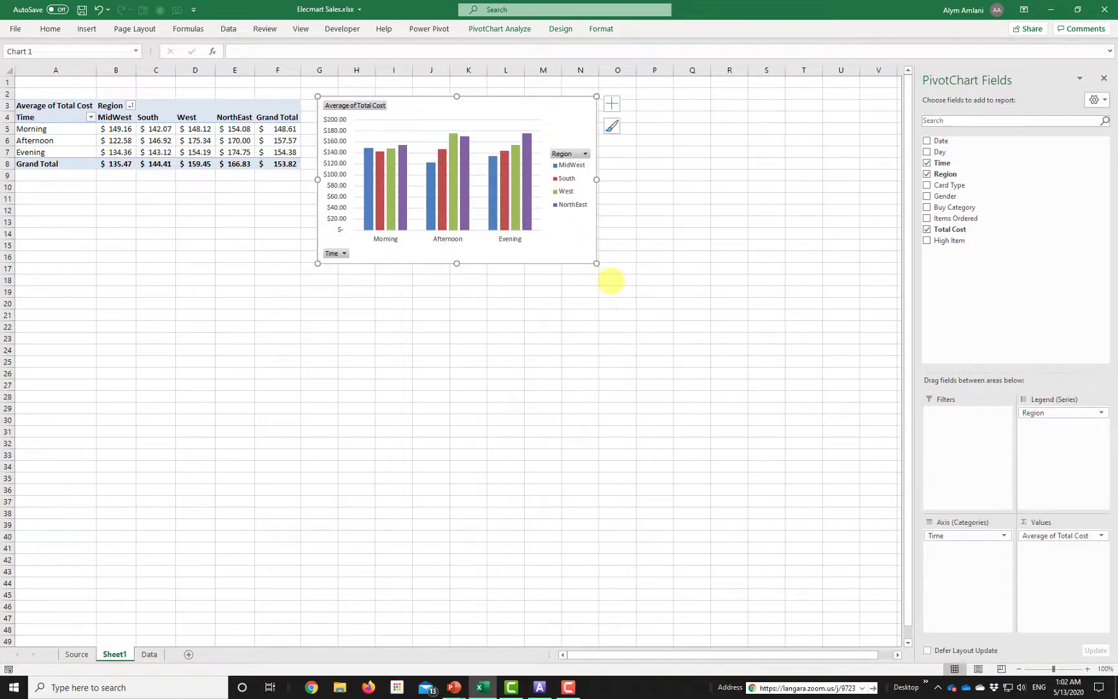
Step: Swap Region and Time between the PivotChart's legend and axis, and restore the layout with Region as legend and Time as axis
{"action": "left_click_drag", "start_coordinate": [1037, 413], "coordinate": [981, 565]}
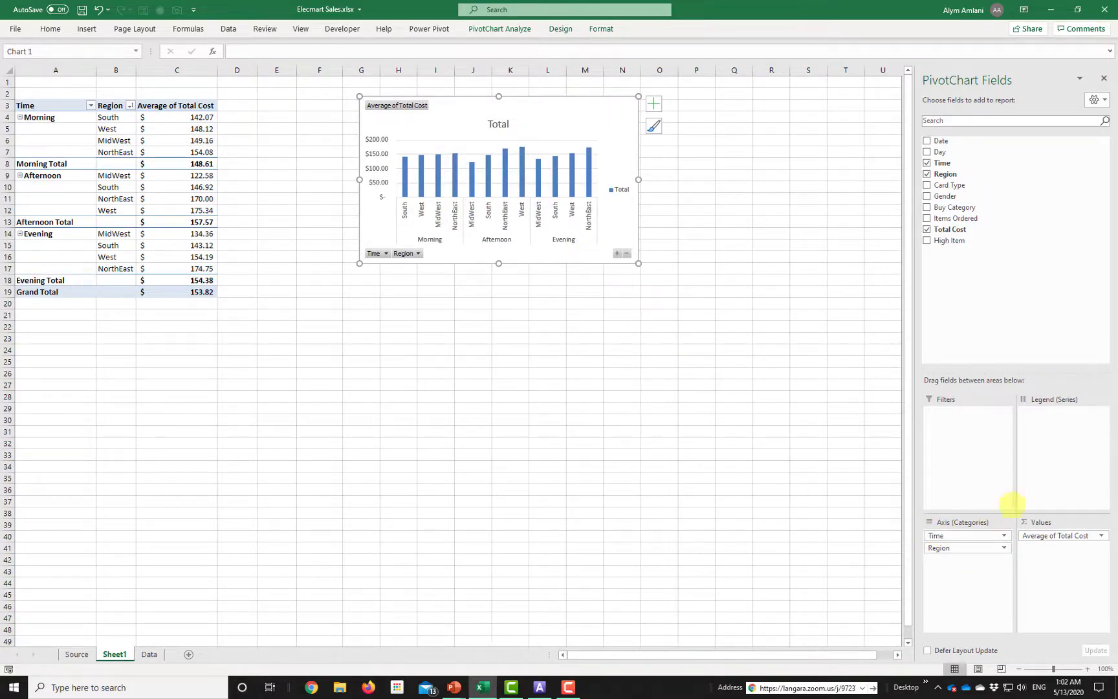
{"action": "left_click_drag", "start_coordinate": [968, 535], "coordinate": [1033, 494]}
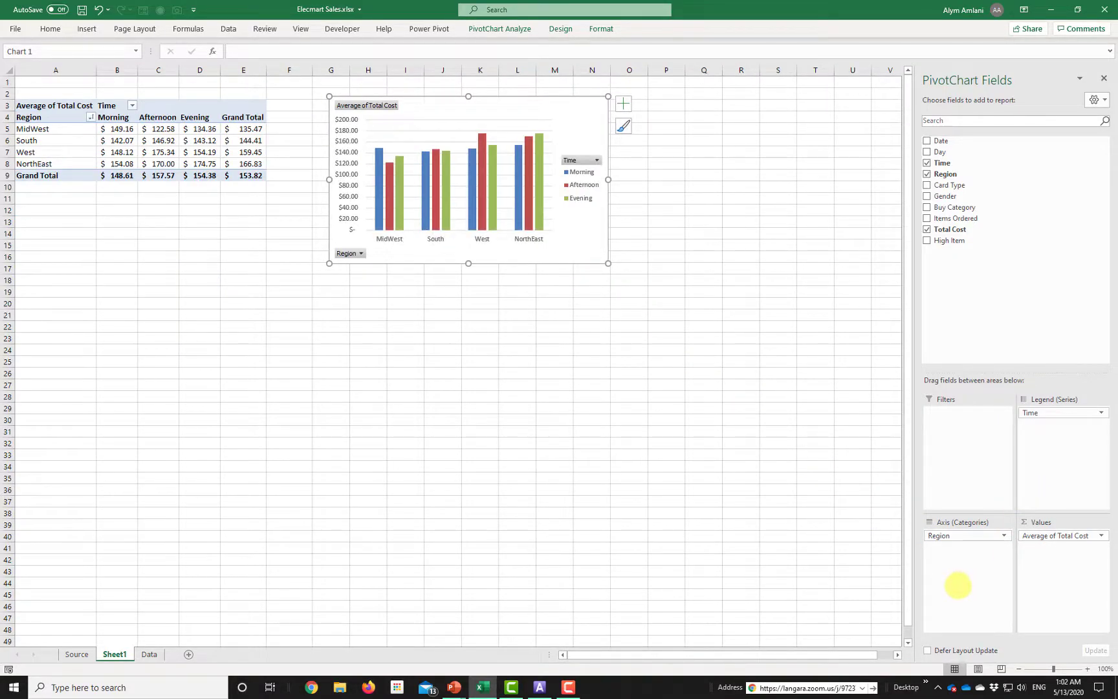
{"action": "left_click_drag", "start_coordinate": [1061, 412], "coordinate": [1043, 460]}
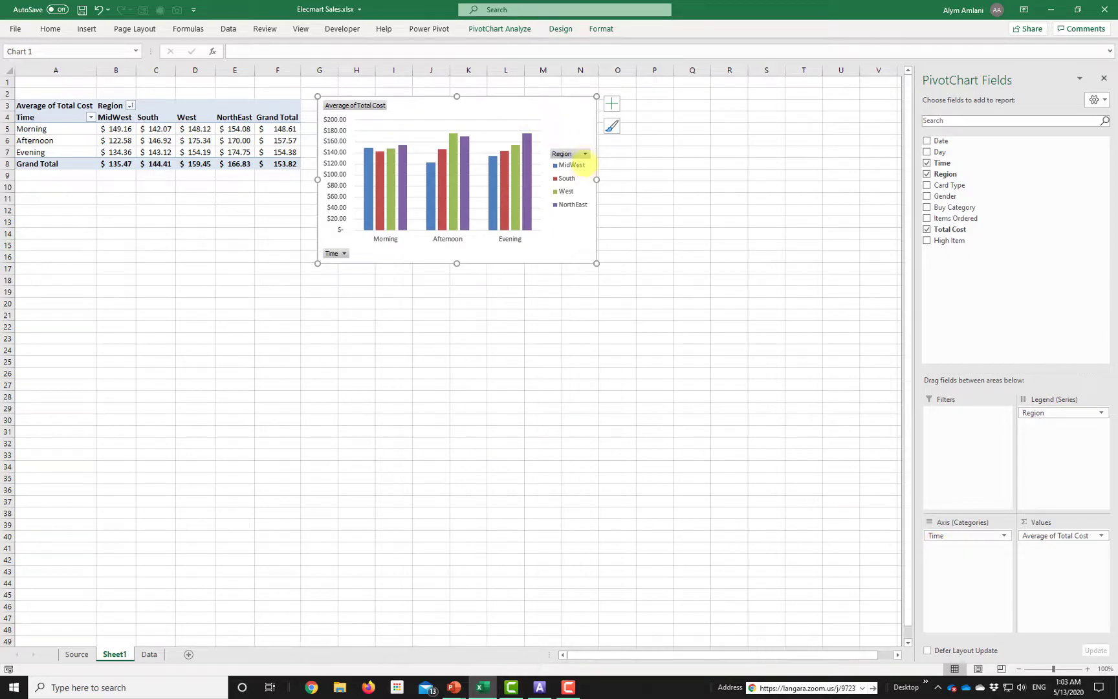
Step: Filter West out of the PivotChart's Region field and include it again
{"action": "left_click", "coordinate": [585, 154]}
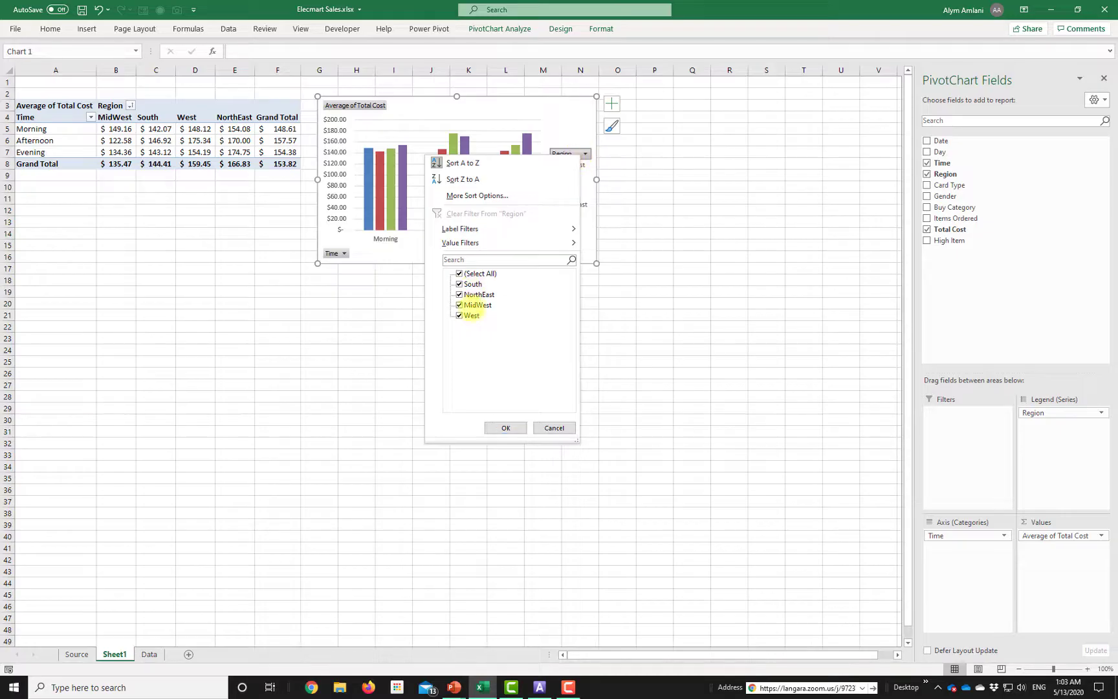
{"action": "left_click", "coordinate": [471, 315]}
{"action": "left_click", "coordinate": [505, 428]}
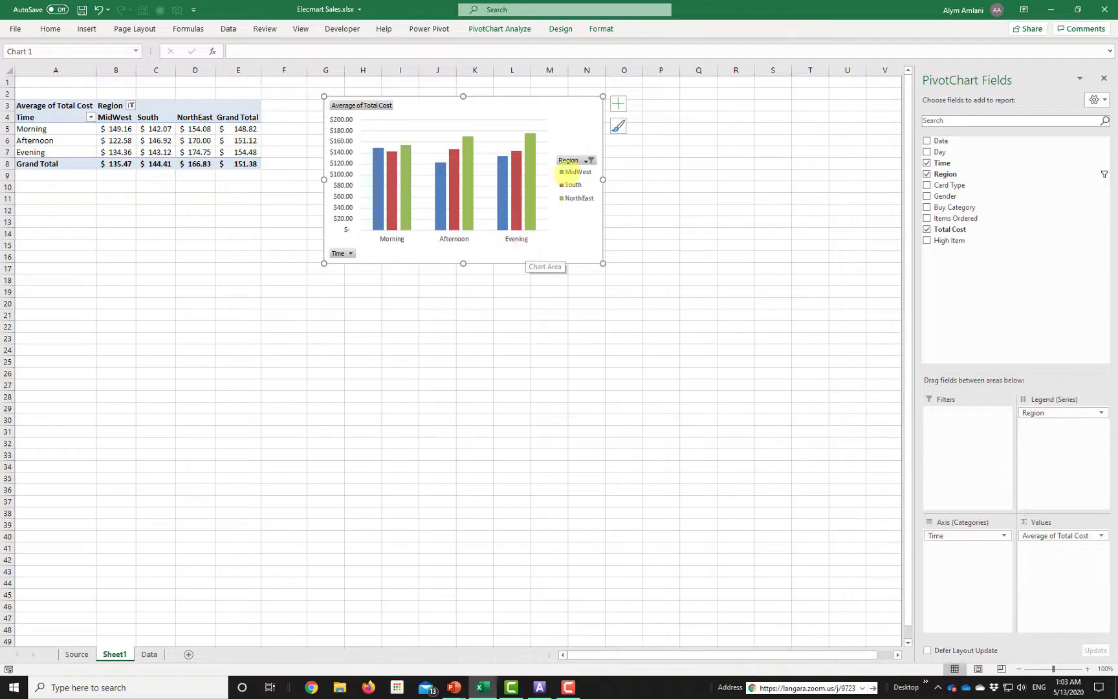
{"action": "left_click", "coordinate": [589, 160]}
{"action": "left_click", "coordinate": [472, 318]}
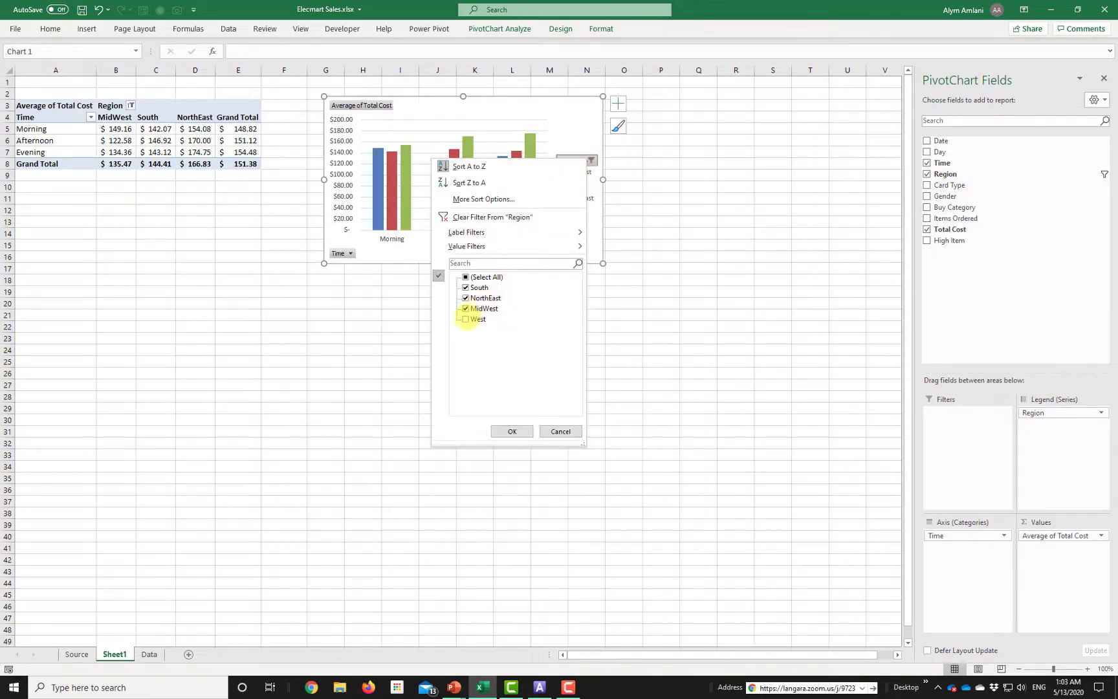
{"action": "left_click", "coordinate": [513, 431]}
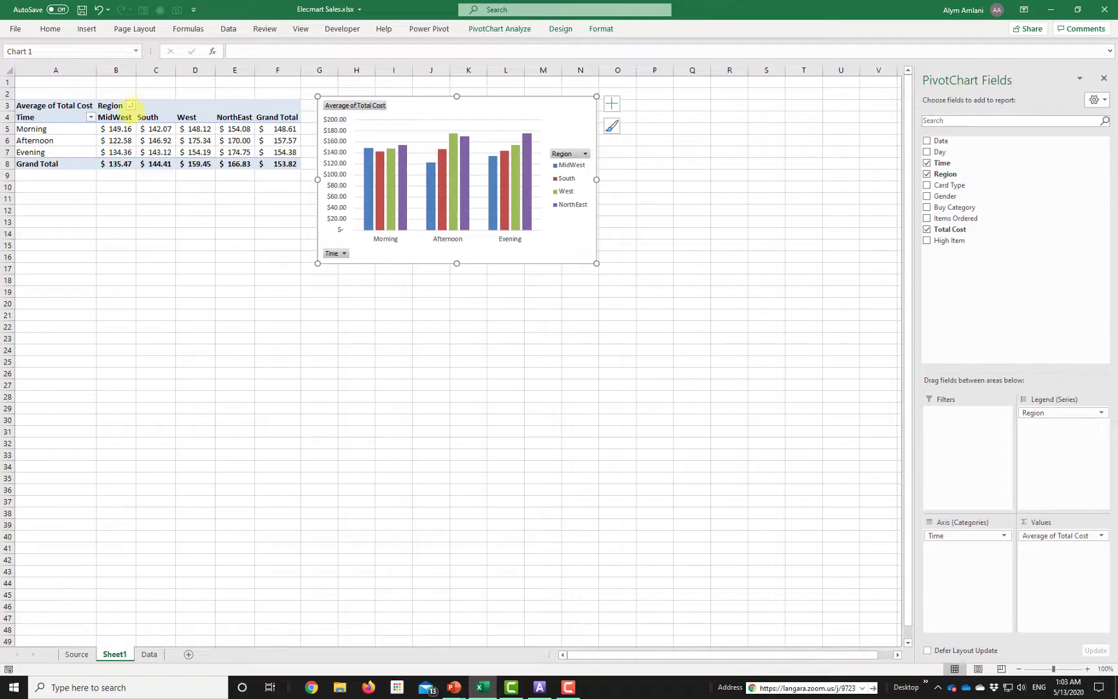
Step: Sort the PivotTable's Region column labels from A to Z
{"action": "left_click", "coordinate": [130, 106]}
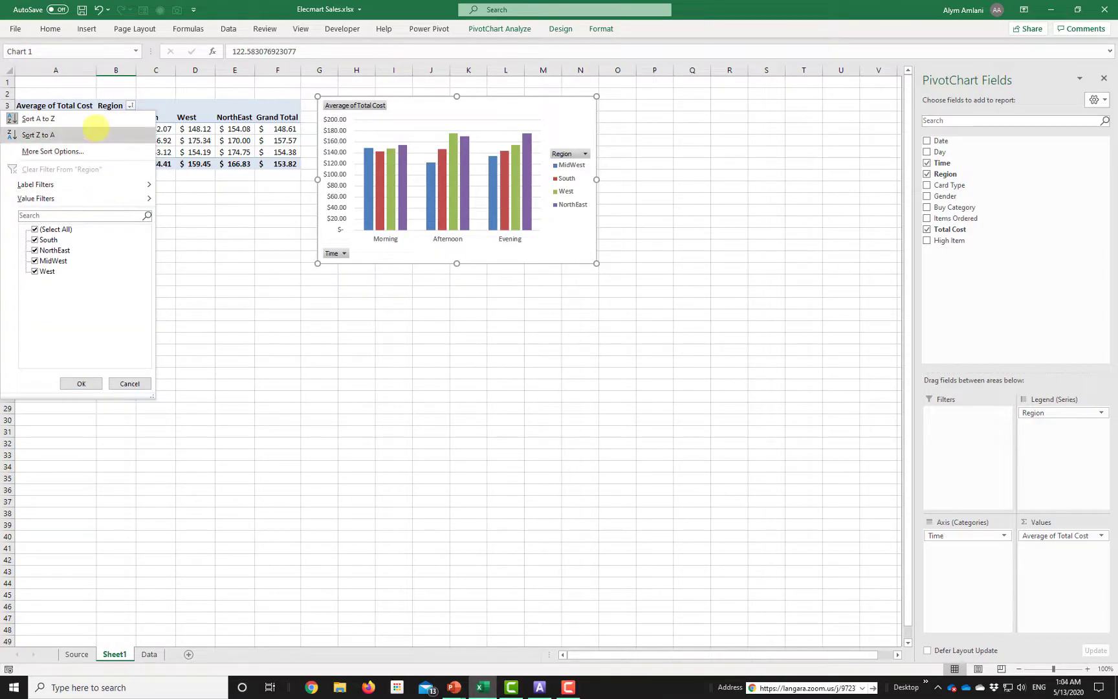
{"action": "left_click", "coordinate": [96, 119]}
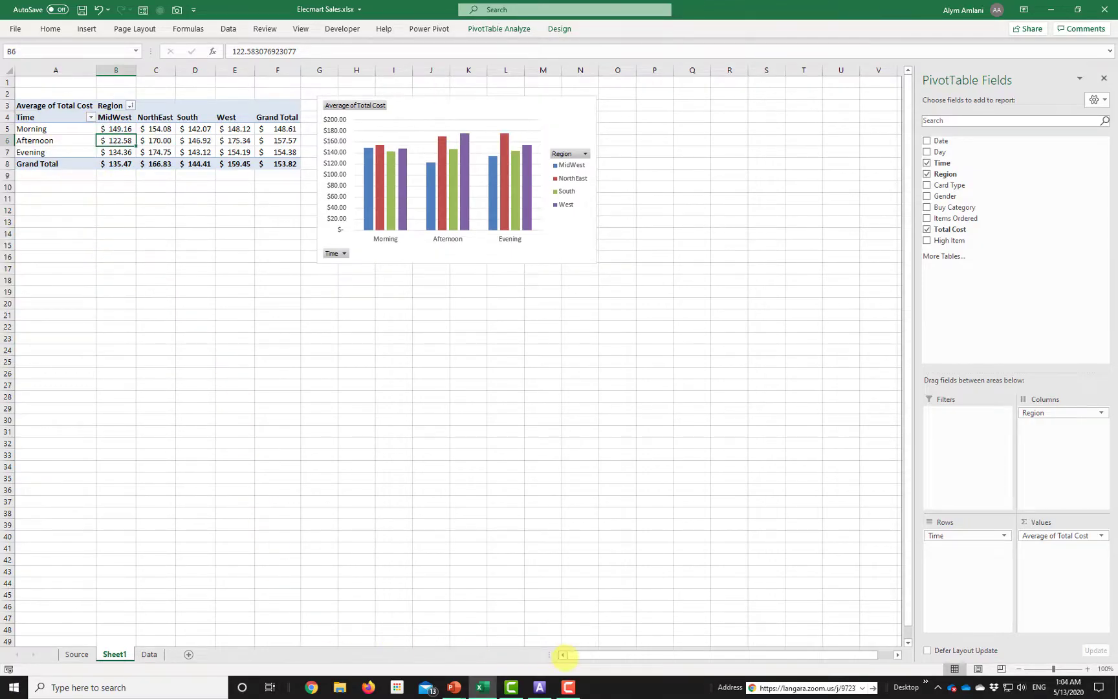
{"action": "left_click", "coordinate": [568, 688]}
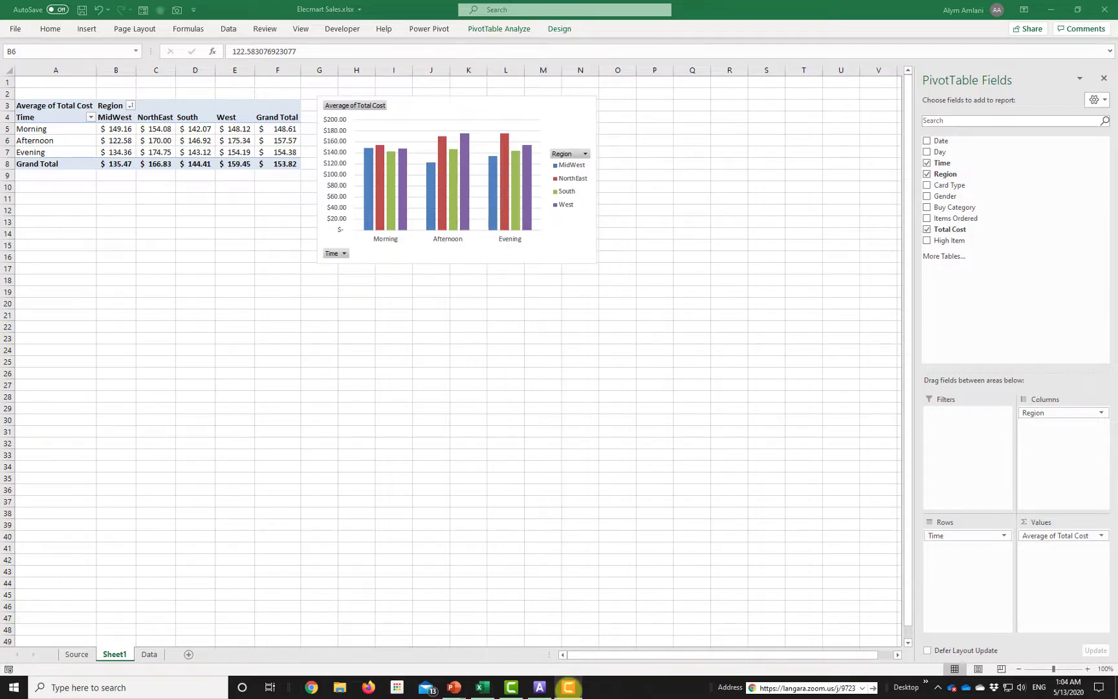
{"action": "left_click", "coordinate": [569, 689]}
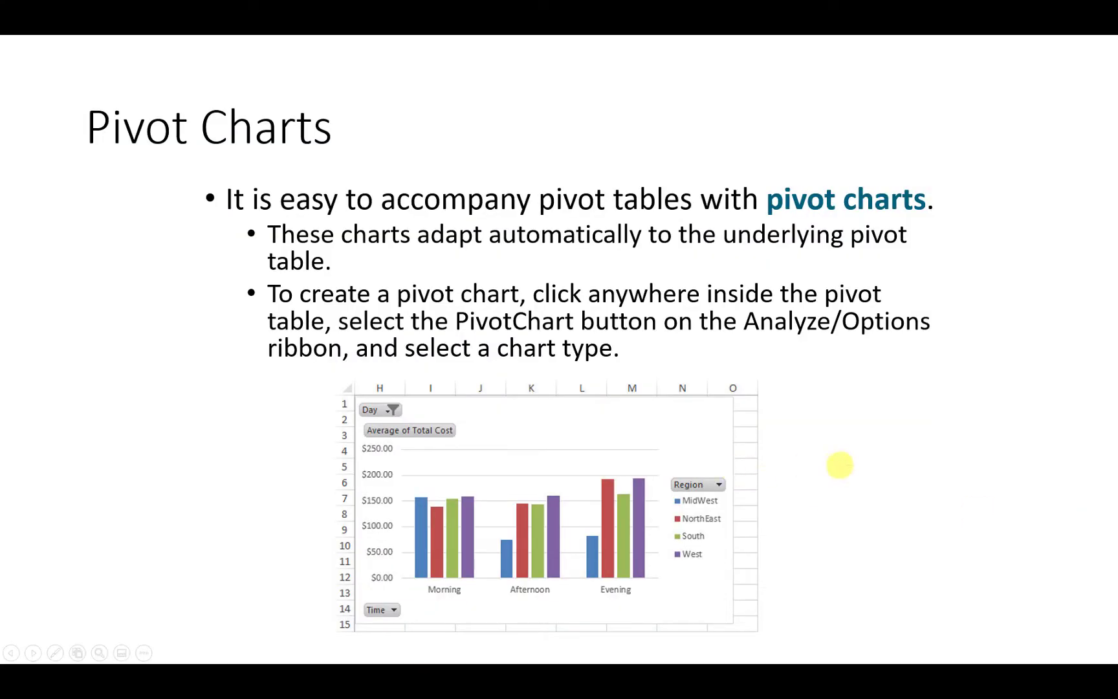
Step: Advance to the slide on multiple variables in the Values area, return to the Excel workbook, and delete the PivotChart
{"action": "left_click", "coordinate": [841, 464]}
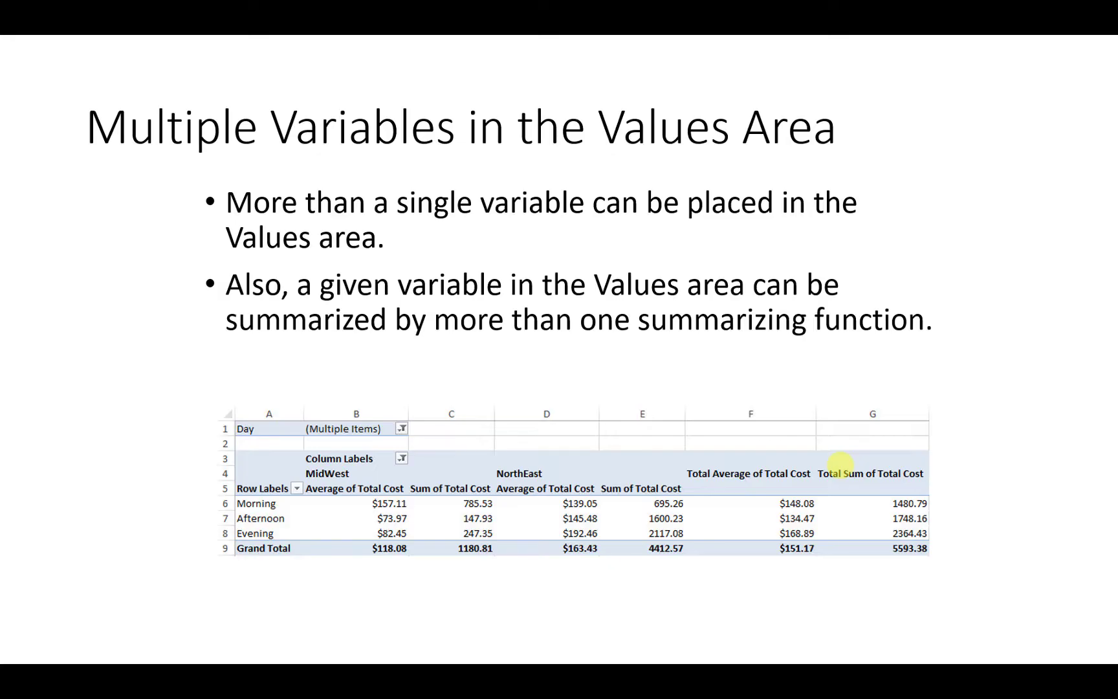
{"action": "key", "text": "alt+Tab"}
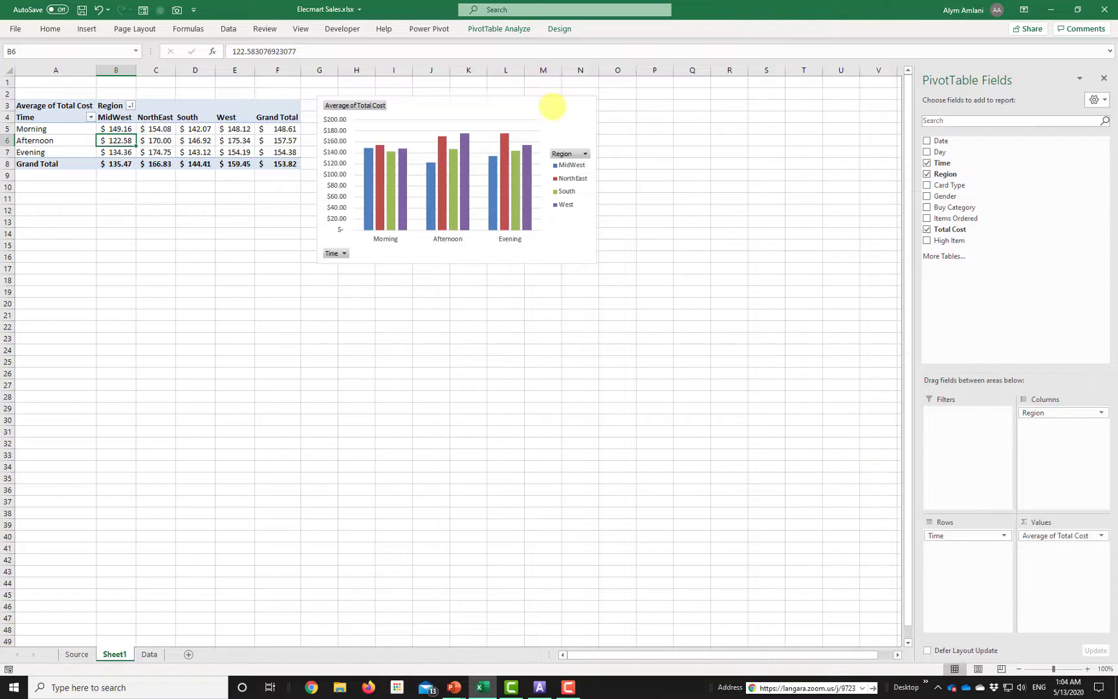
{"action": "left_click", "coordinate": [552, 107]}
{"action": "key", "text": "Delete"}
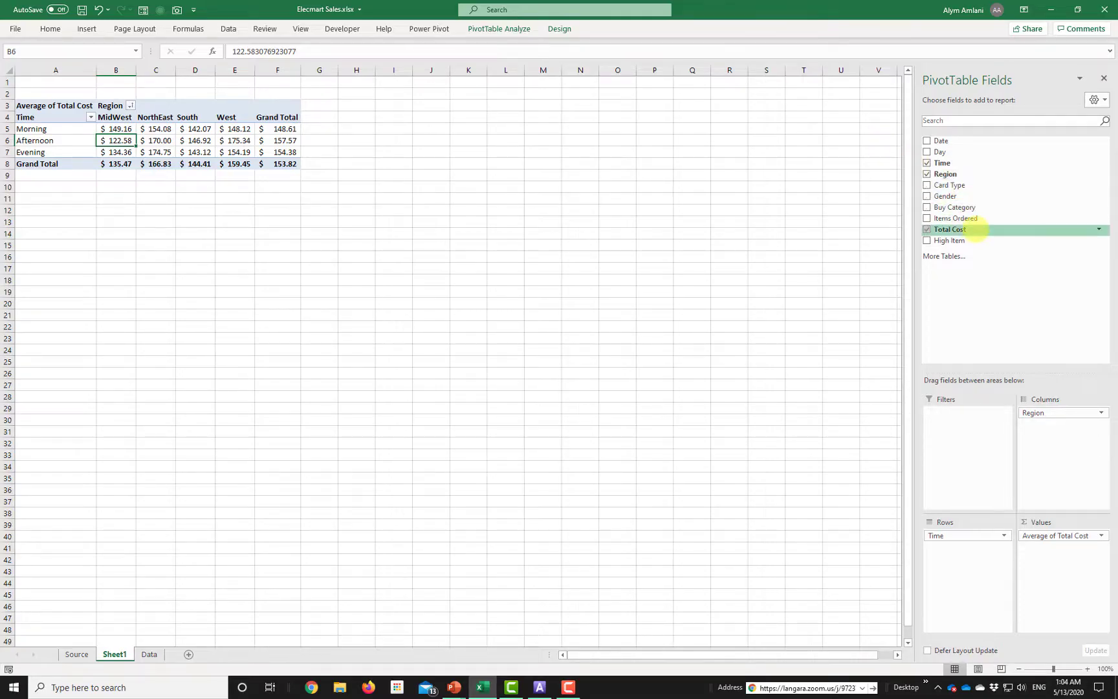
Step: Add Total Cost to the Values area a second time and set the new value field to summarize by Count
{"action": "left_click_drag", "start_coordinate": [976, 229], "coordinate": [1045, 569]}
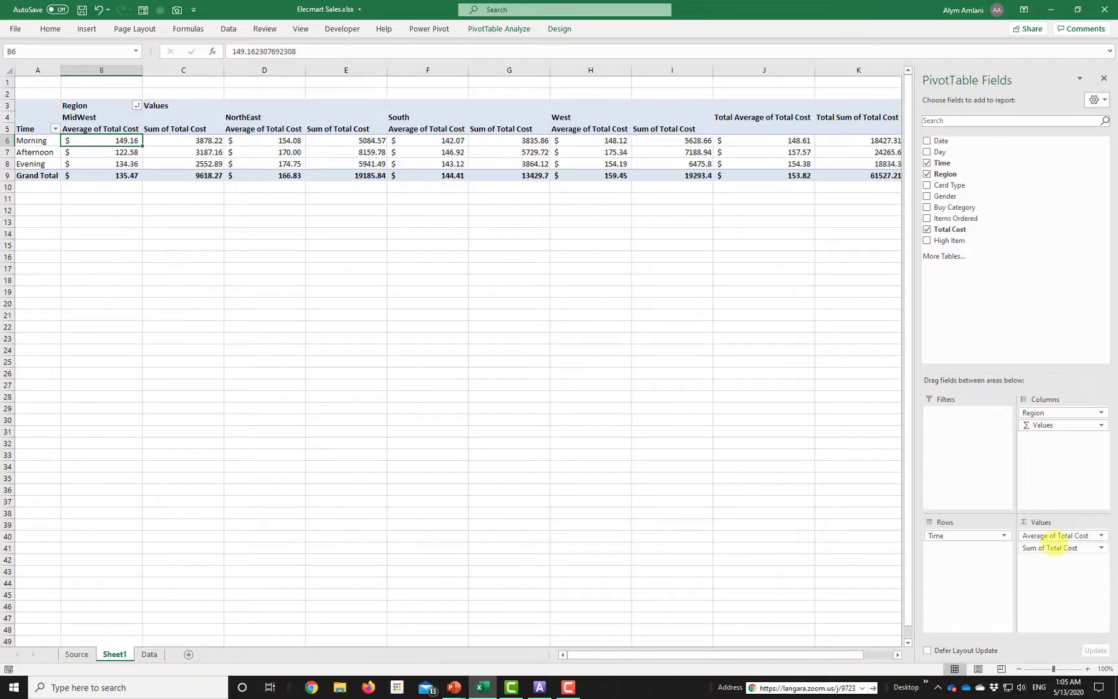
{"action": "left_click", "coordinate": [1057, 549]}
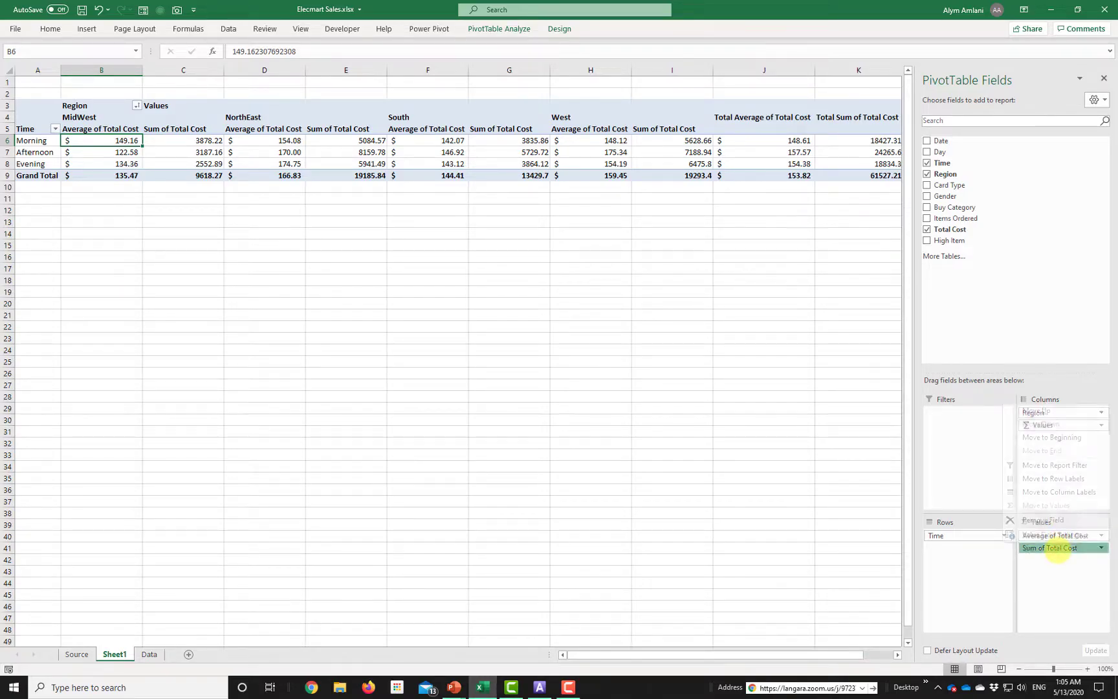
{"action": "left_click", "coordinate": [1058, 535]}
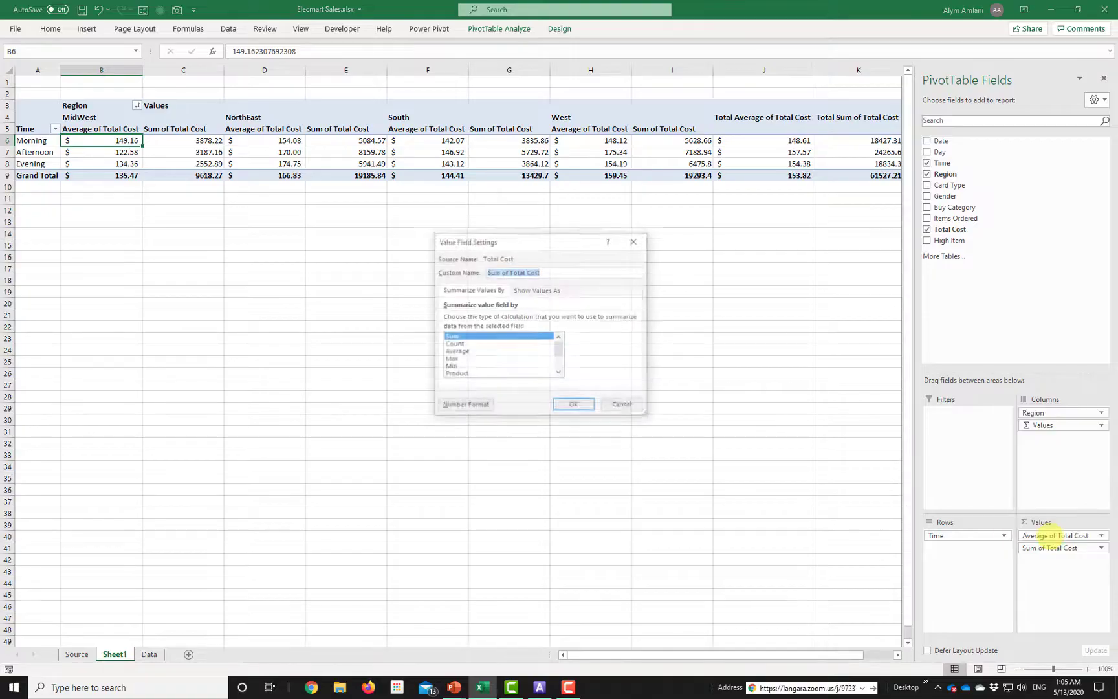
{"action": "left_click", "coordinate": [453, 344]}
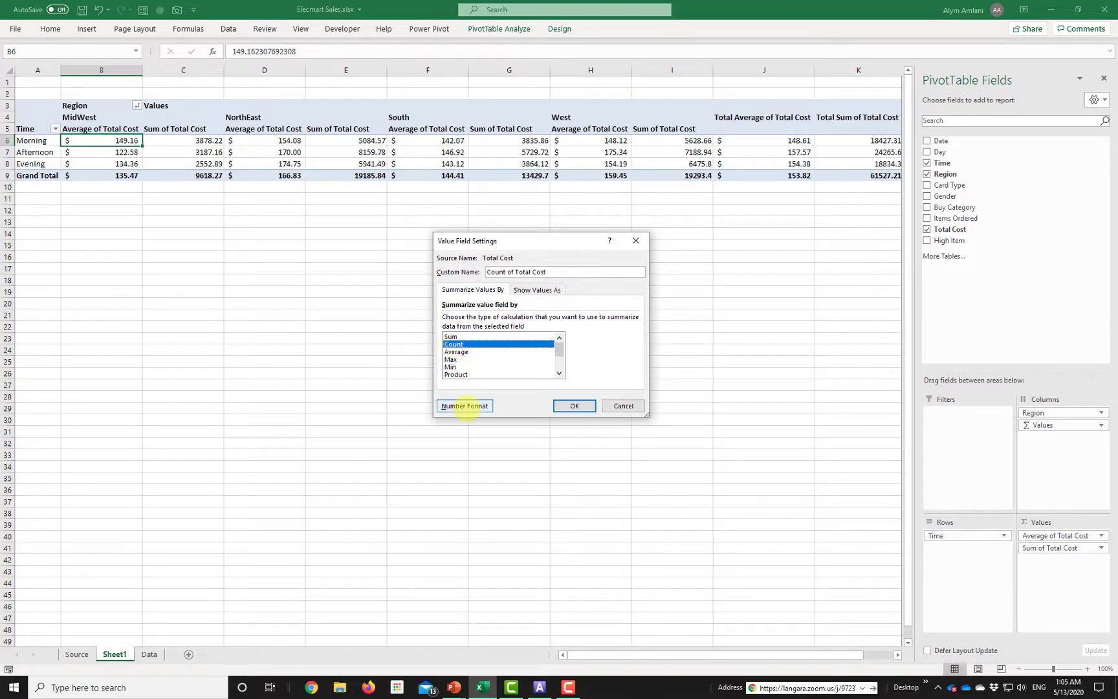
Step: Format the Count of Total Cost values as Number with 2 decimal places and apply the field settings
{"action": "left_click", "coordinate": [464, 406]}
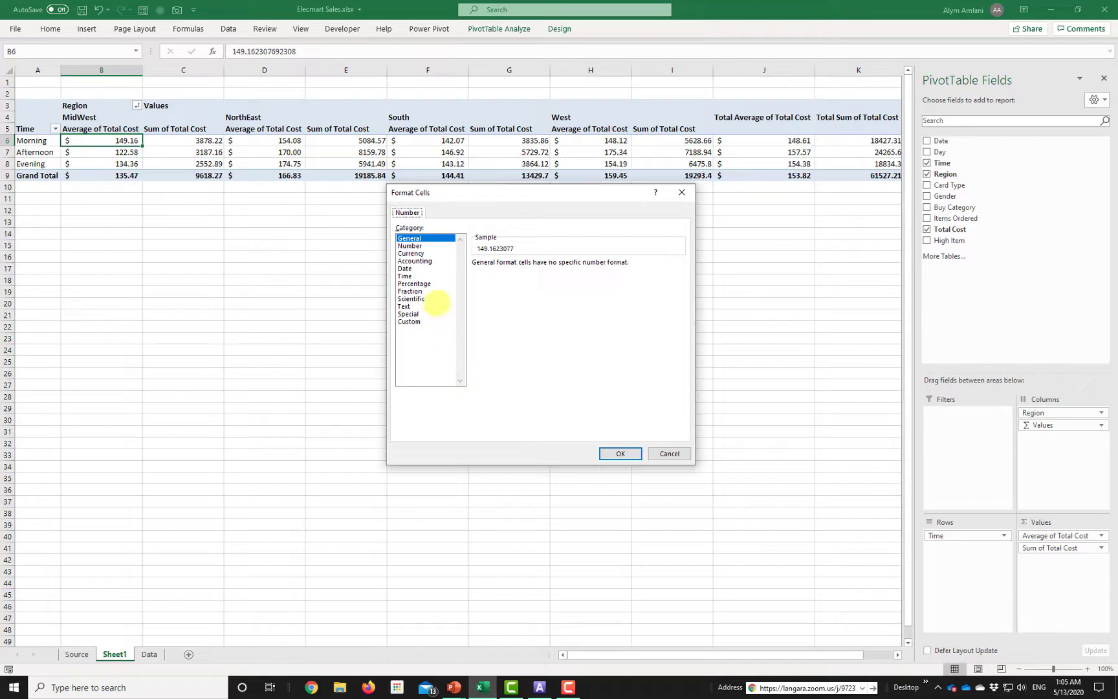
{"action": "left_click", "coordinate": [410, 246]}
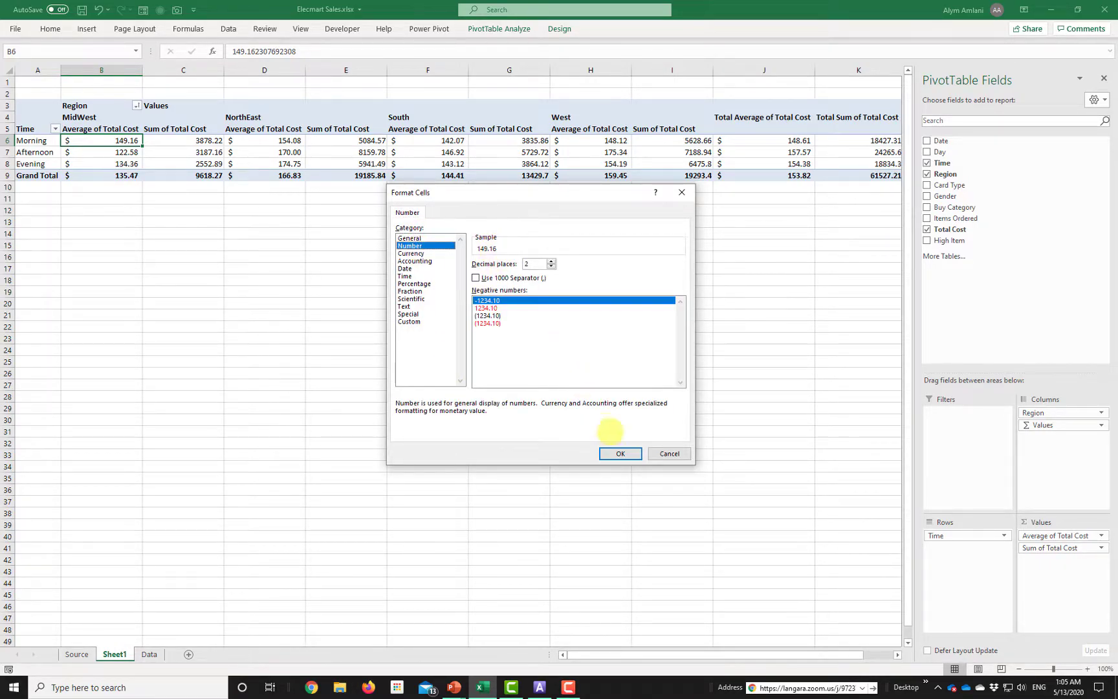
{"action": "left_click", "coordinate": [618, 453]}
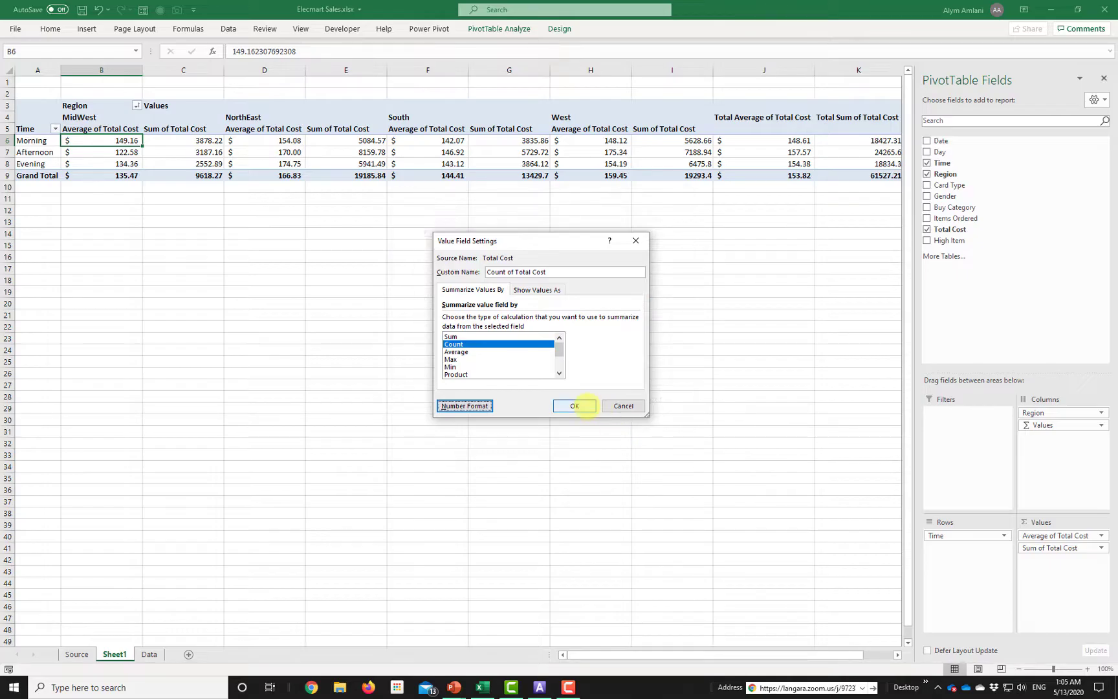
{"action": "left_click", "coordinate": [574, 406]}
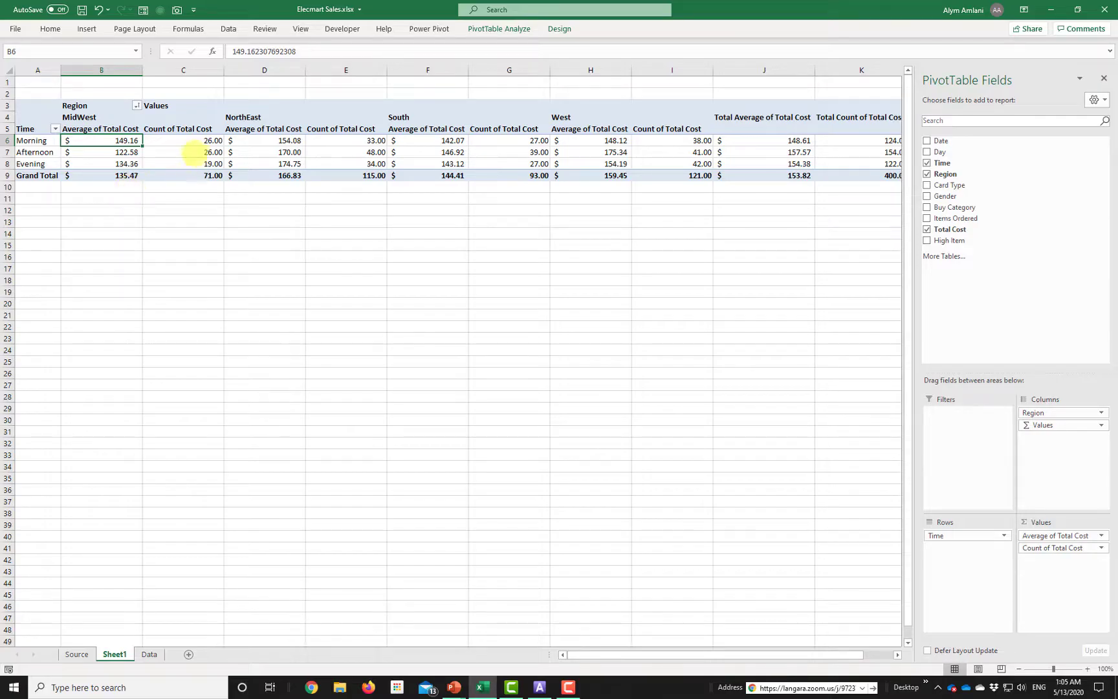
Step: Try applying currency format directly to the Morning count cell for South (G6), and undo it
{"action": "left_click_drag", "start_coordinate": [189, 141], "coordinate": [485, 159]}
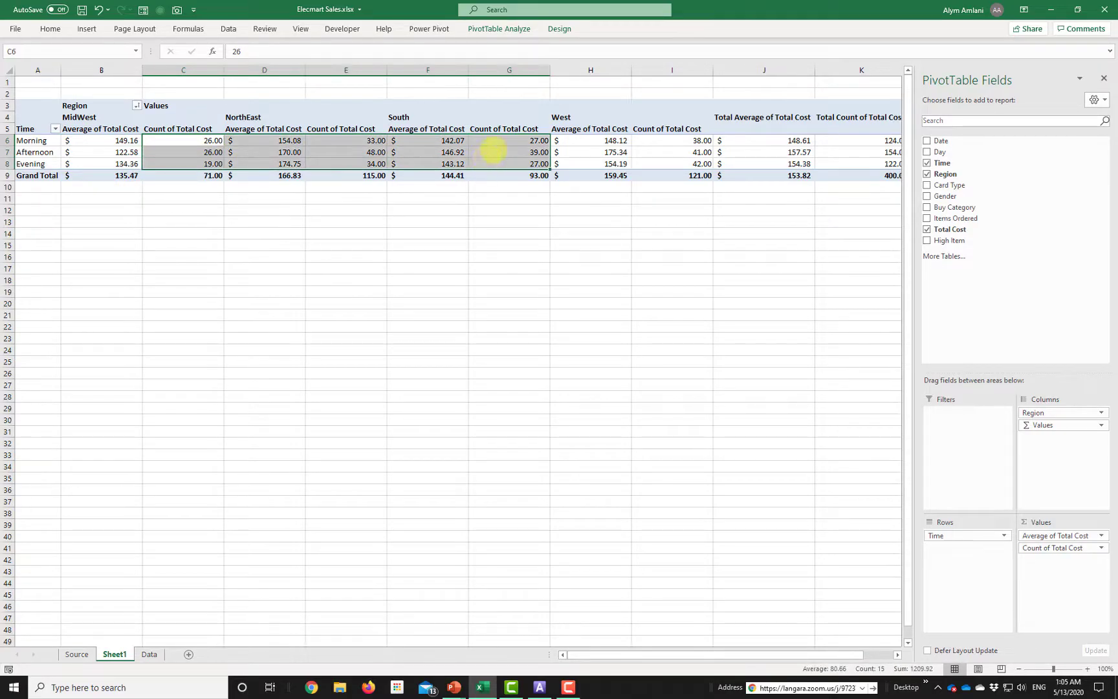
{"action": "left_click", "coordinate": [501, 144]}
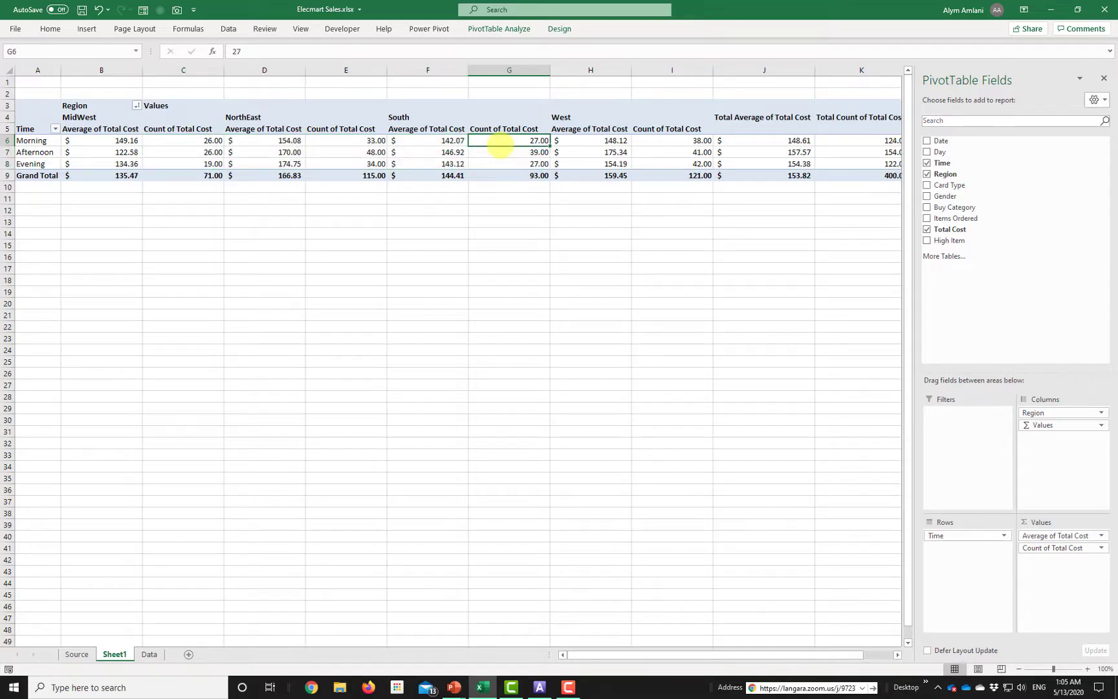
{"action": "key", "text": "ctrl+shift+4"}
{"action": "key", "text": "ctrl+z"}
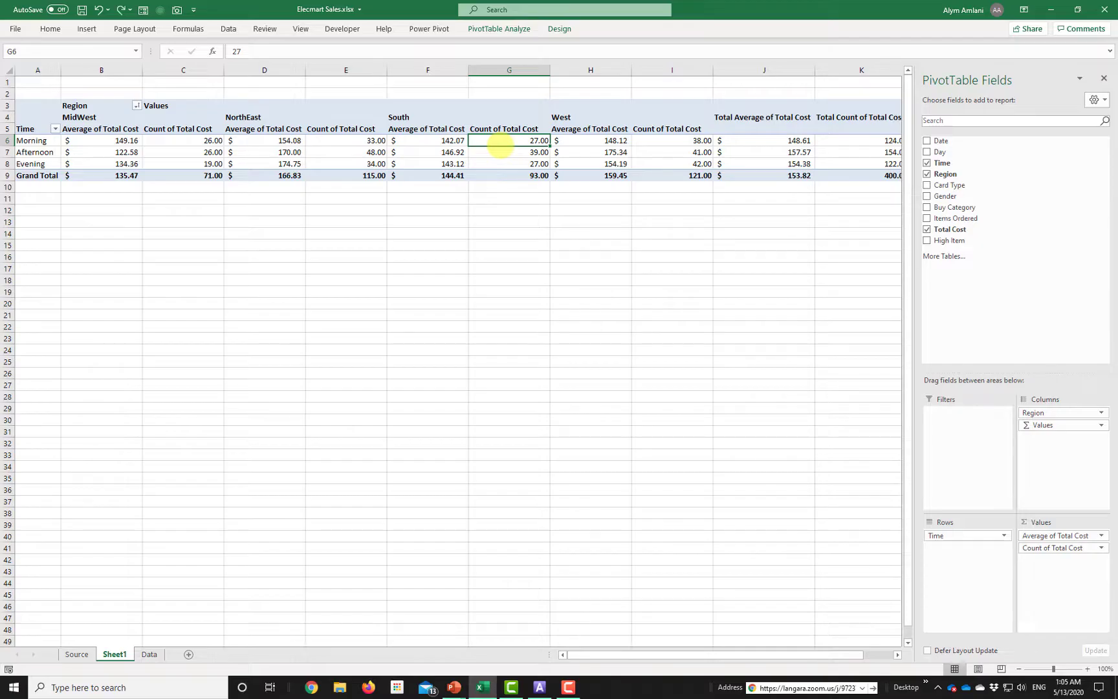
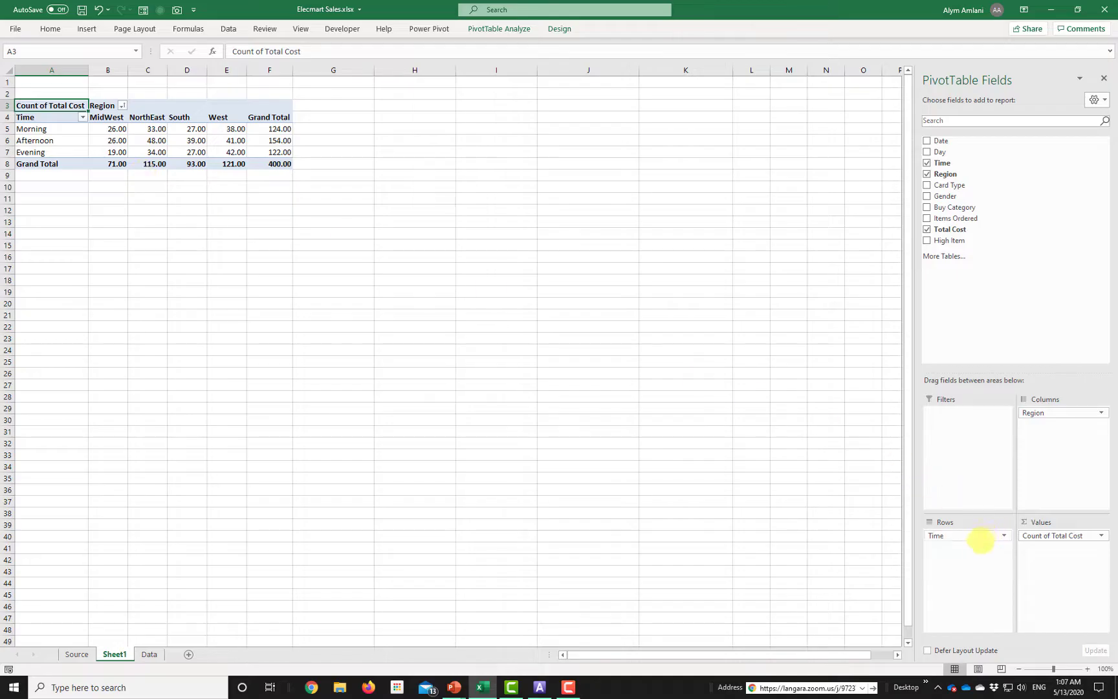
Step: Remove Time from the Rows area and set the Total Cost value field to summarize by Sum
{"action": "left_click_drag", "start_coordinate": [964, 536], "coordinate": [968, 243]}
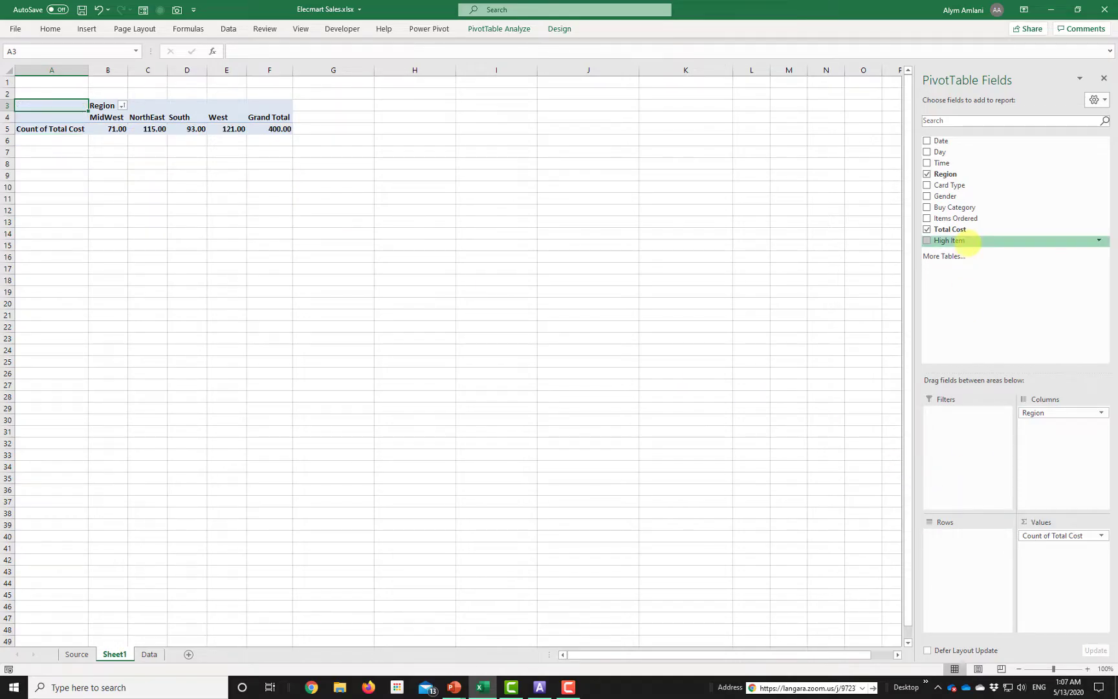
{"action": "left_click", "coordinate": [1076, 535]}
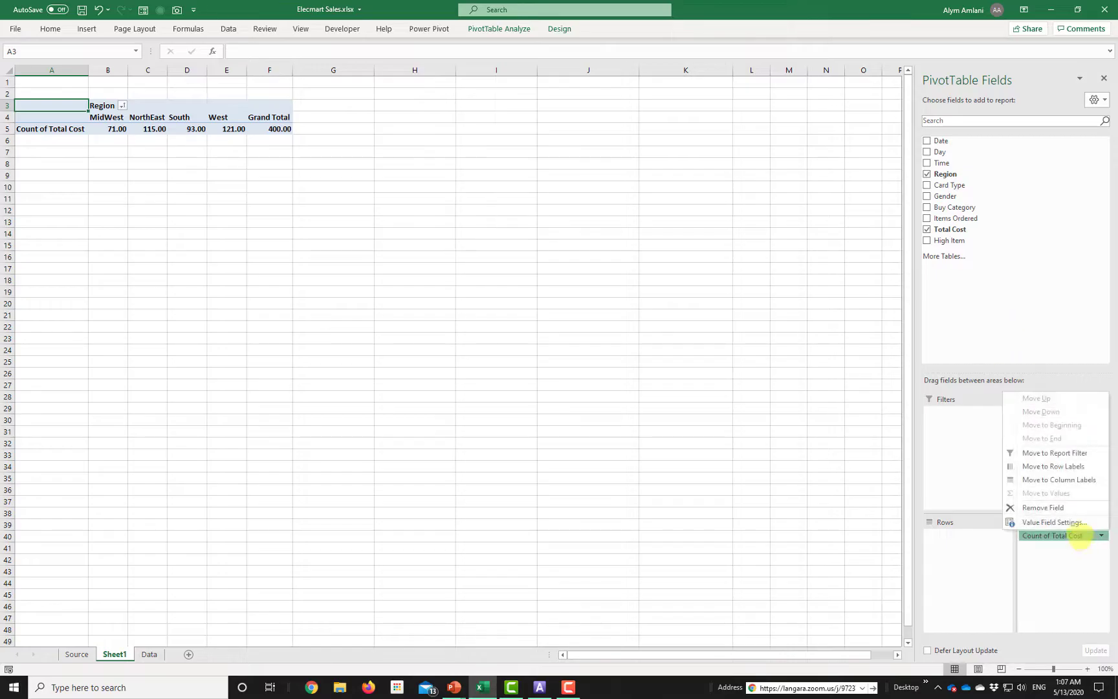
{"action": "left_click", "coordinate": [1061, 522]}
{"action": "left_click", "coordinate": [453, 337]}
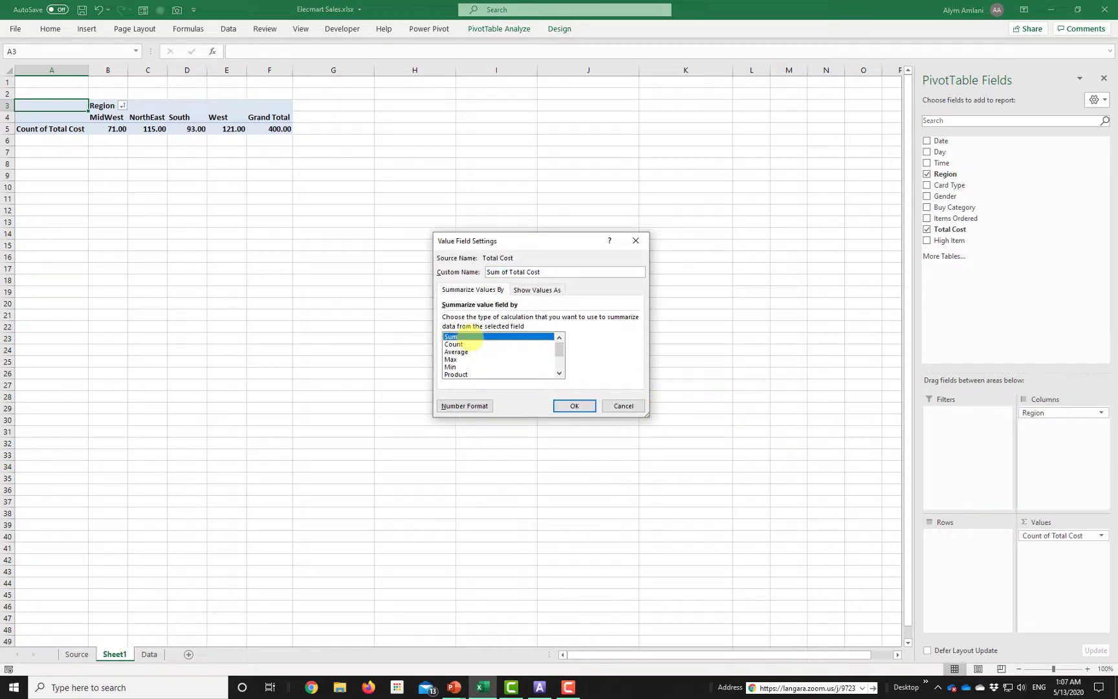
Step: Format the Sum of Total Cost values as Accounting with 2 decimal places and the $ symbol, and apply the field settings
{"action": "left_click", "coordinate": [464, 406]}
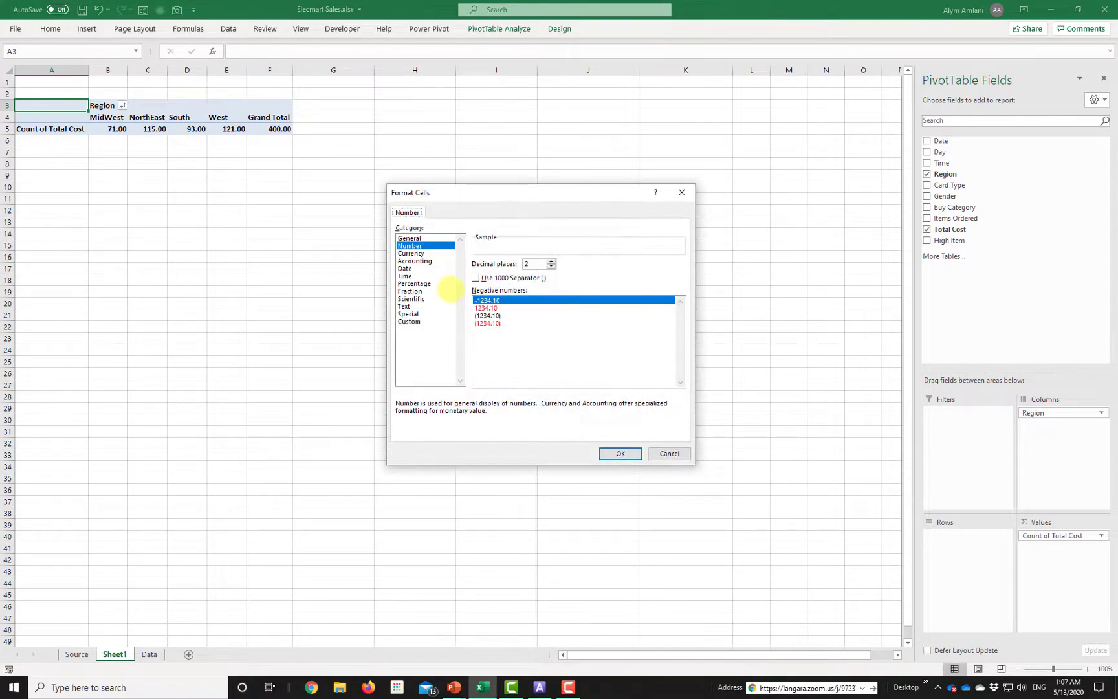
{"action": "left_click", "coordinate": [414, 261]}
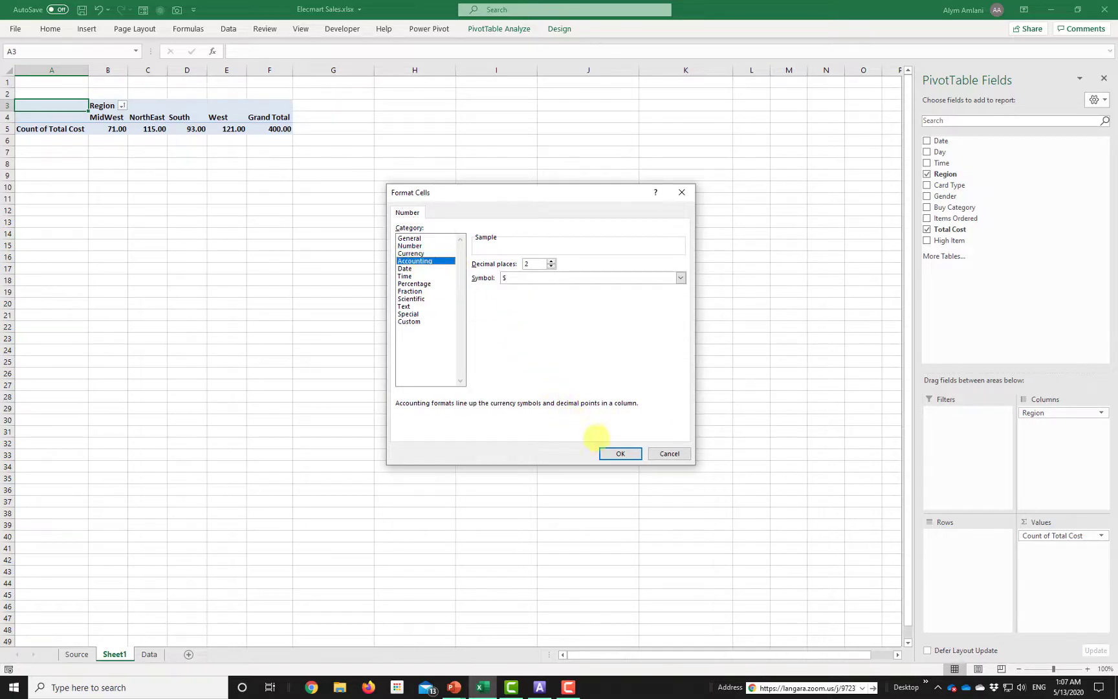
{"action": "left_click", "coordinate": [620, 454]}
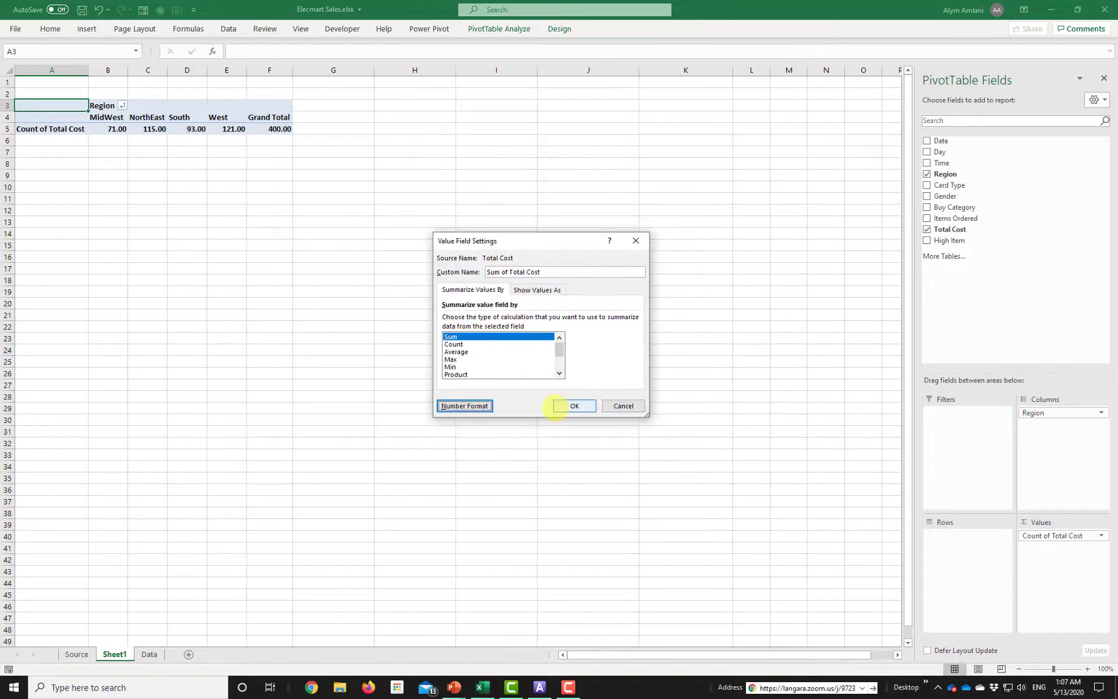
{"action": "left_click", "coordinate": [574, 405]}
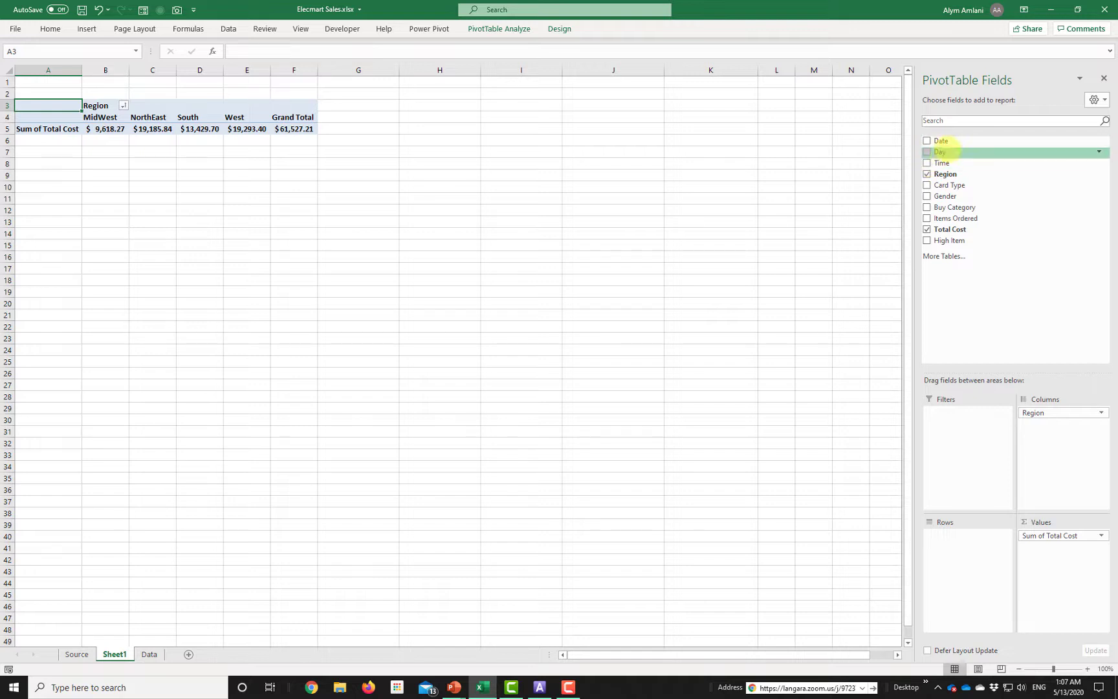
Step: Add the Date field to the Rows area and remove the Months field, leaving individual dates as row labels
{"action": "left_click_drag", "start_coordinate": [939, 151], "coordinate": [975, 595]}
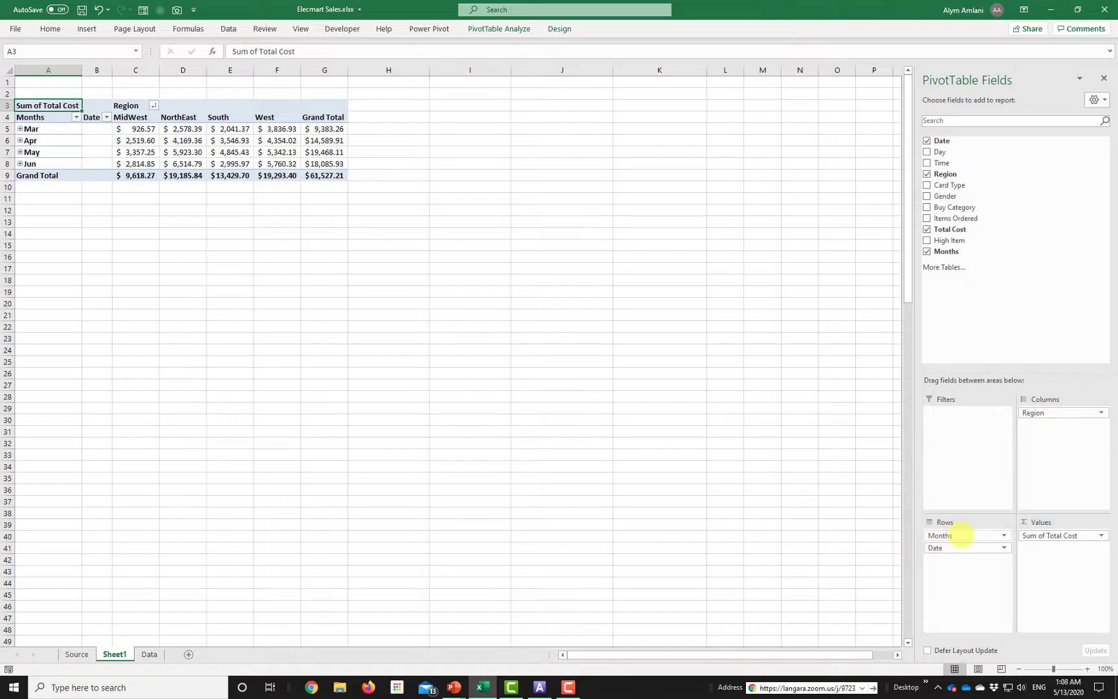
{"action": "left_click_drag", "start_coordinate": [949, 536], "coordinate": [883, 535]}
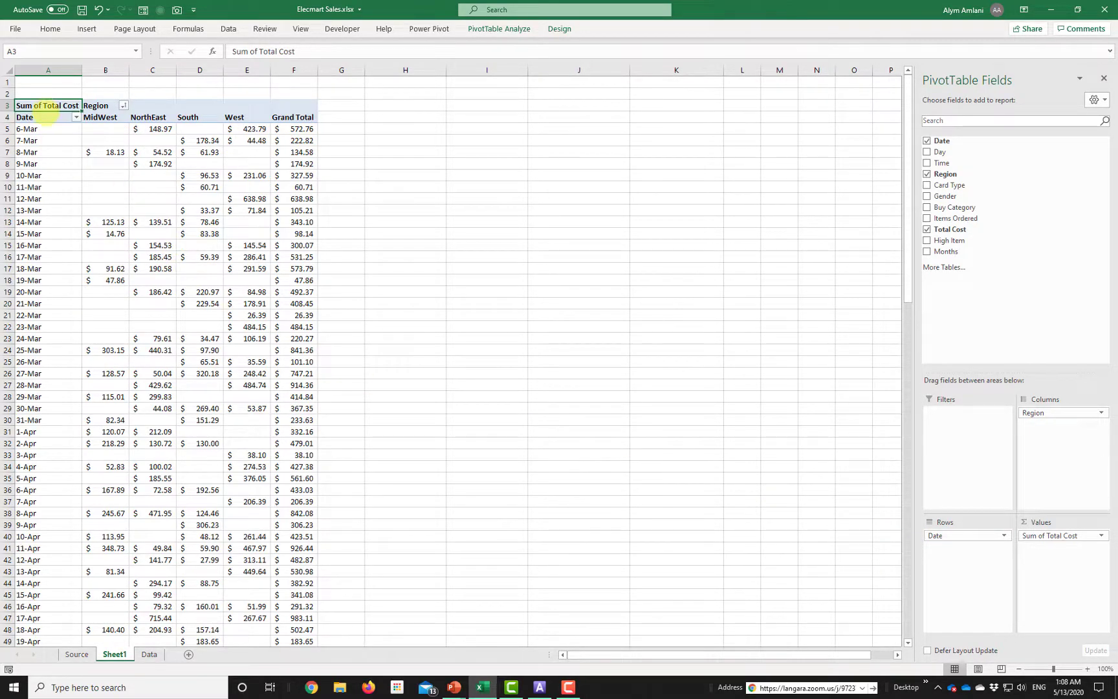
Step: Review the date rows of the PivotTable and remove Region from the Columns area
{"action": "left_click", "coordinate": [44, 128]}
{"action": "scroll", "coordinate": [71, 349], "scroll_direction": "down", "scroll_amount": 10}
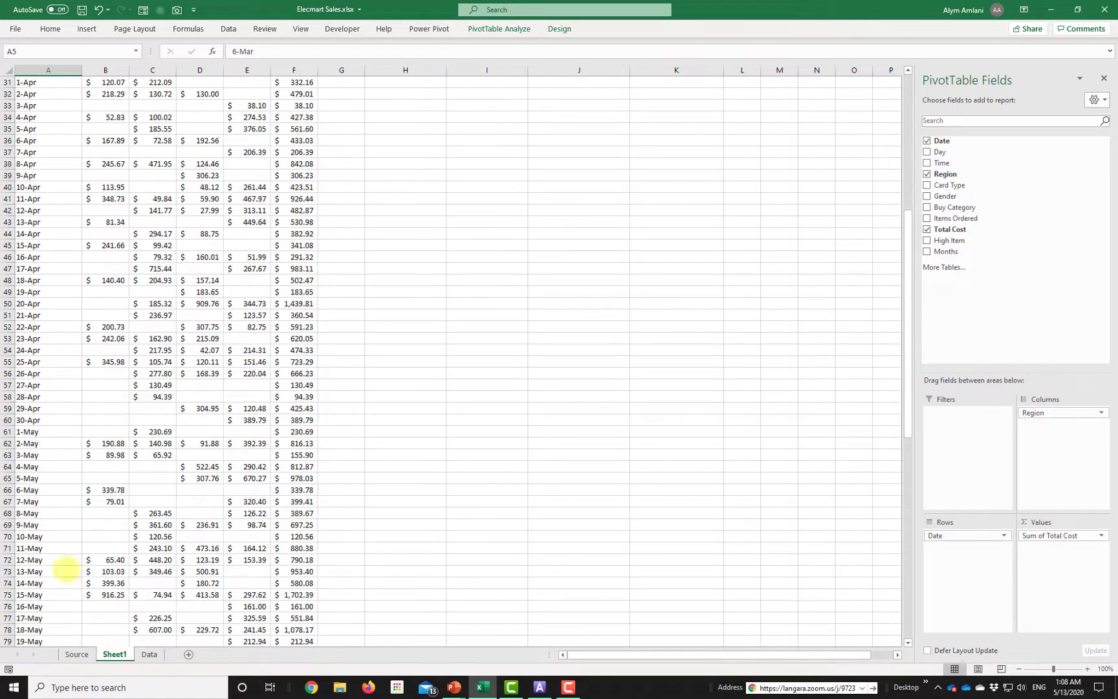
{"action": "scroll", "coordinate": [71, 583], "scroll_direction": "up", "scroll_amount": 10}
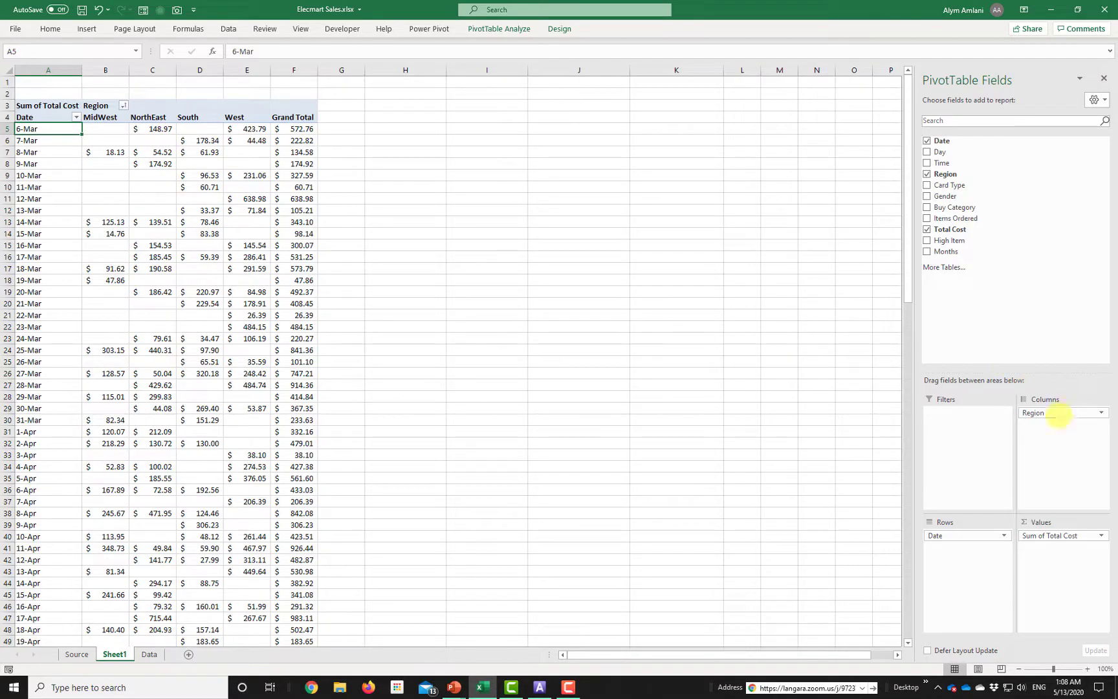
{"action": "left_click_drag", "start_coordinate": [1059, 414], "coordinate": [981, 246]}
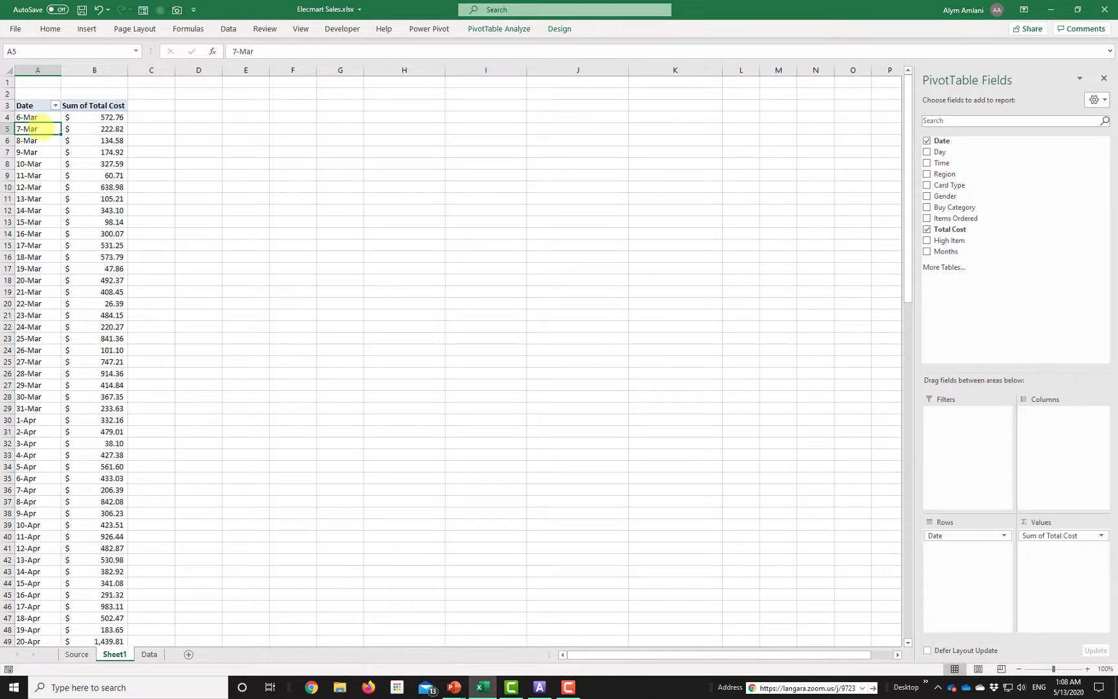
Step: Group the PivotTable dates by Months only, with the grouping starting at 3/1/2012
{"action": "right_click", "coordinate": [38, 128]}
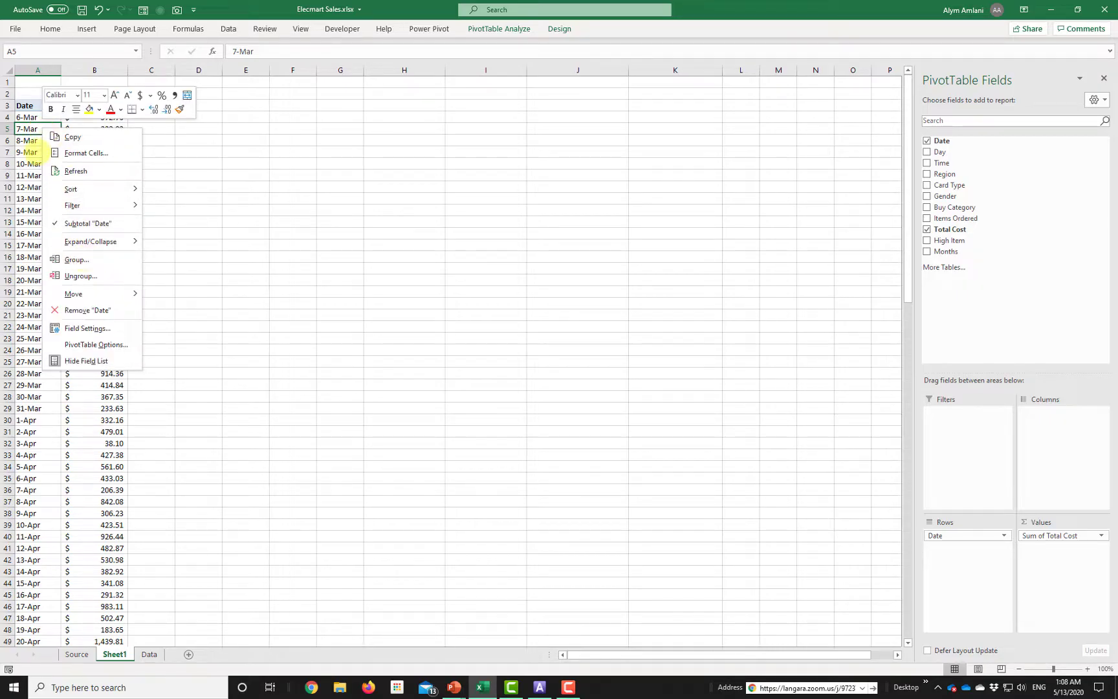
{"action": "left_click", "coordinate": [31, 128]}
{"action": "right_click", "coordinate": [31, 129]}
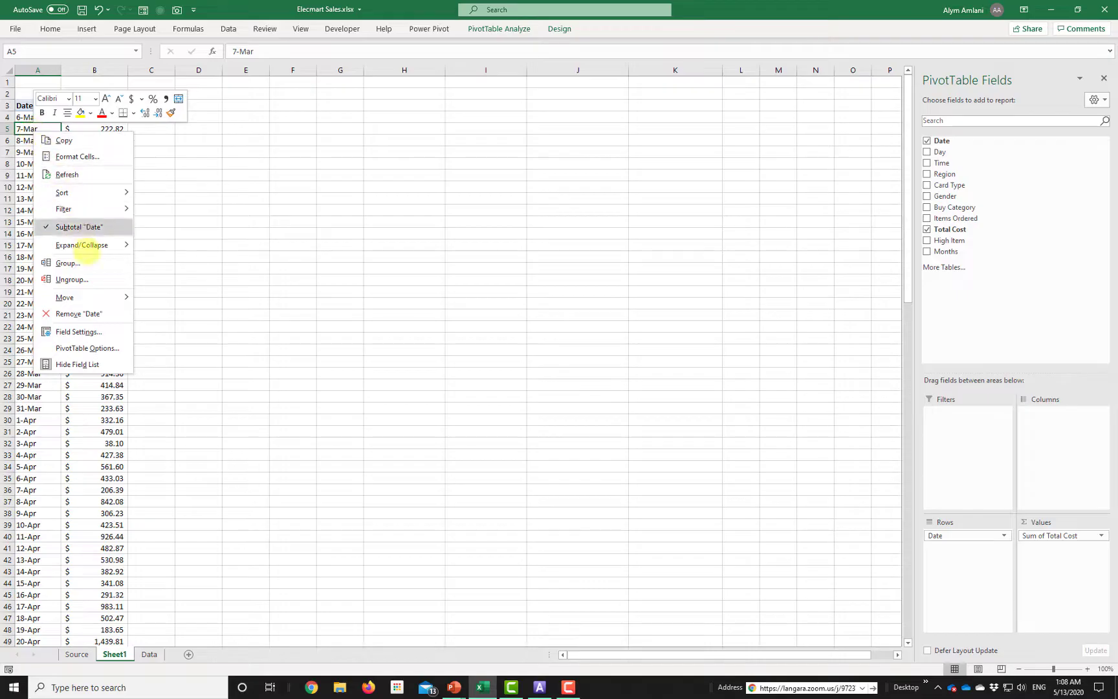
{"action": "left_click", "coordinate": [92, 264]}
{"action": "left_click", "coordinate": [91, 269]}
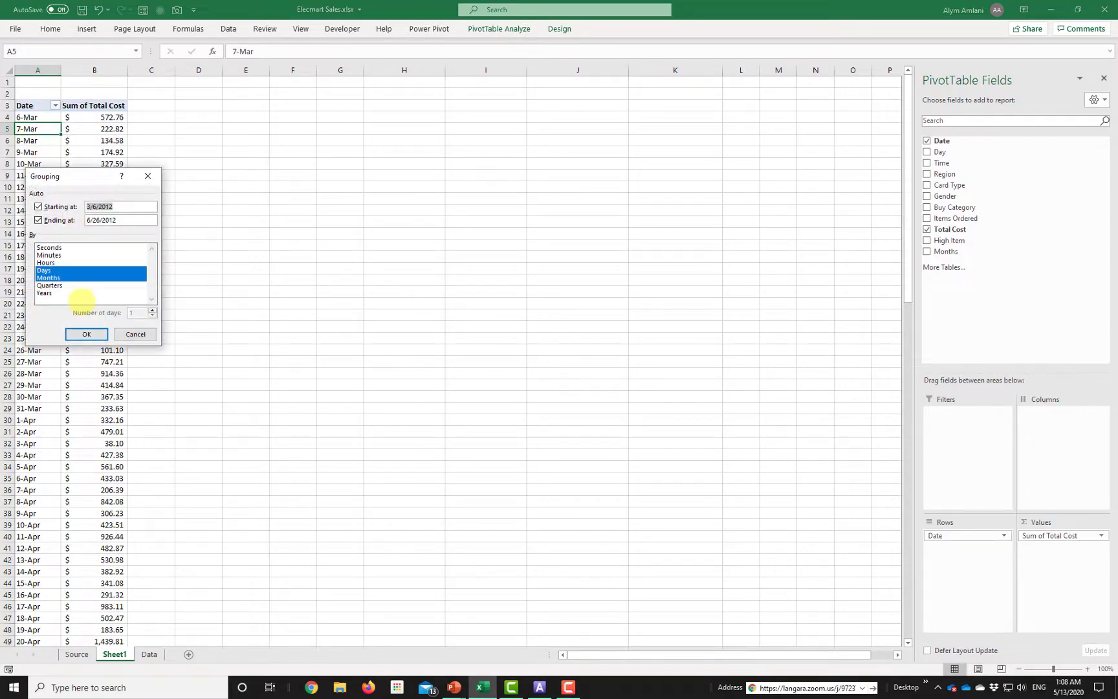
{"action": "left_click", "coordinate": [65, 277]}
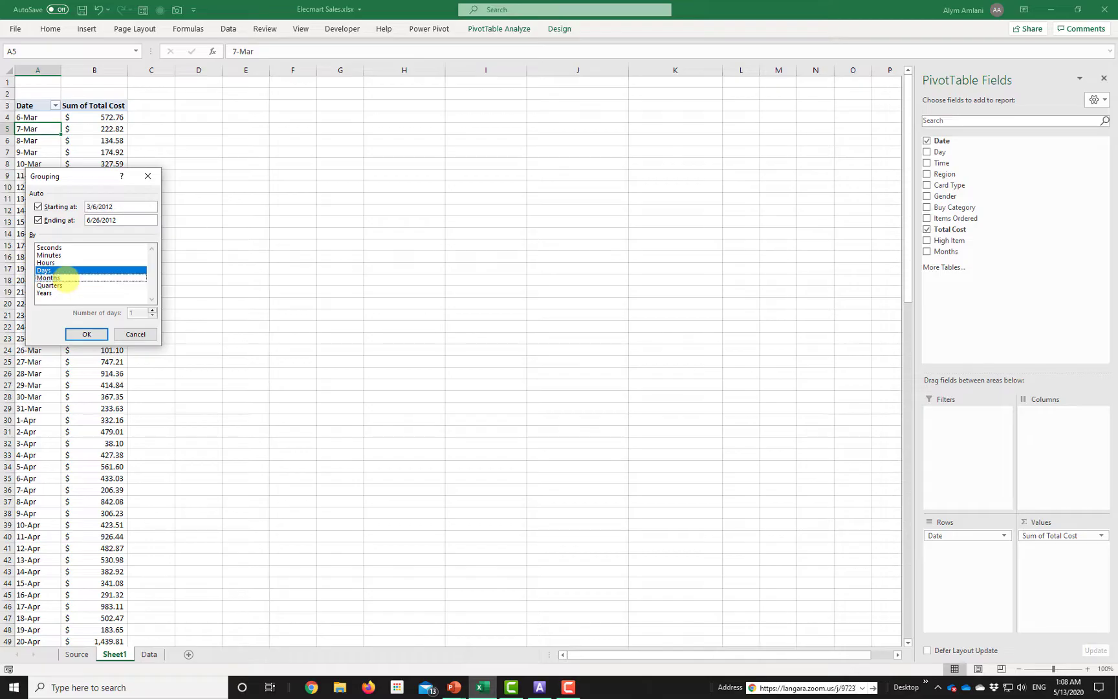
{"action": "left_click", "coordinate": [65, 277]}
{"action": "left_click", "coordinate": [65, 270]}
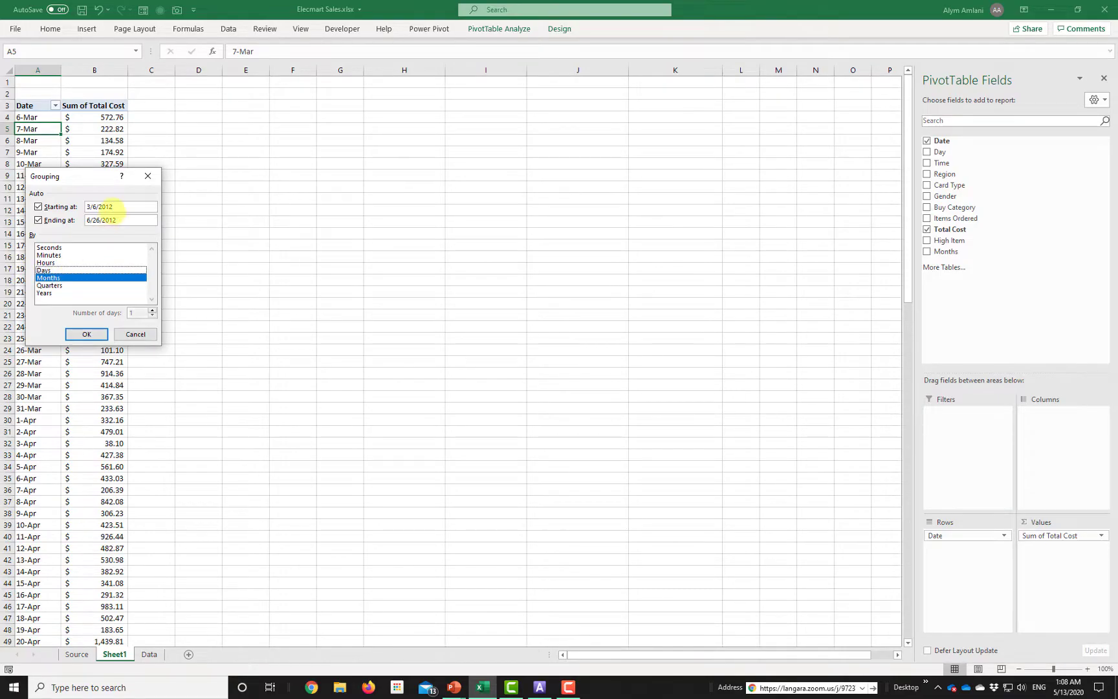
{"action": "left_click", "coordinate": [118, 207]}
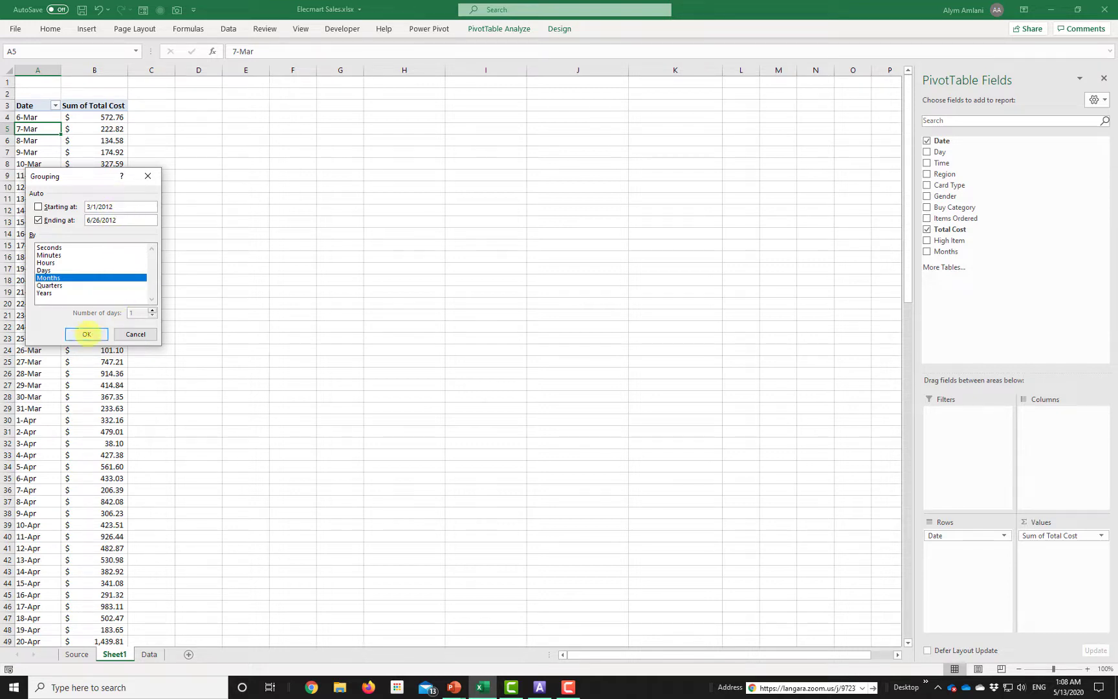
{"action": "left_click", "coordinate": [86, 333]}
{"action": "left_click", "coordinate": [51, 117]}
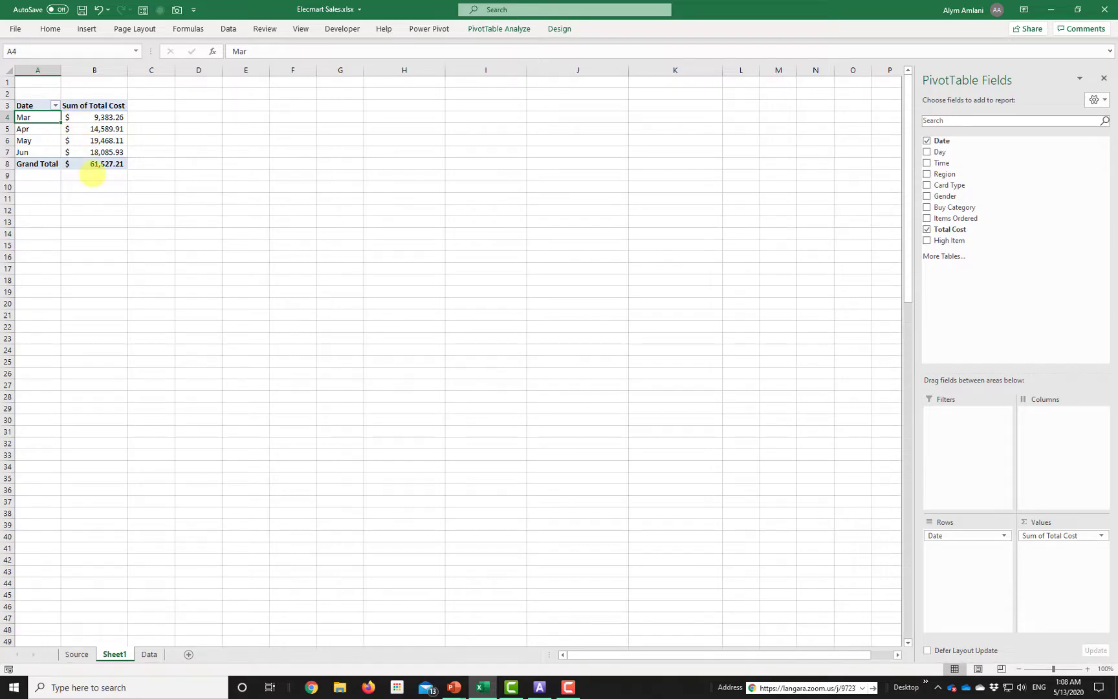
Step: Switch to the PowerPoint slide show, advance to the slide on grouping by sales dollar amount, and return to the Excel workbook
{"action": "mouse_move", "coordinate": [86, 116]}
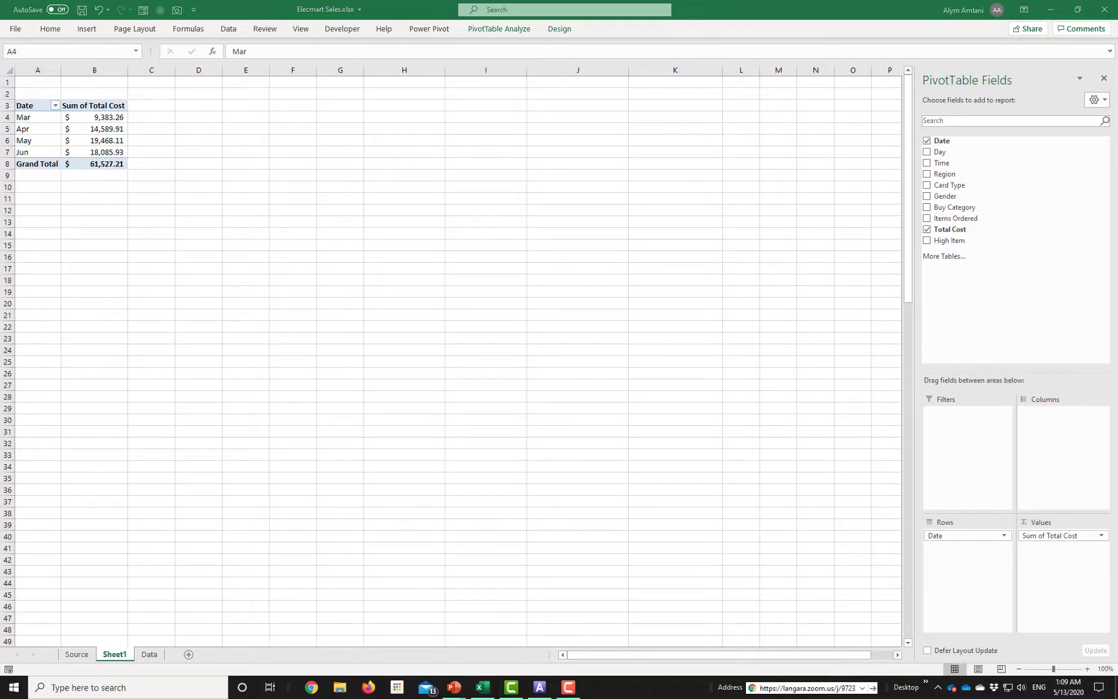
{"action": "key", "text": "alt+Tab"}
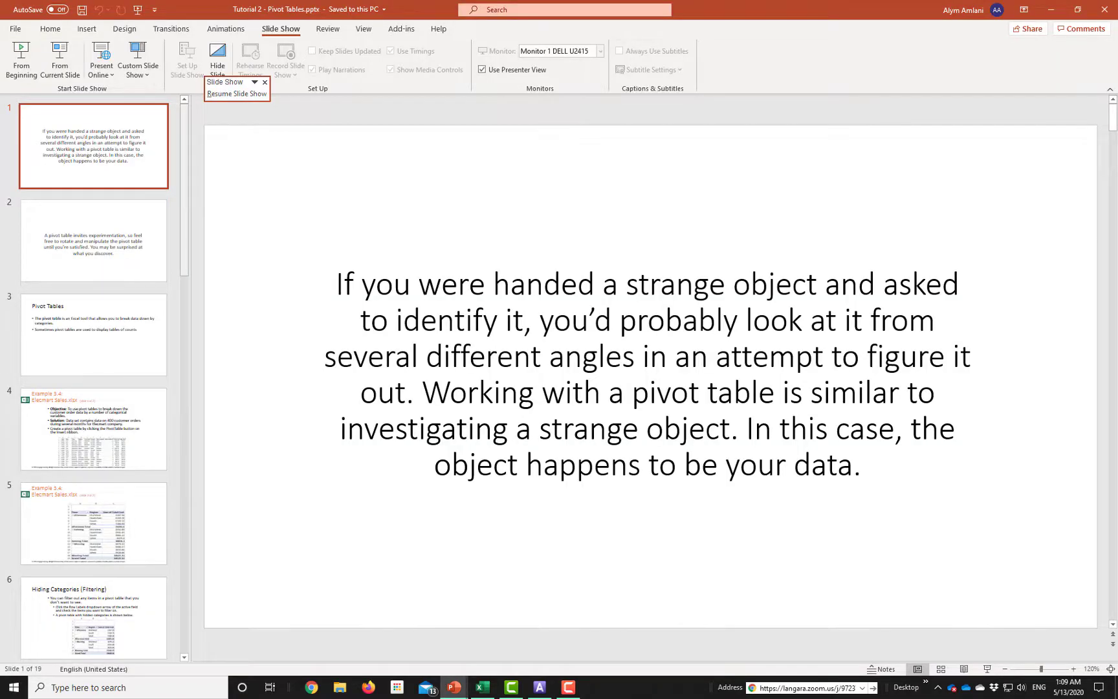
{"action": "key", "text": "alt+Tab"}
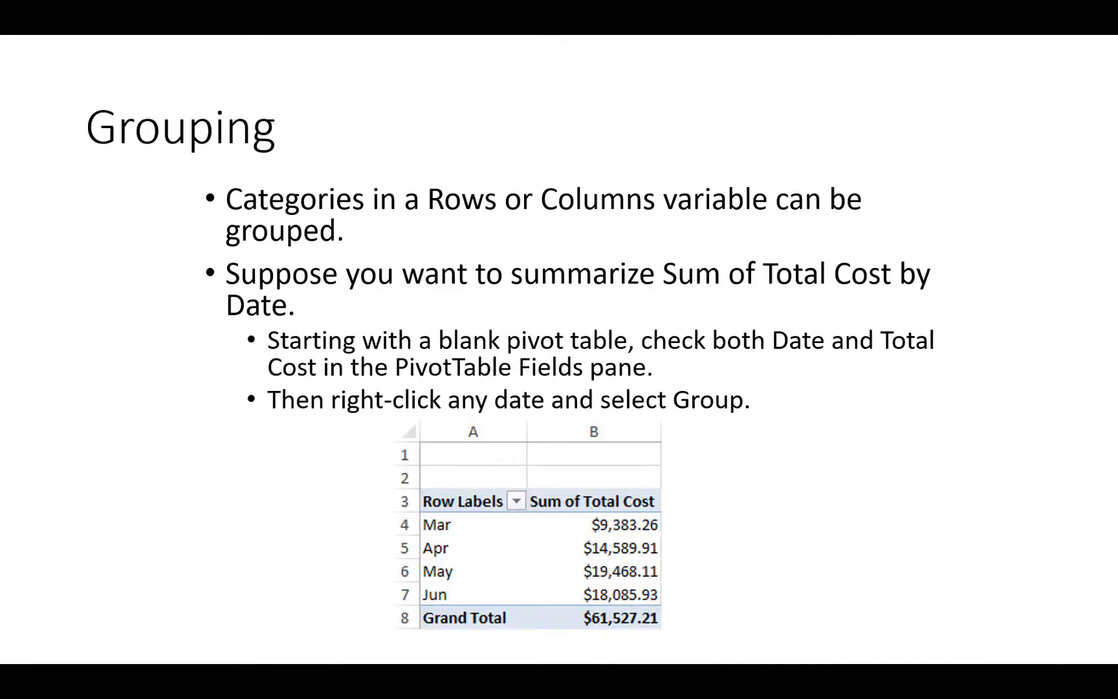
{"action": "key", "text": "Right"}
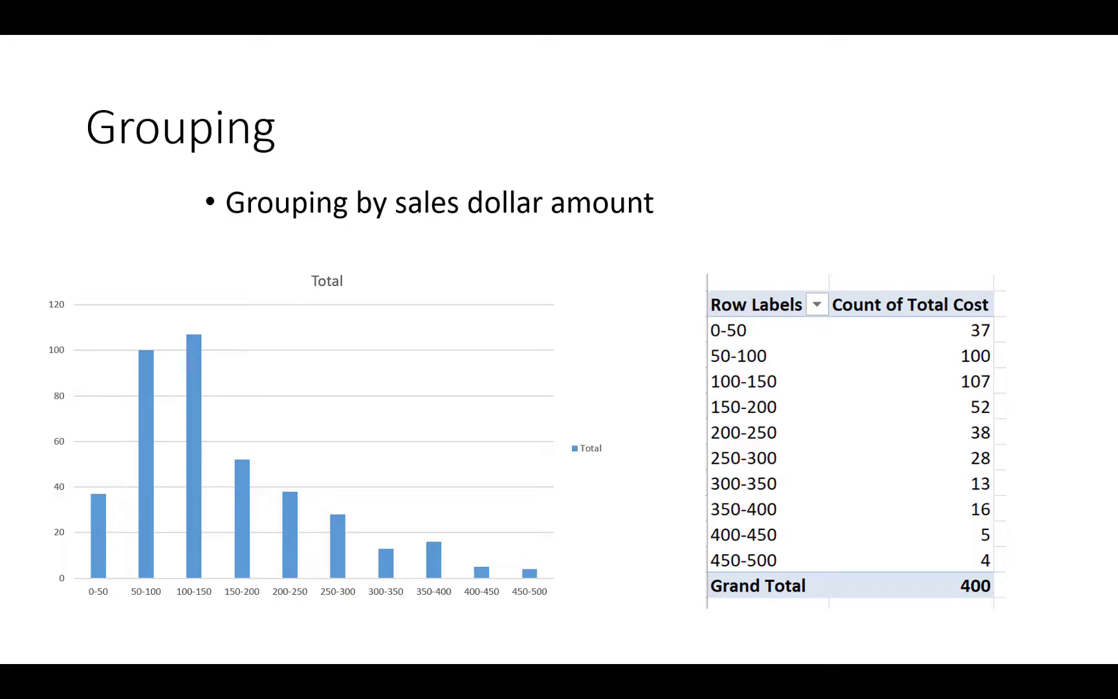
{"action": "key", "text": "alt+Tab"}
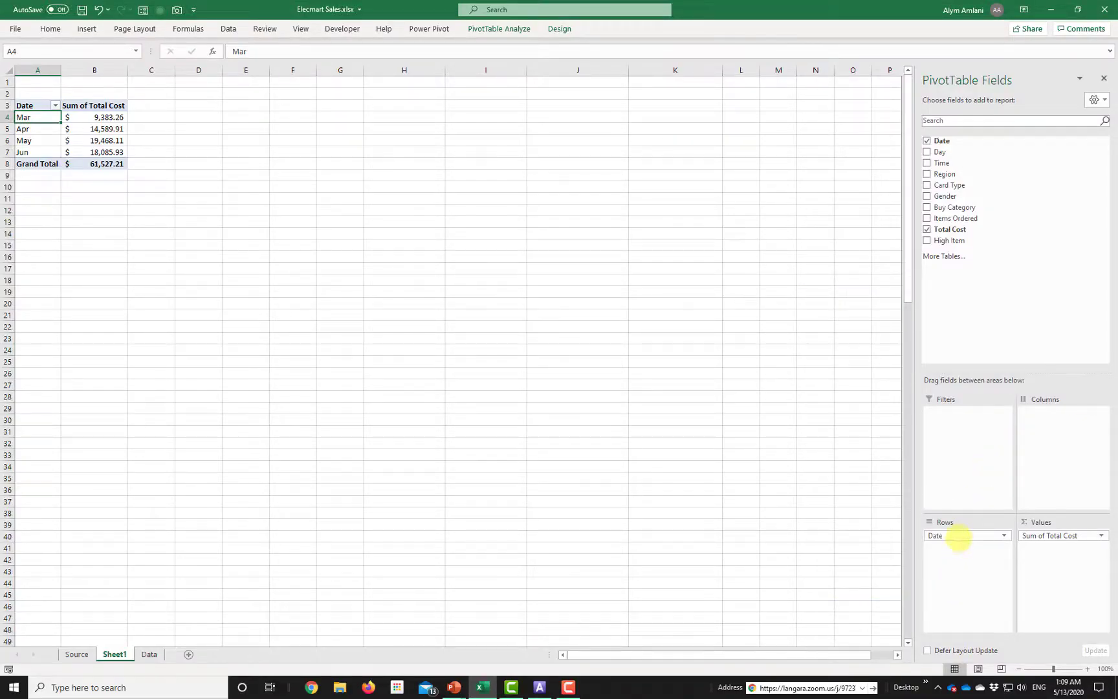
Step: Remove Date from the Rows area and set the Total Cost value field to summarize by Count
{"action": "left_click_drag", "start_coordinate": [951, 536], "coordinate": [949, 245]}
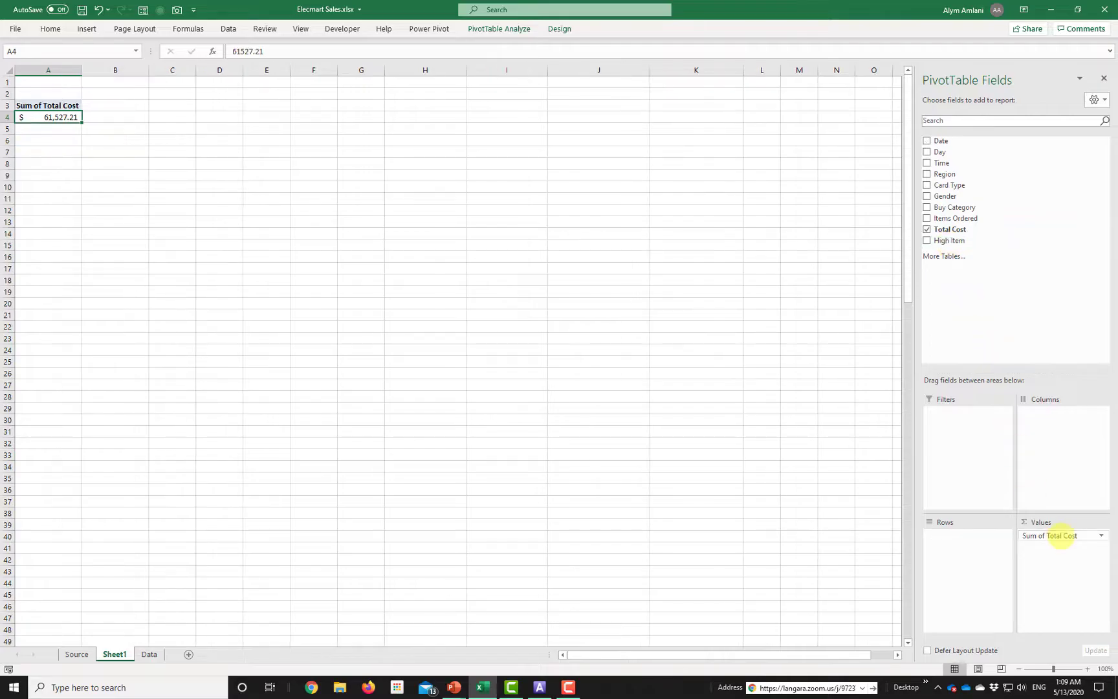
{"action": "left_click", "coordinate": [1066, 536]}
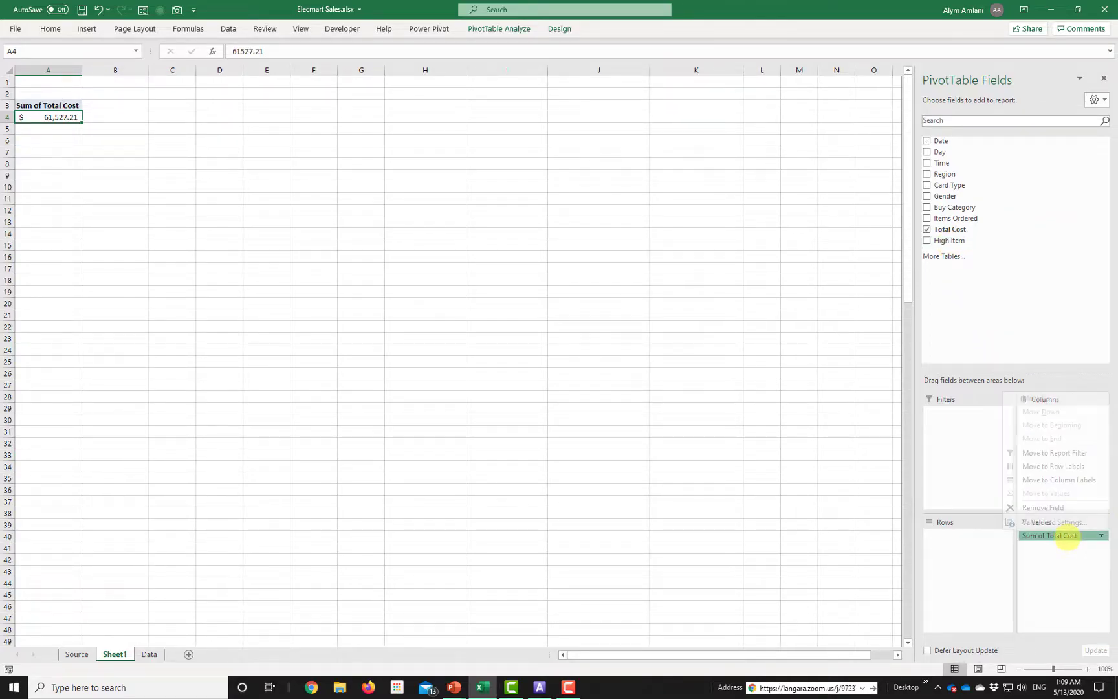
{"action": "left_click", "coordinate": [1055, 522]}
{"action": "left_click", "coordinate": [466, 345]}
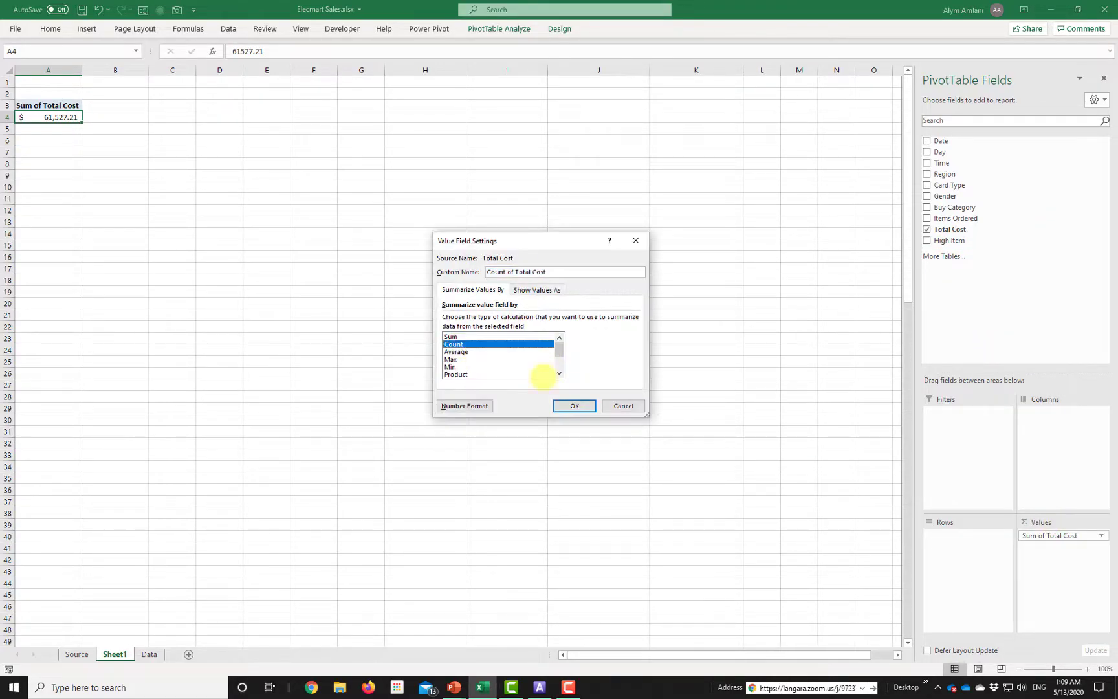
{"action": "left_click", "coordinate": [574, 406]}
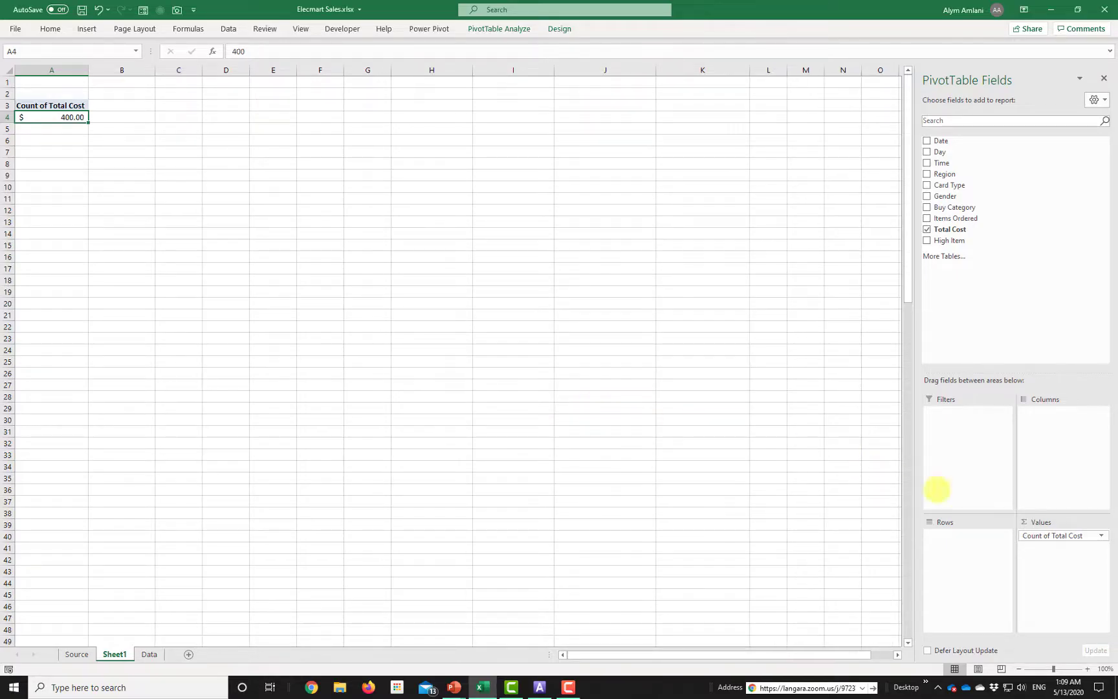
Step: Format the Count of Total Cost value as a plain number with two decimals and no currency symbol
{"action": "left_click", "coordinate": [1054, 536]}
{"action": "left_click", "coordinate": [1053, 541]}
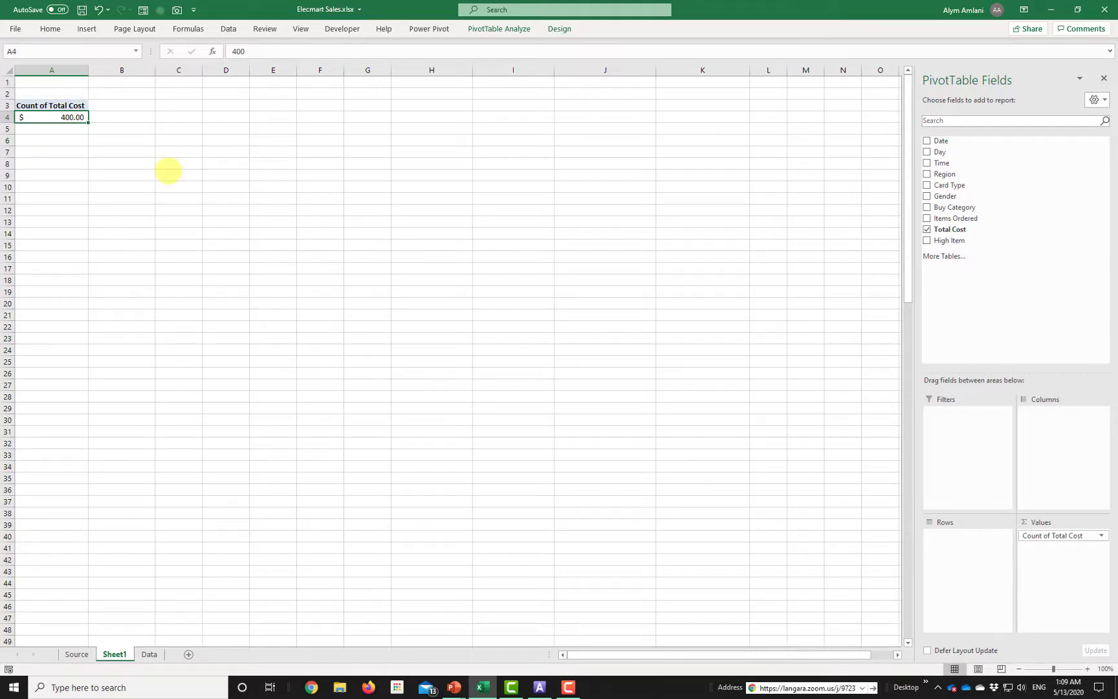
{"action": "key", "text": "ctrl+shift+1"}
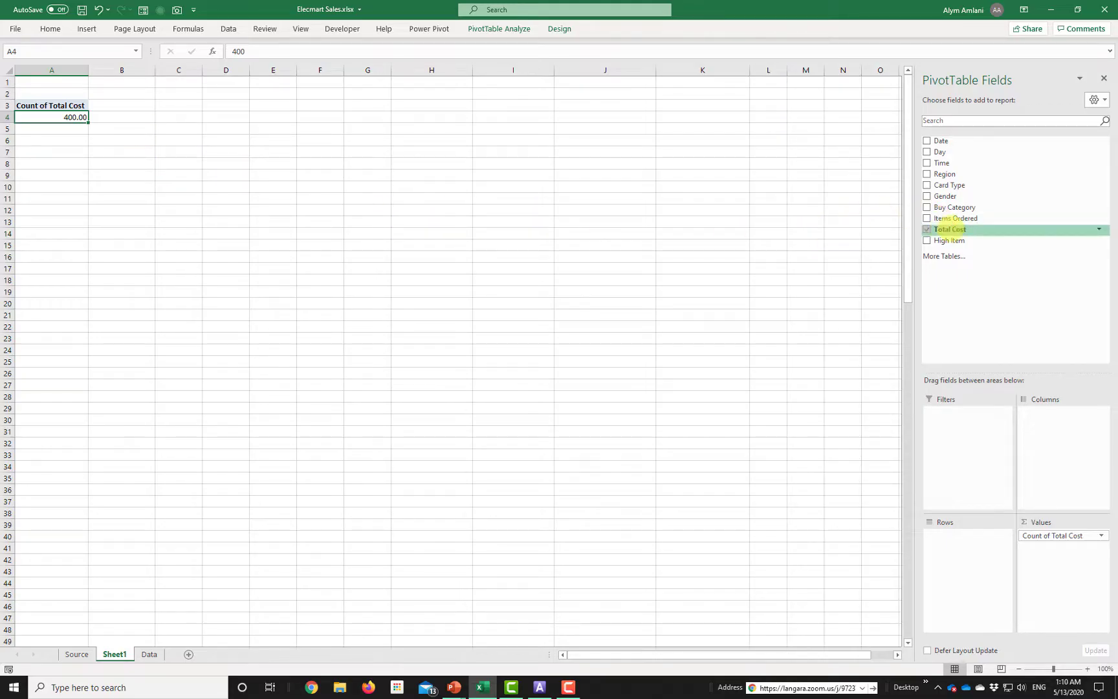
Step: Add Total Cost to the Rows area and group its values starting at 0 in intervals of 50
{"action": "left_click_drag", "start_coordinate": [956, 229], "coordinate": [966, 566]}
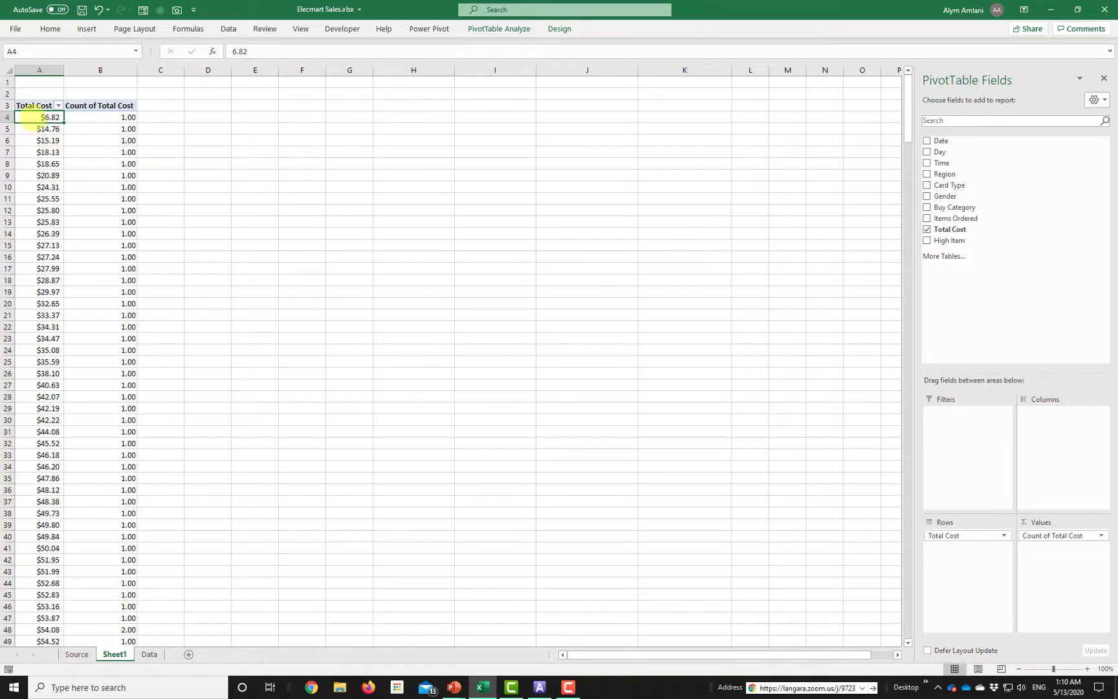
{"action": "right_click", "coordinate": [28, 119]}
{"action": "left_click", "coordinate": [76, 249]}
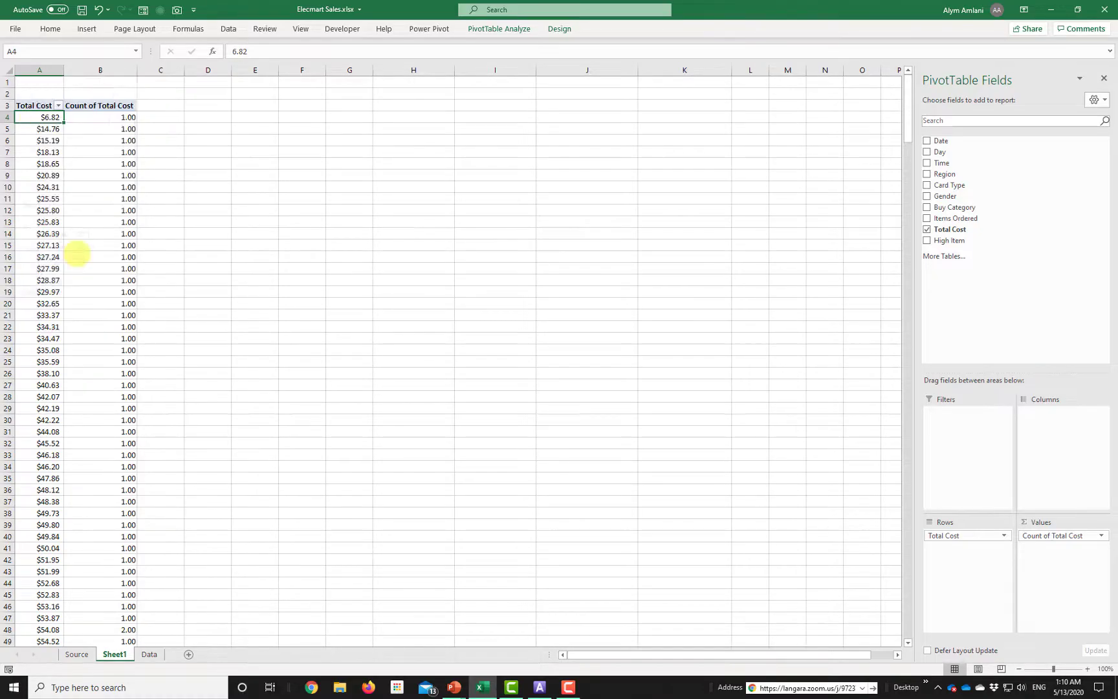
{"action": "type", "text": "0"}
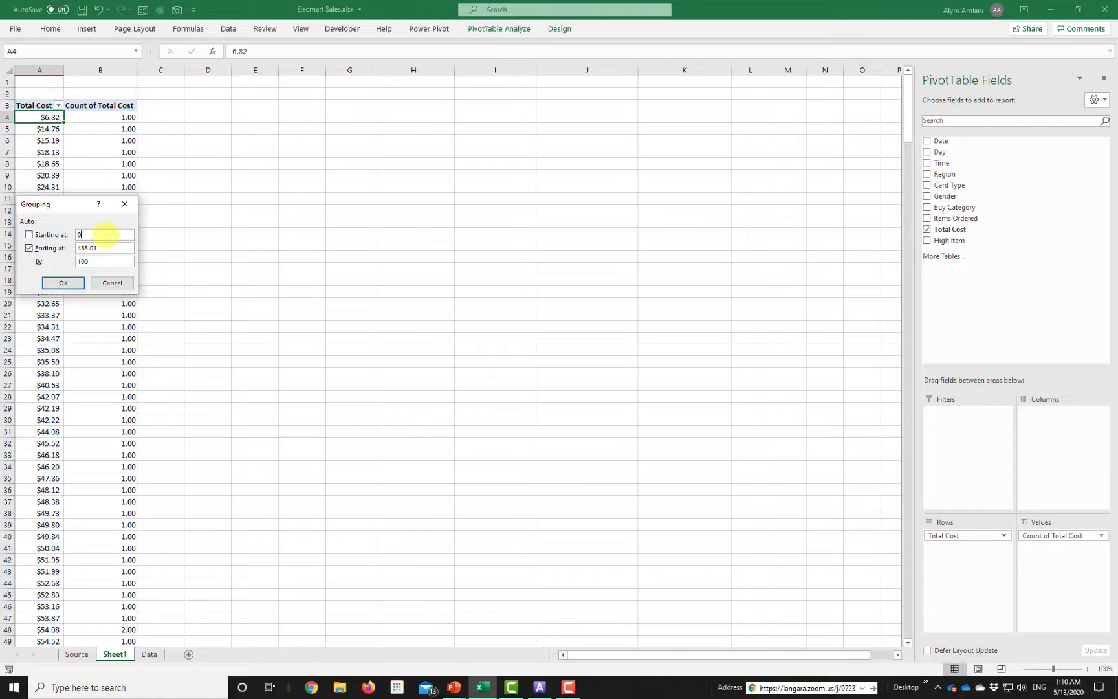
{"action": "key", "text": "Tab"}
{"action": "left_click", "coordinate": [103, 248]}
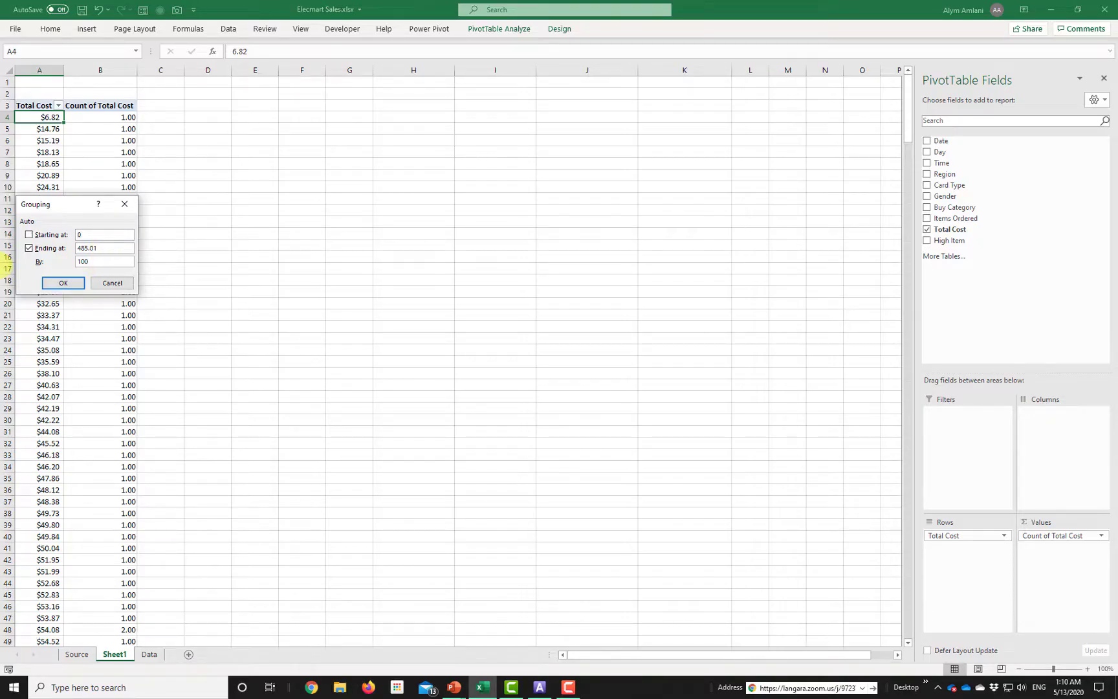
{"action": "key", "text": "BackSpace"}
{"action": "key", "text": "BackSpace"}
{"action": "key", "text": "BackSpace"}
{"action": "type", "text": "50"}
{"action": "left_click", "coordinate": [72, 283]}
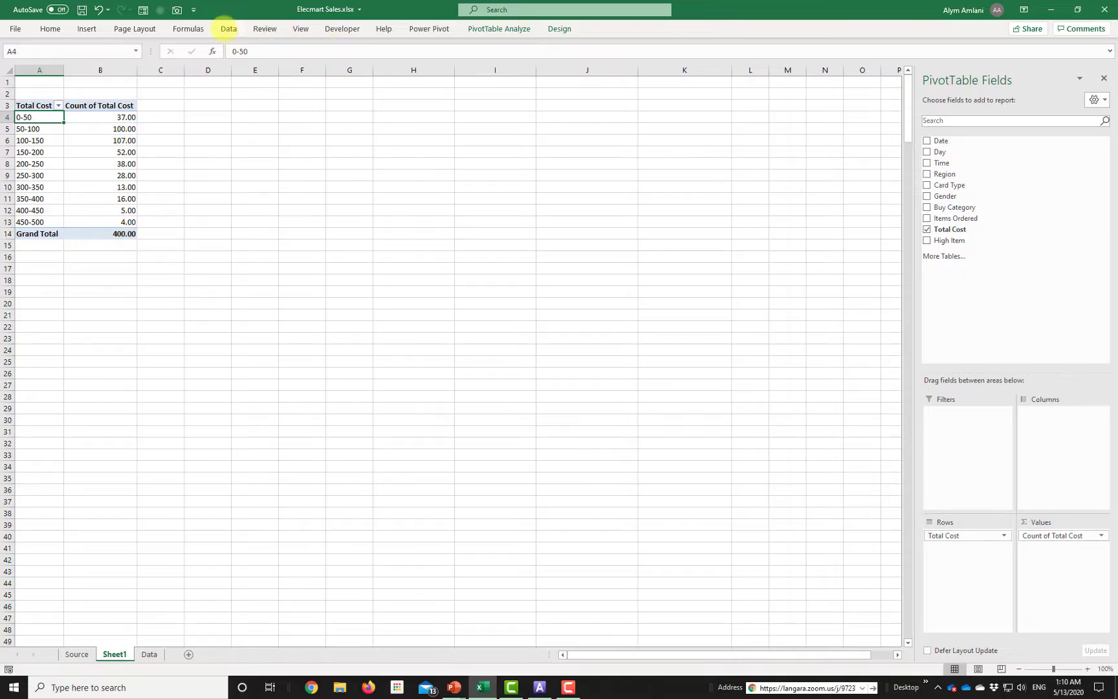
Step: Insert a Clustered Column PivotChart of the grouped Total Cost counts and place it beside the PivotTable
{"action": "left_click", "coordinate": [560, 28]}
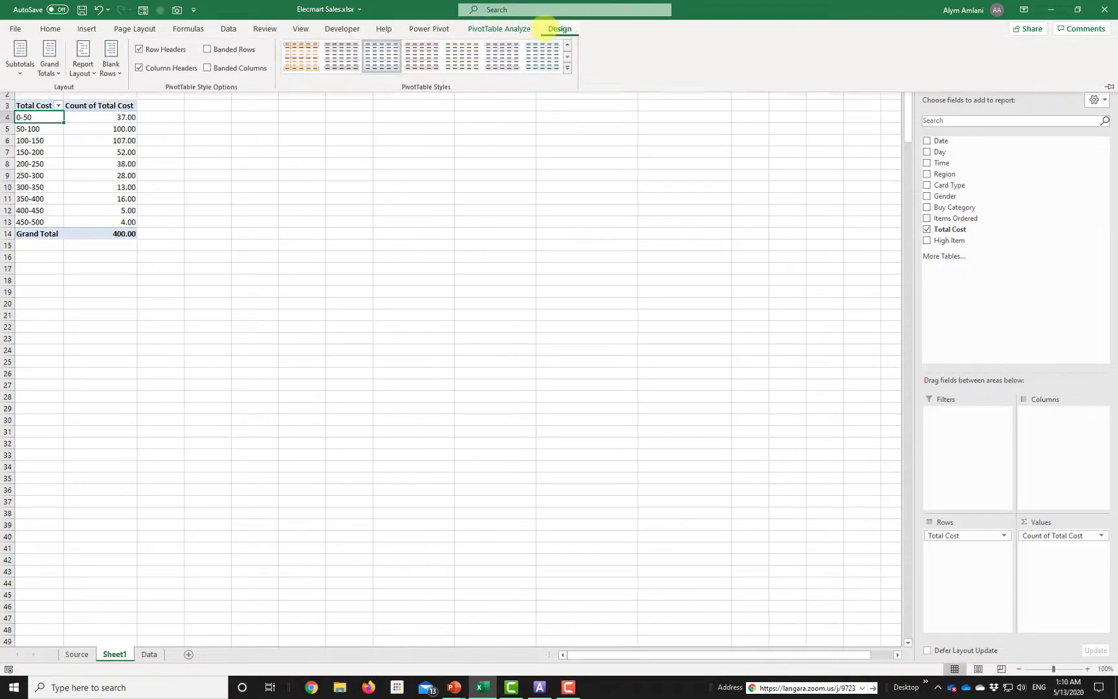
{"action": "left_click", "coordinate": [521, 28]}
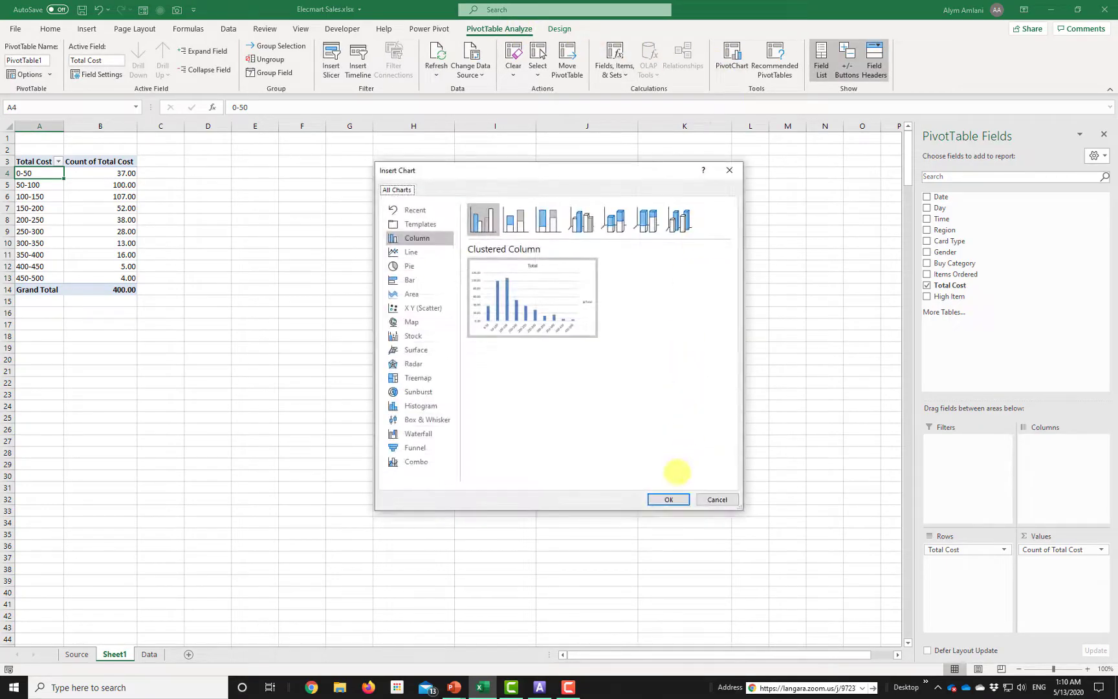
{"action": "left_click", "coordinate": [671, 494]}
{"action": "left_click_drag", "start_coordinate": [536, 313], "coordinate": [389, 177]}
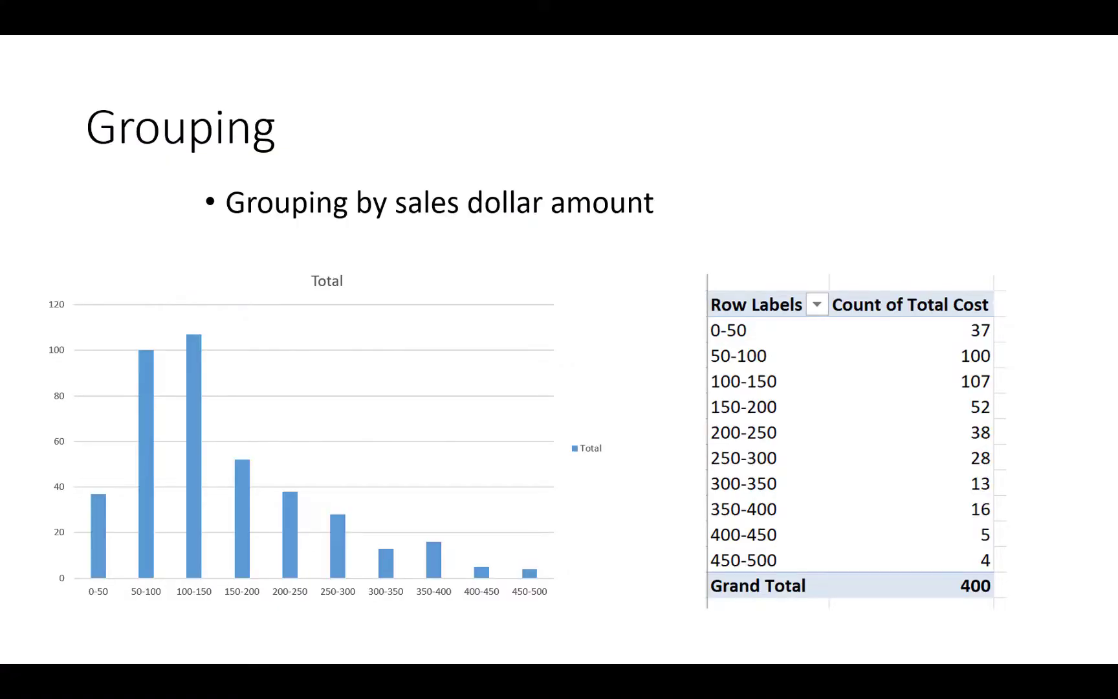
Step: Advance the PowerPoint slide show to the Other Pivot Table Features slide, and return to the Excel workbook
{"action": "key", "text": "Right"}
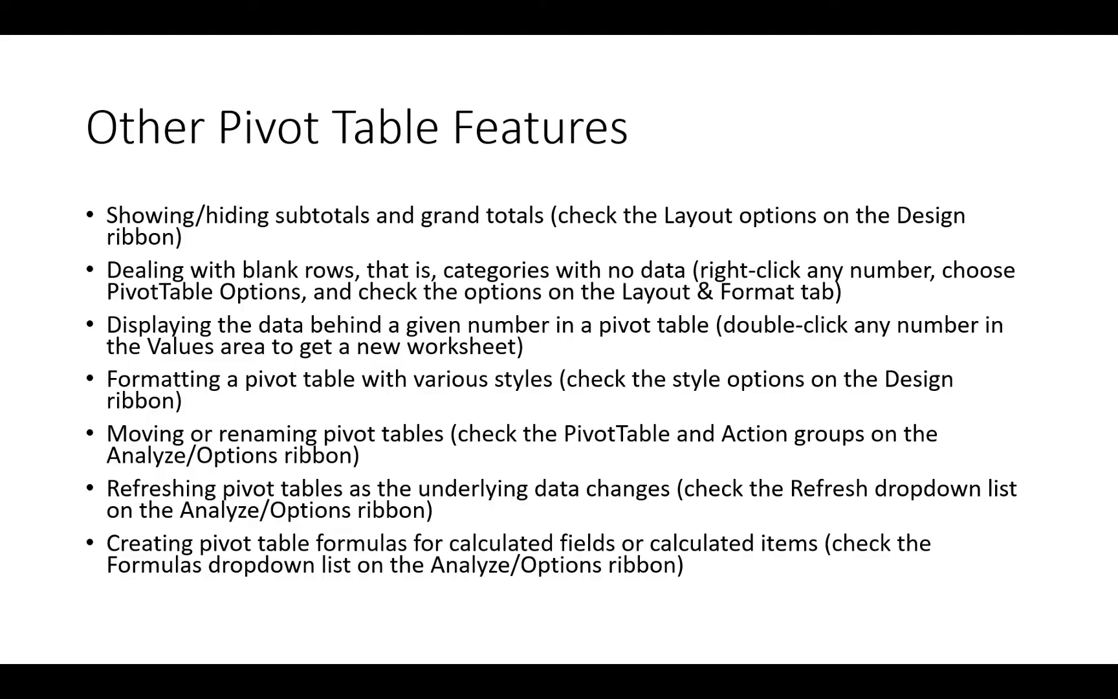
{"action": "key", "text": "alt+Tab"}
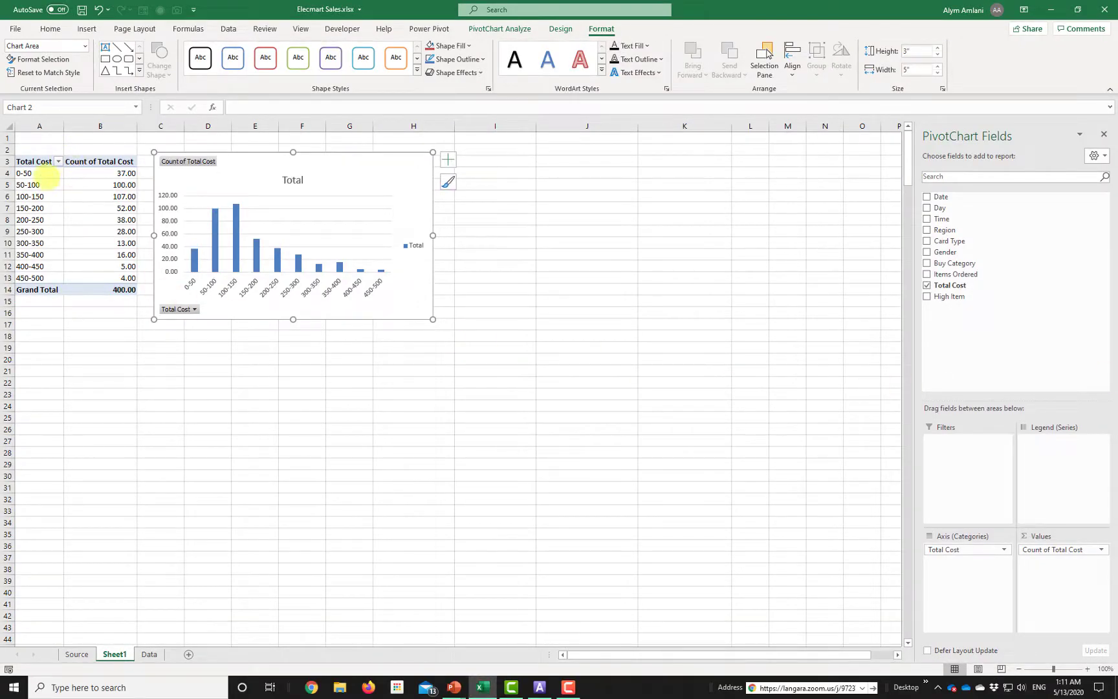
Step: Select the 0-50 row label in the PivotTable and the counts for the 0-50 and 50-100 groups
{"action": "left_click", "coordinate": [39, 174]}
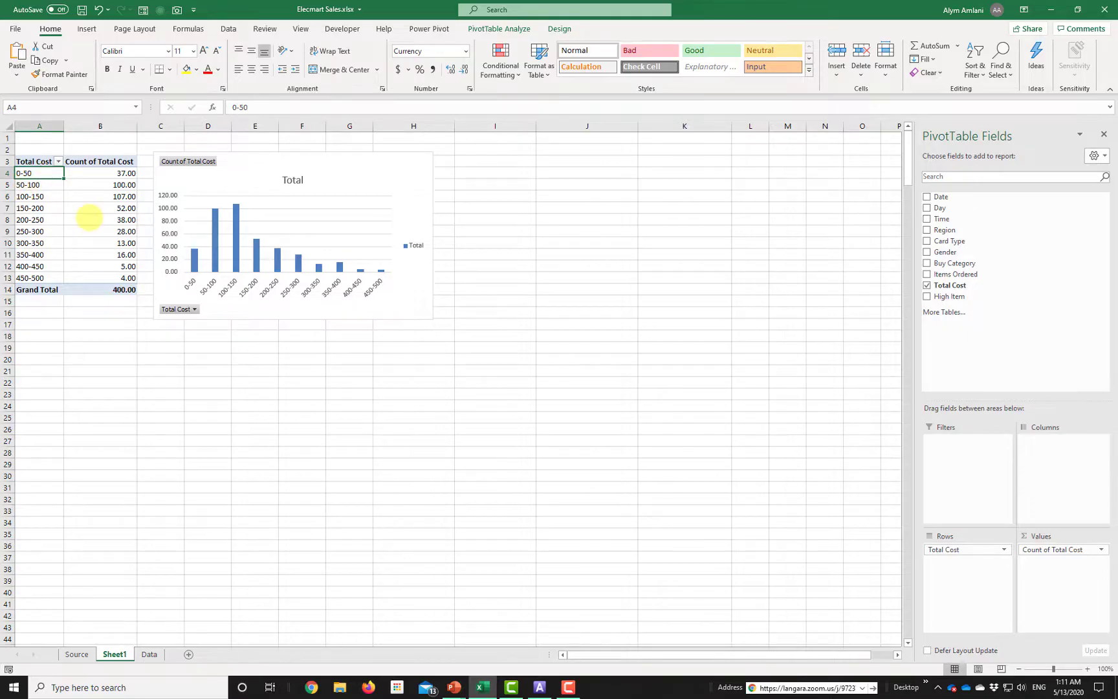
{"action": "mouse_move", "coordinate": [90, 217]}
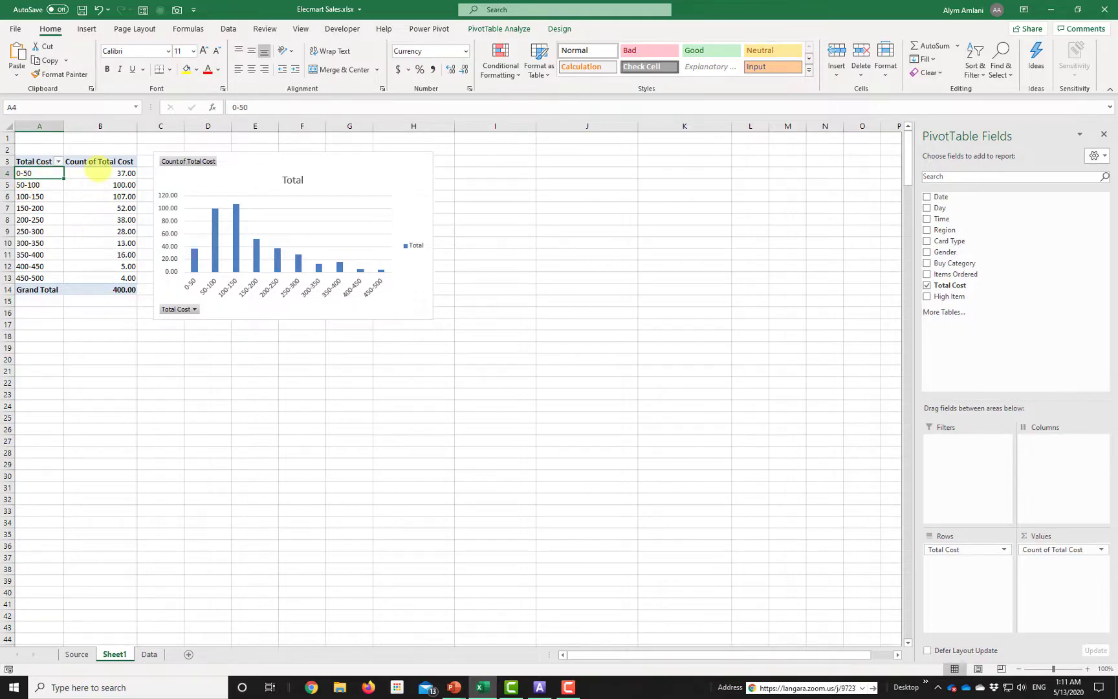
{"action": "left_click", "coordinate": [123, 173]}
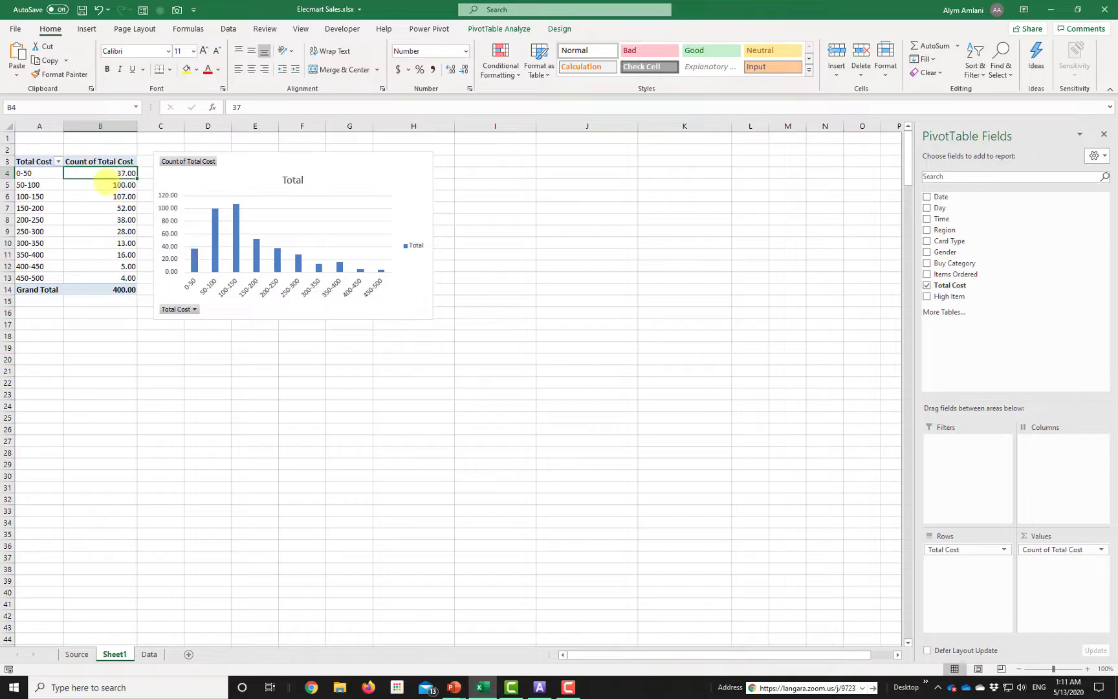
{"action": "left_click", "coordinate": [123, 184]}
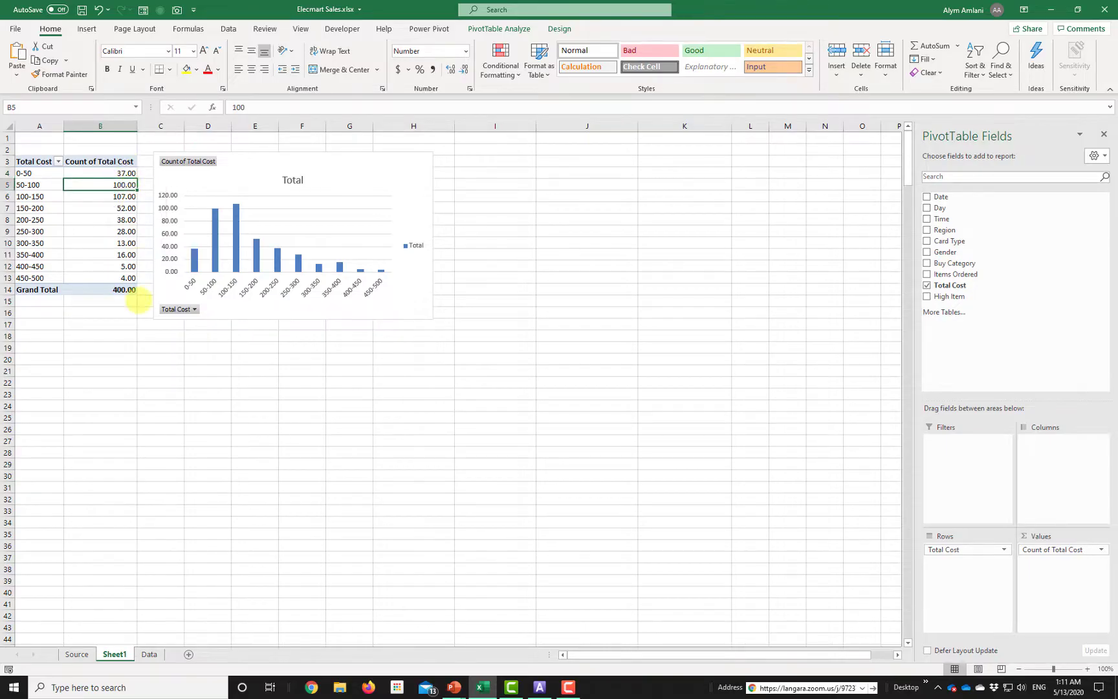
Step: Show the source records behind the 50-100 count on a new sheet, and return to Sheet1 after consulting the PowerPoint features slide
{"action": "double_click", "coordinate": [123, 185]}
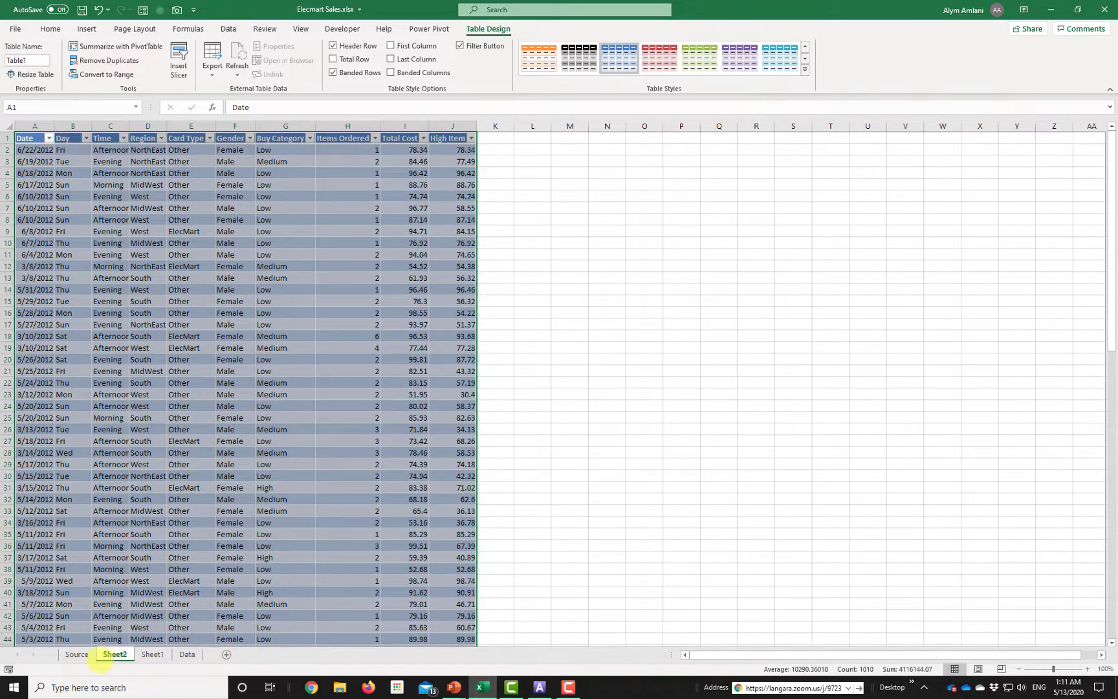
{"action": "left_click", "coordinate": [153, 654]}
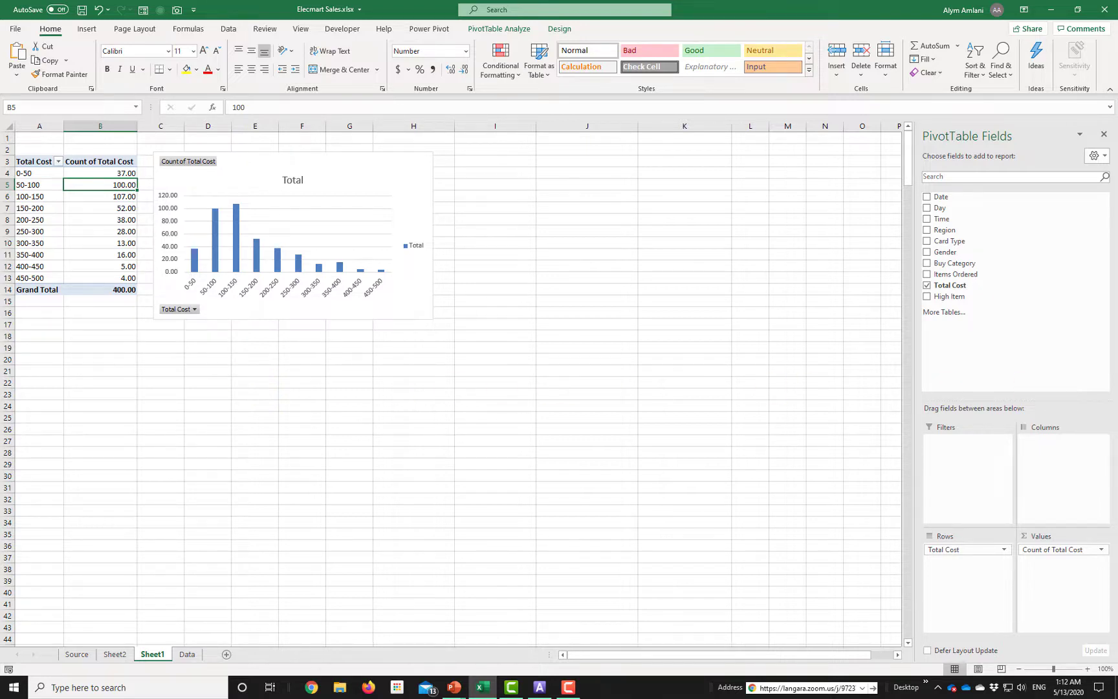
{"action": "key", "text": "alt+Tab"}
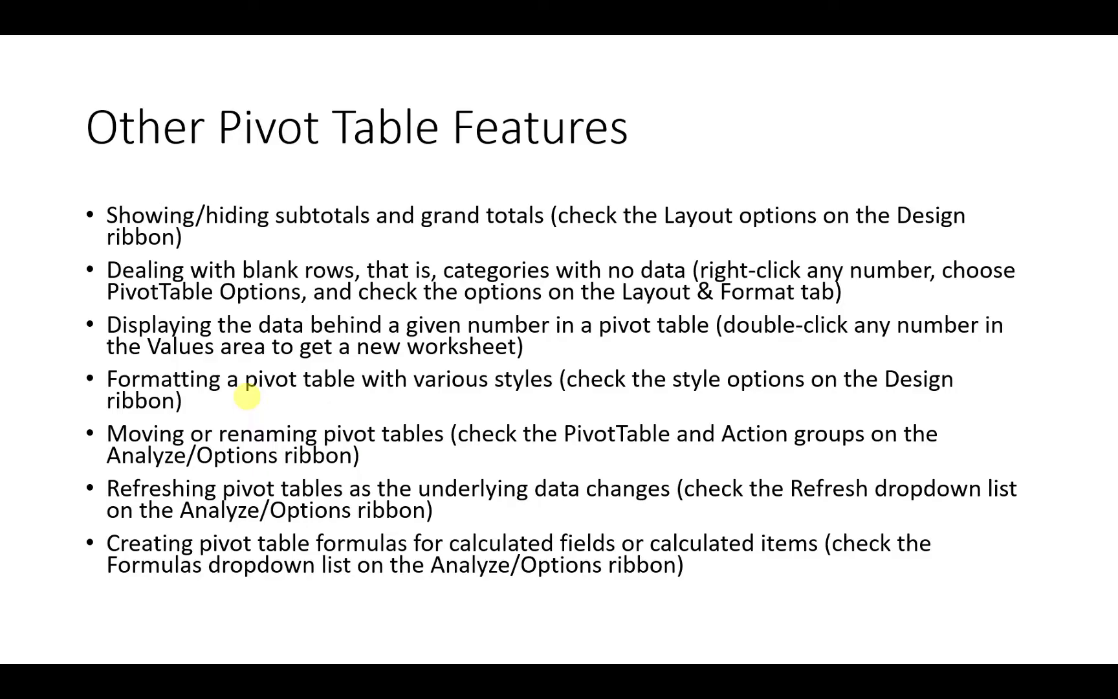
{"action": "key", "text": "alt+Tab"}
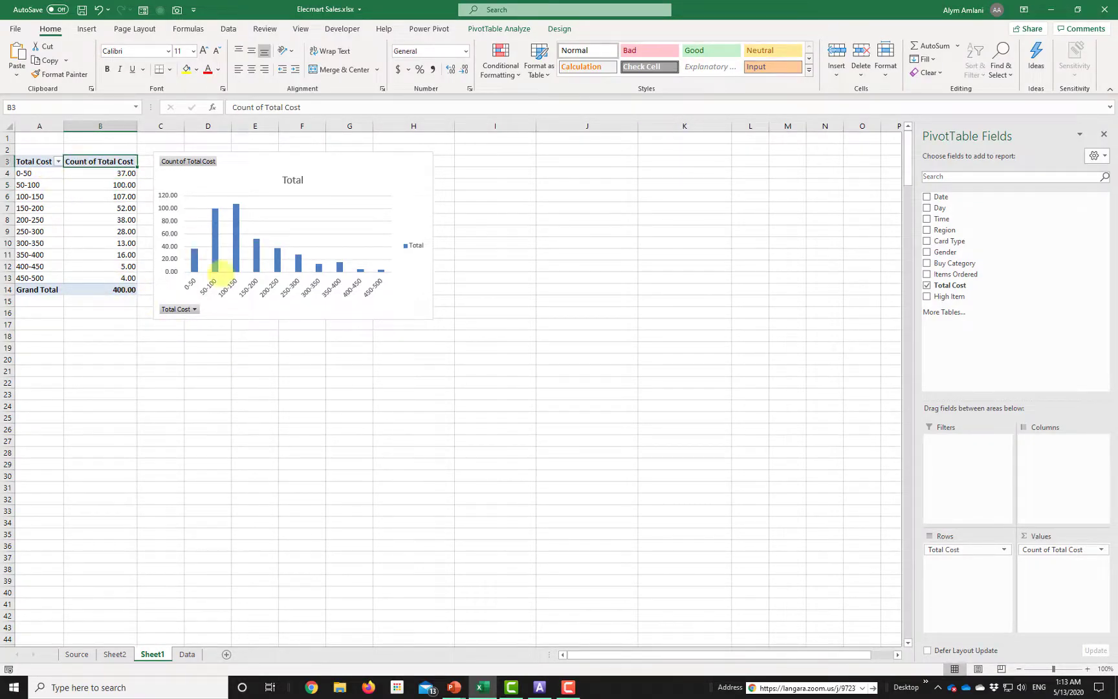
Step: Add Region to the Columns area and move the PivotChart clear of the widened PivotTable
{"action": "left_click", "coordinate": [35, 162]}
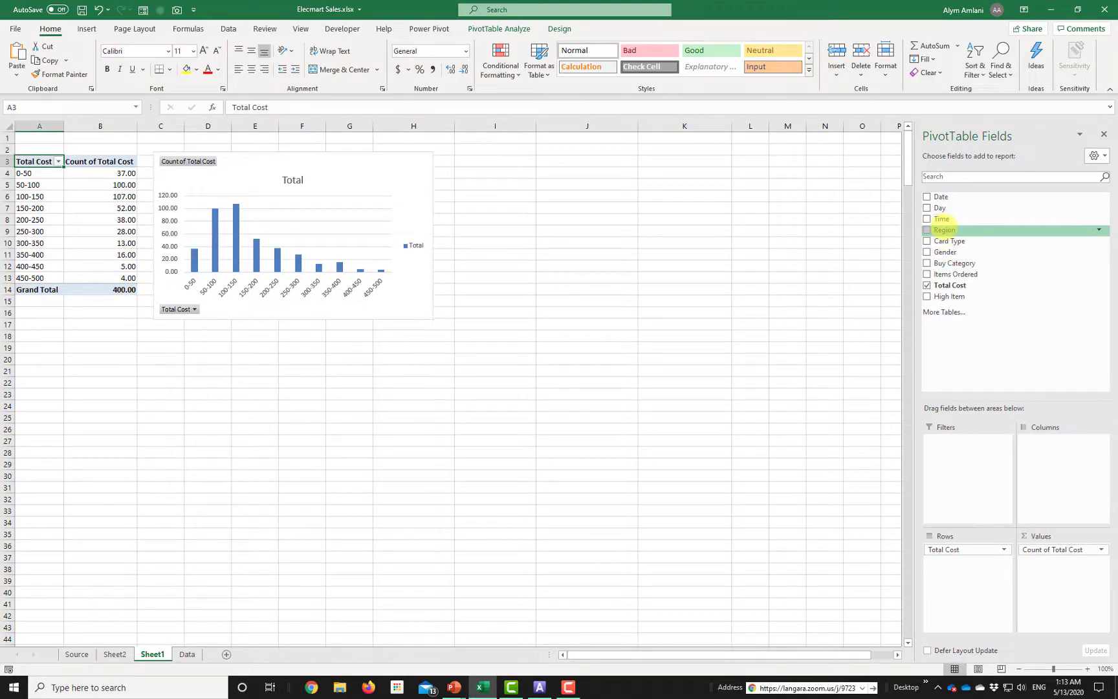
{"action": "left_click_drag", "start_coordinate": [1055, 461], "coordinate": [1054, 466]}
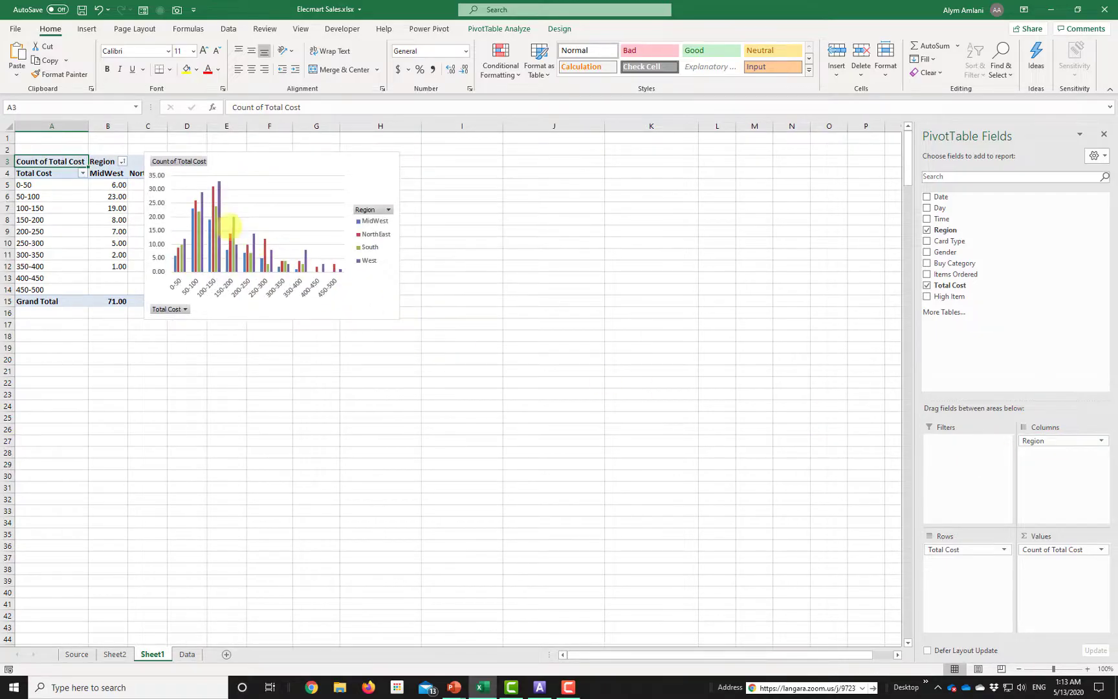
{"action": "left_click_drag", "start_coordinate": [234, 162], "coordinate": [443, 164]}
Step: Rename the NorthEast column label in the PivotTable as Surrey
{"action": "left_click", "coordinate": [147, 173]}
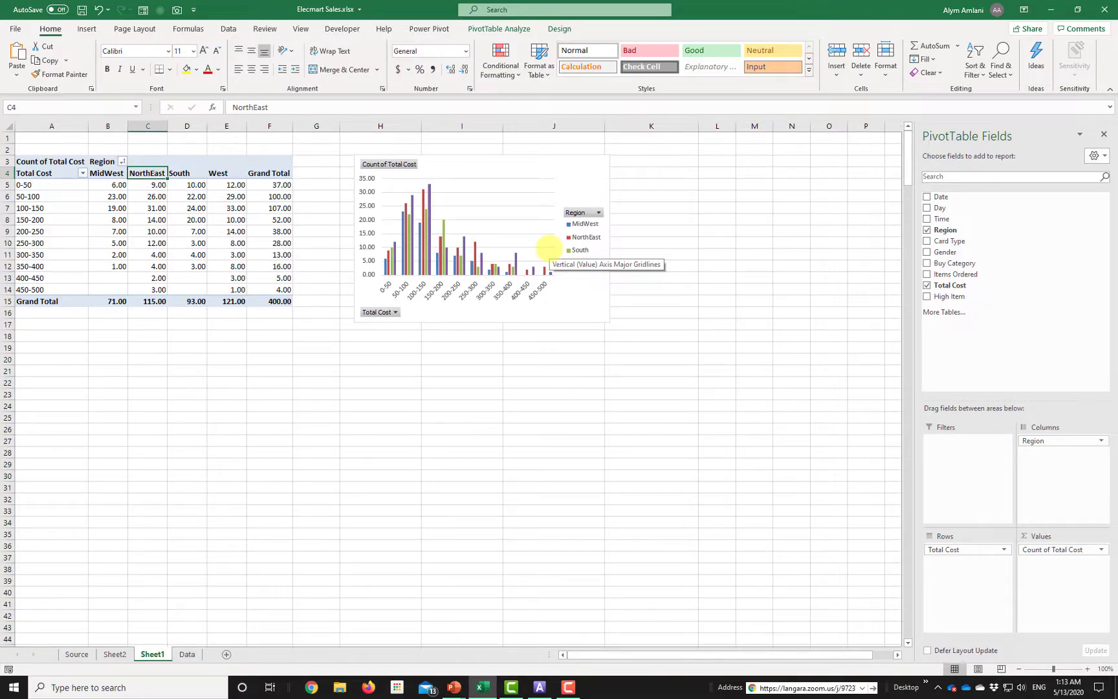
{"action": "type", "text": "Surrey"}
{"action": "key", "text": "Return"}
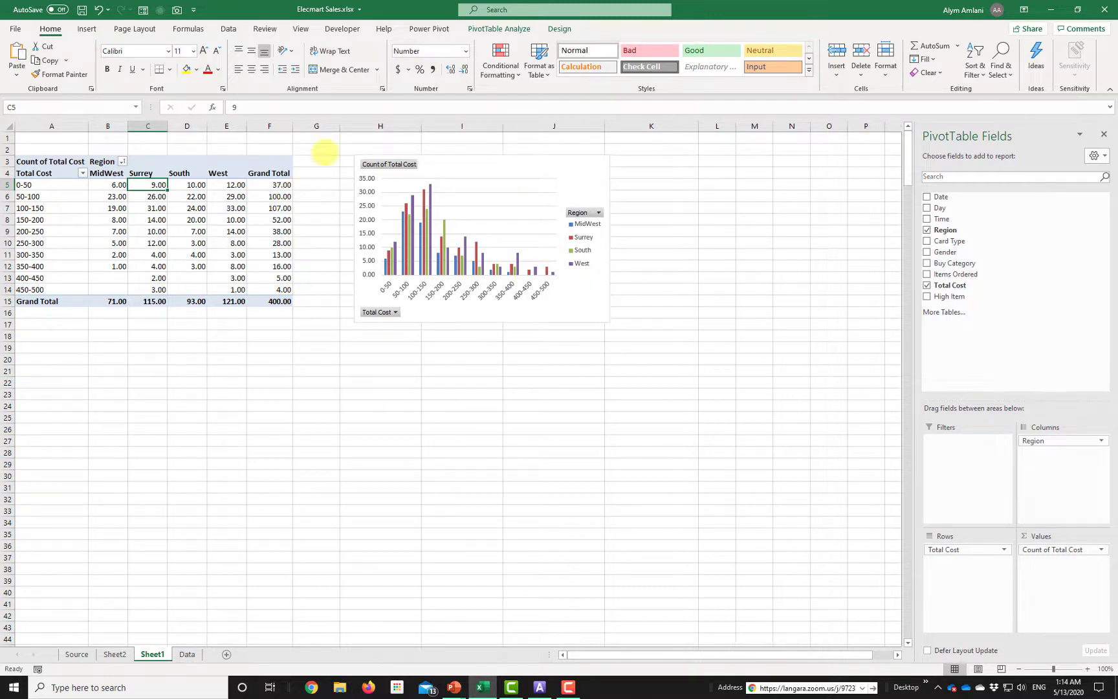
Step: Insert a slicer for the Region field and place it just below the PivotTable
{"action": "left_click", "coordinate": [543, 27]}
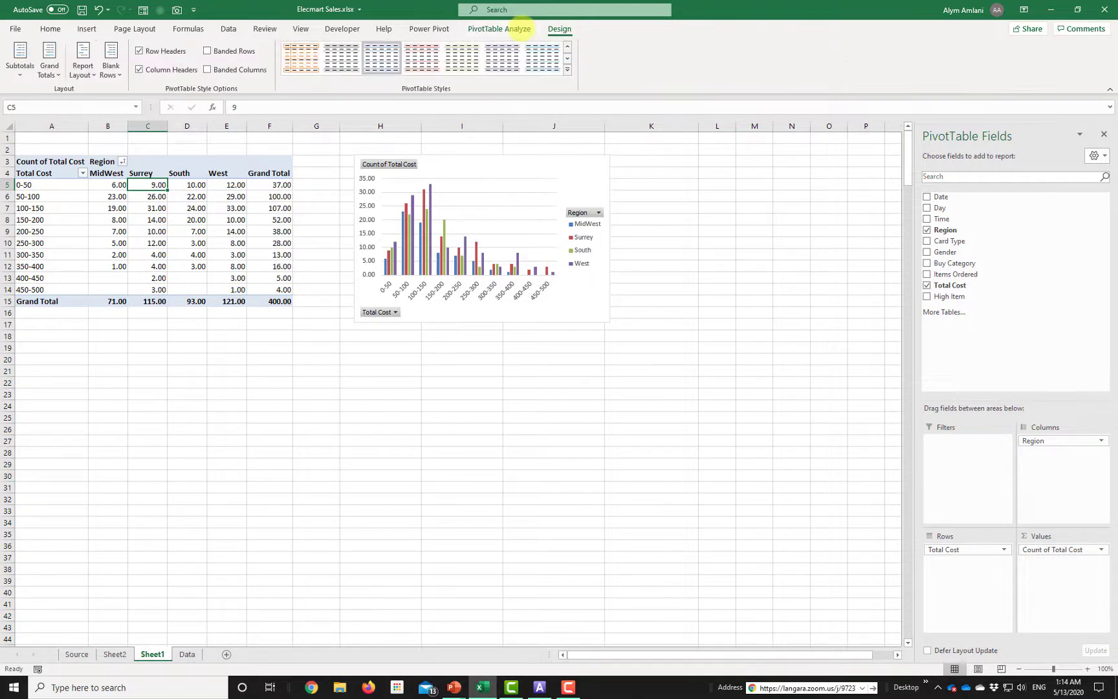
{"action": "left_click", "coordinate": [522, 28]}
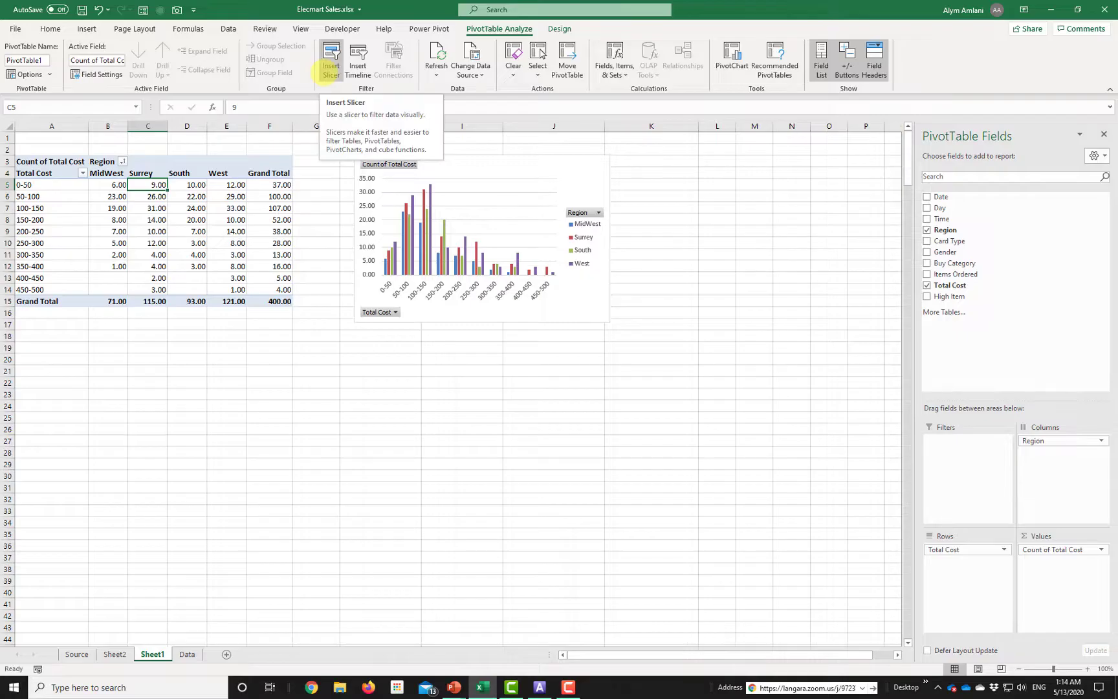
{"action": "left_click", "coordinate": [331, 68]}
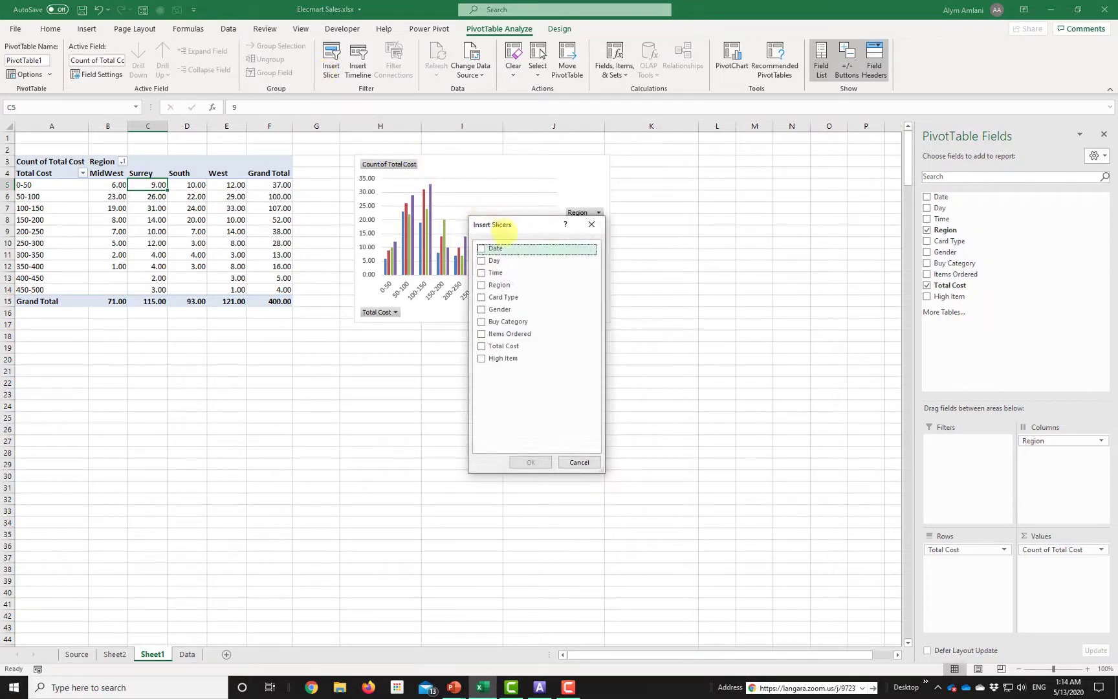
{"action": "left_click_drag", "start_coordinate": [502, 225], "coordinate": [654, 166]}
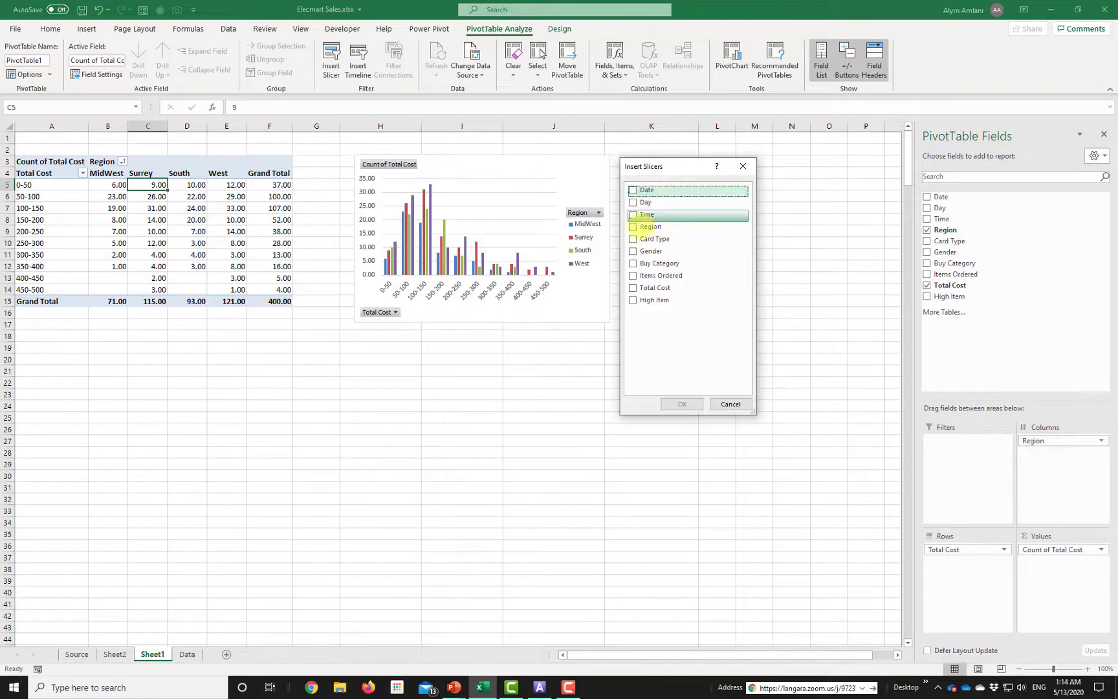
{"action": "left_click", "coordinate": [649, 226]}
{"action": "left_click", "coordinate": [682, 403]}
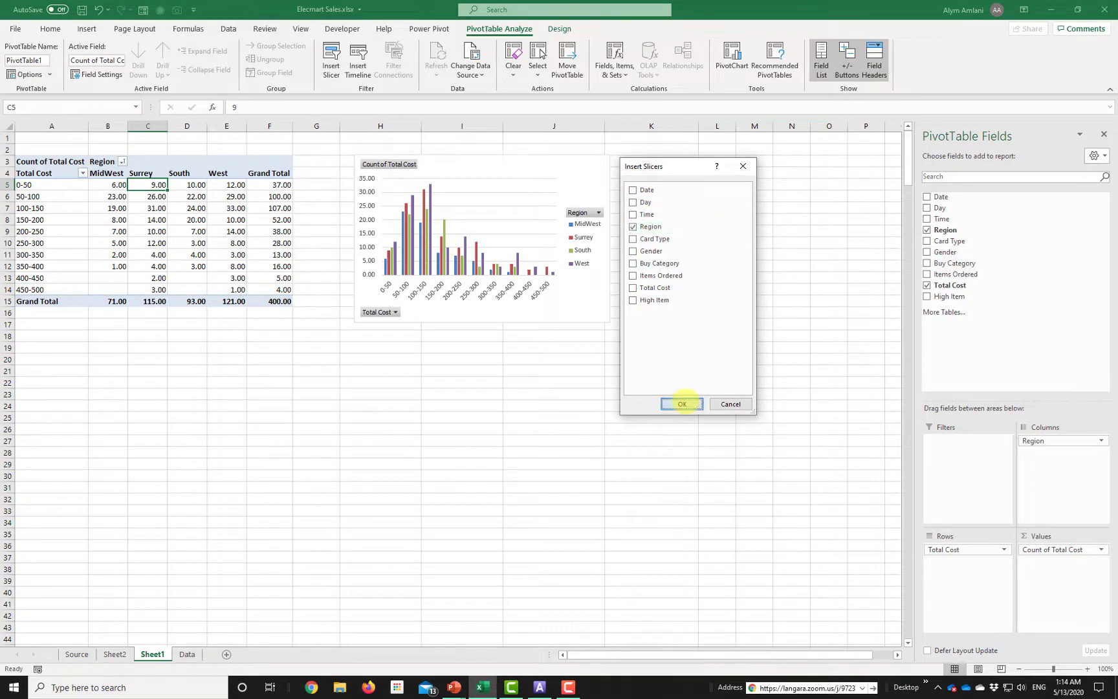
{"action": "left_click_drag", "start_coordinate": [434, 322], "coordinate": [213, 320]}
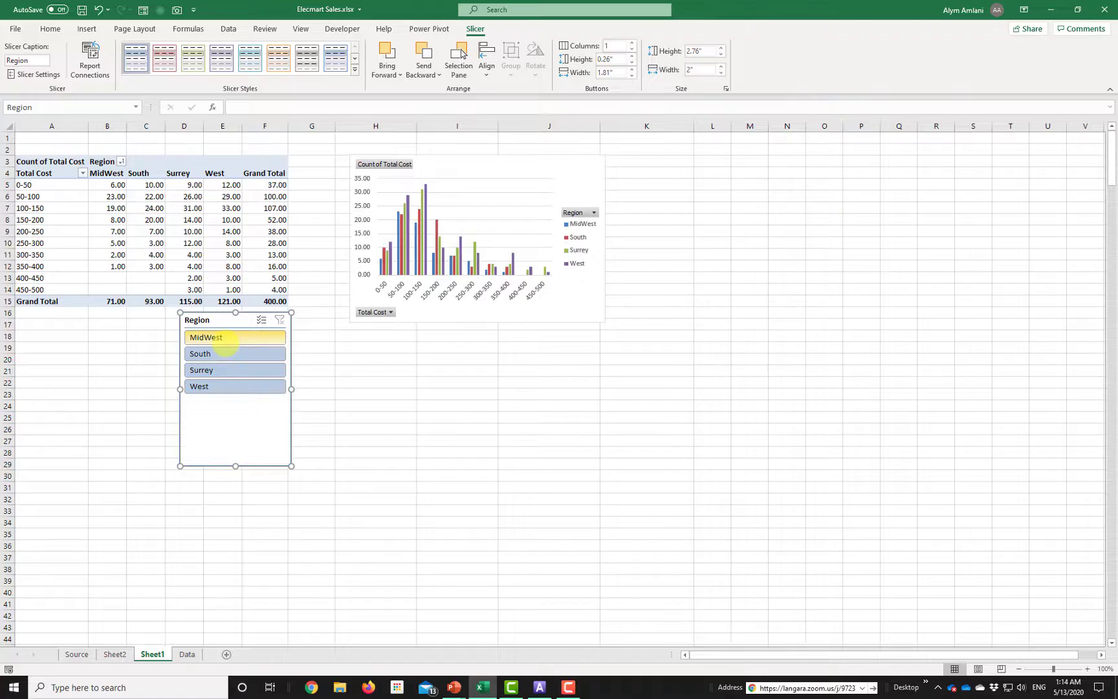
Step: Use the Region slicer to filter by MidWest, Surrey, West and South in turn, ending on MidWest
{"action": "left_click", "coordinate": [224, 340]}
{"action": "left_click", "coordinate": [230, 373]}
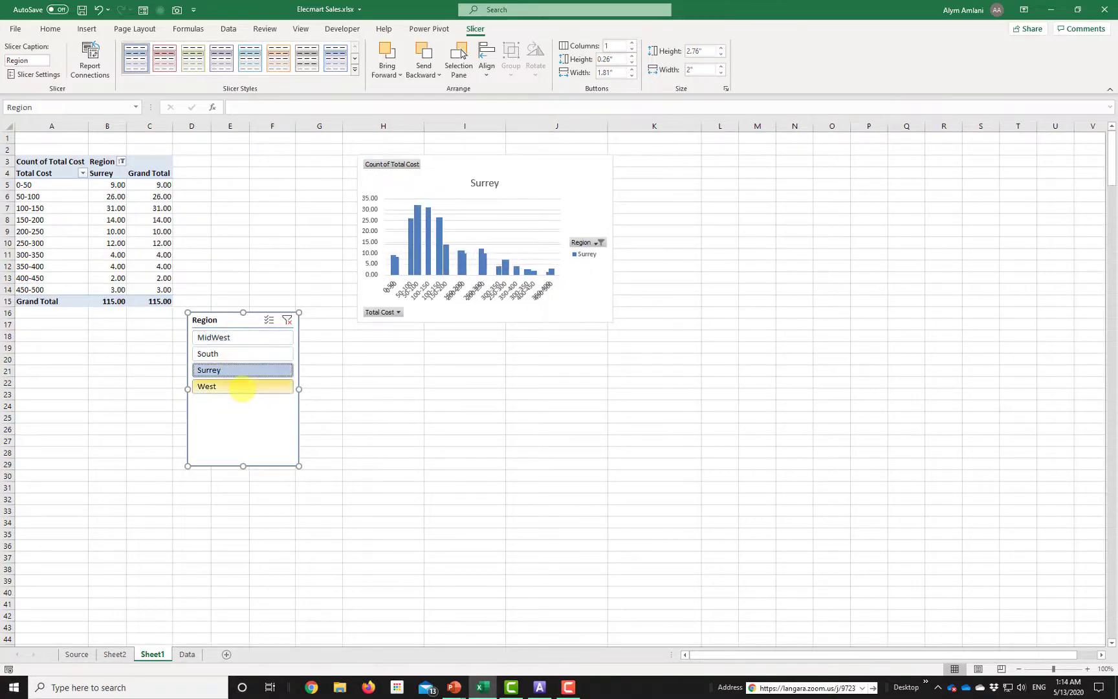
{"action": "left_click", "coordinate": [242, 387]}
{"action": "left_click", "coordinate": [252, 354]}
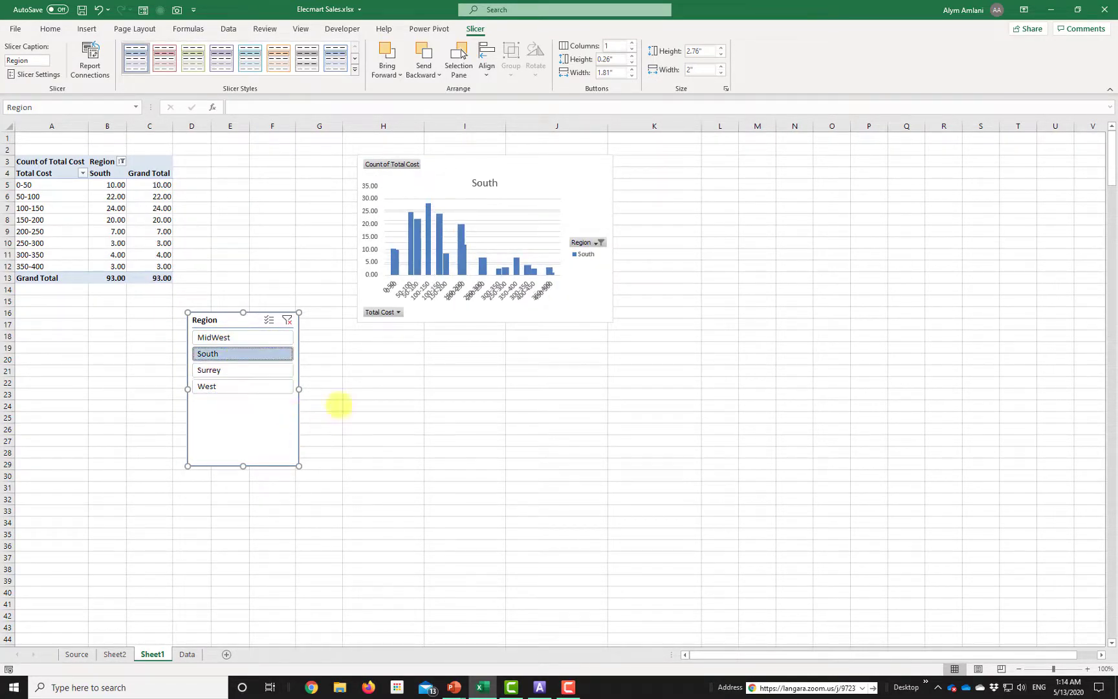
{"action": "left_click", "coordinate": [249, 337]}
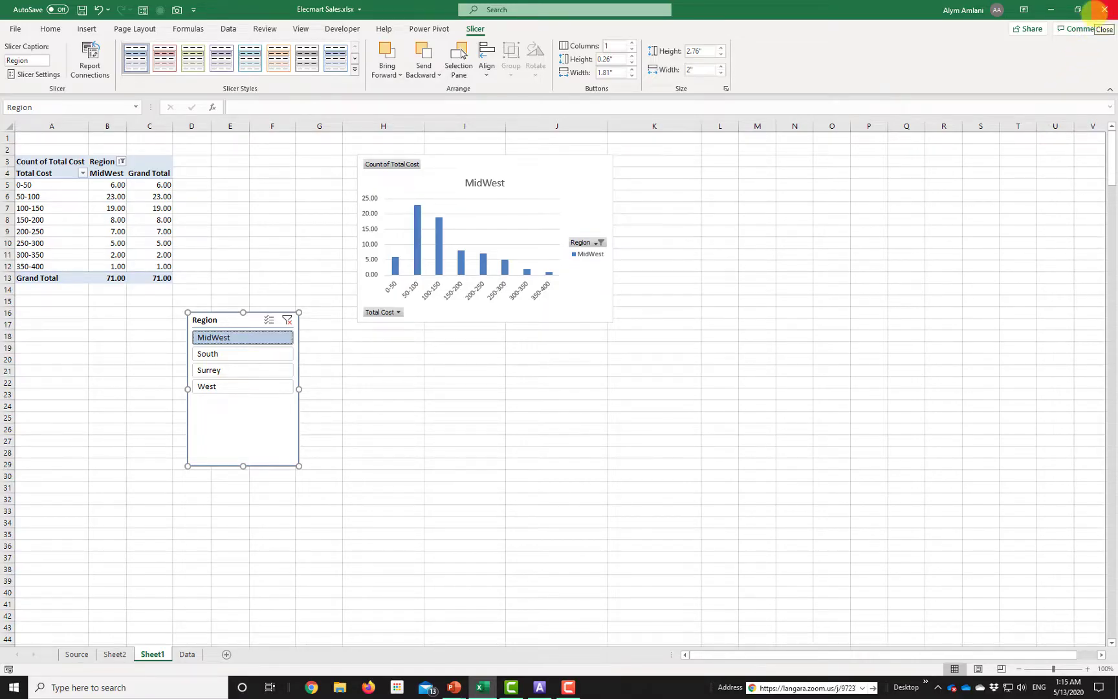
Step: Close the Excel workbook and advance the PowerPoint slide show to the Example 3.5 Lasagna Triers slide
{"action": "left_click", "coordinate": [1098, 10]}
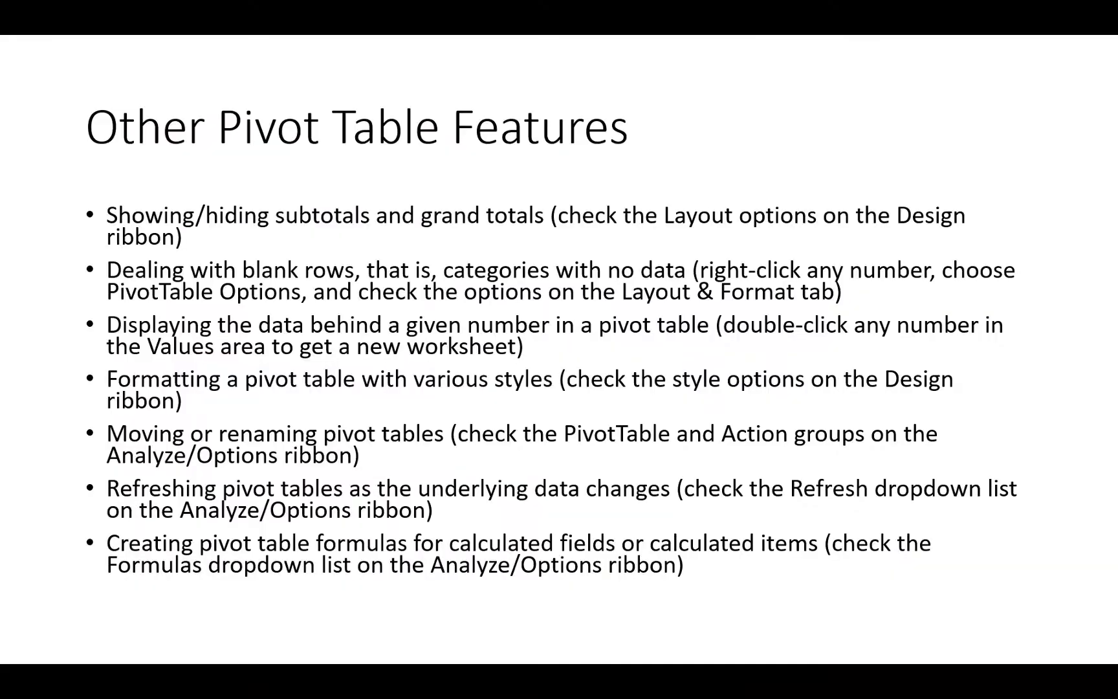
{"action": "key", "text": "Right"}
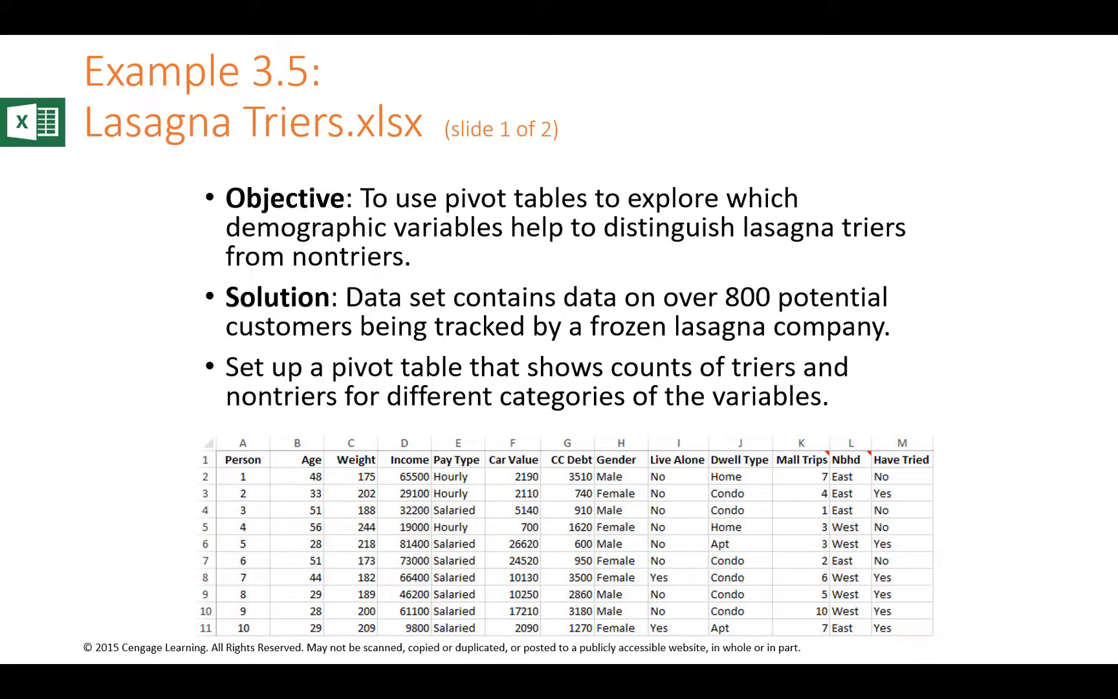